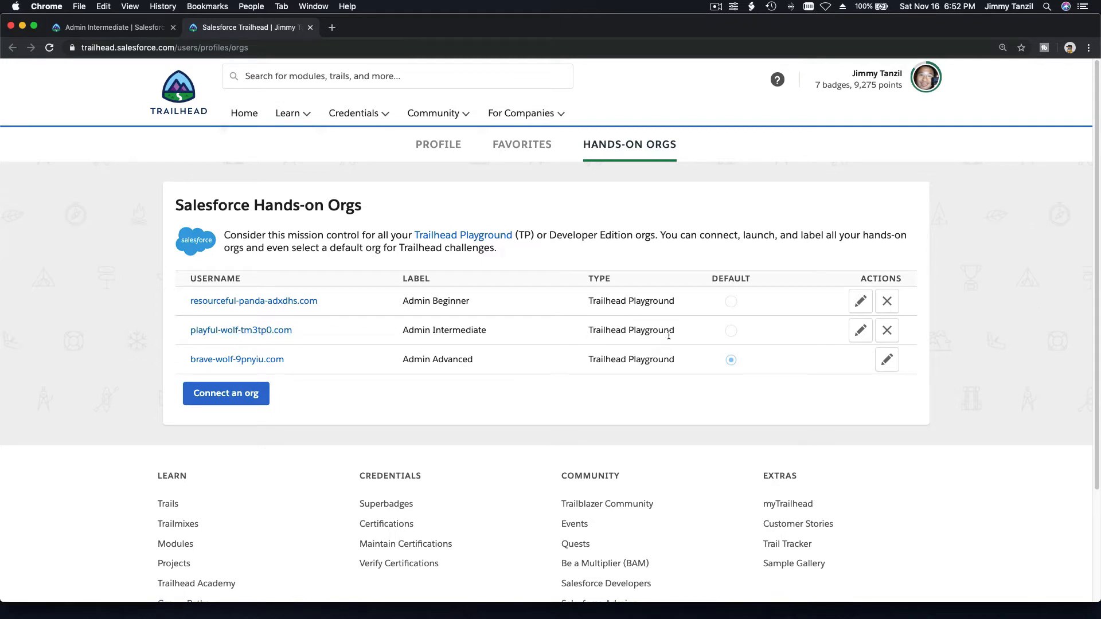
Step: Make the Admin Intermediate playground the default hands-on org and save the change
{"action": "left_click", "coordinate": [860, 331]}
{"action": "left_click", "coordinate": [731, 332]}
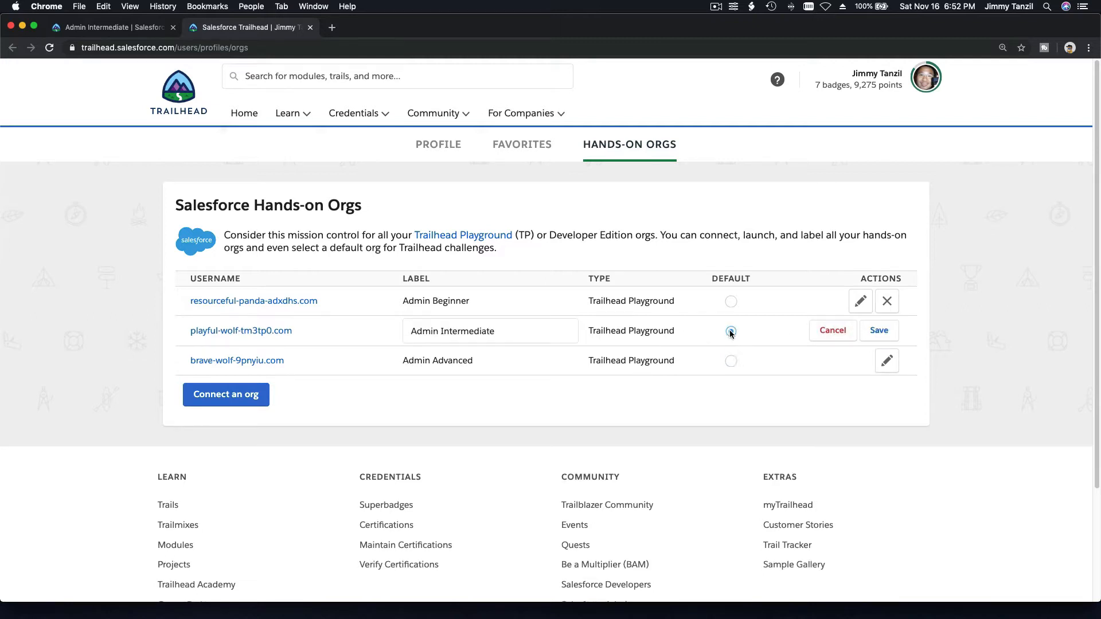
{"action": "left_click", "coordinate": [868, 339]}
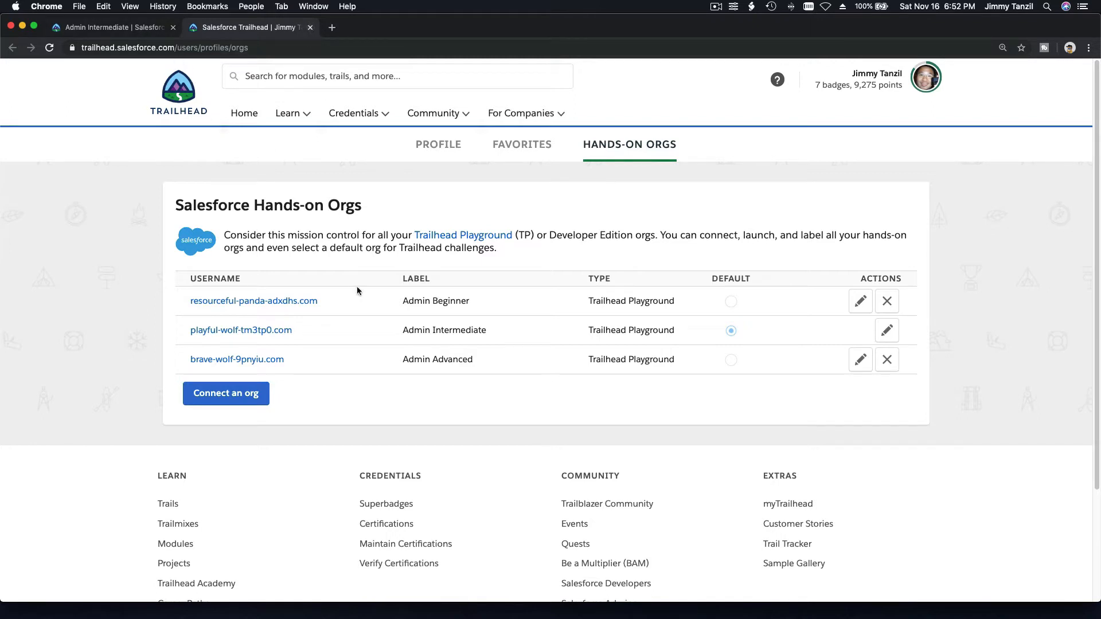
Step: Launch the Admin Intermediate playground, close the hands-on orgs page, allow its notifications and dismiss the Lightning Experience welcome window
{"action": "left_click", "coordinate": [288, 335]}
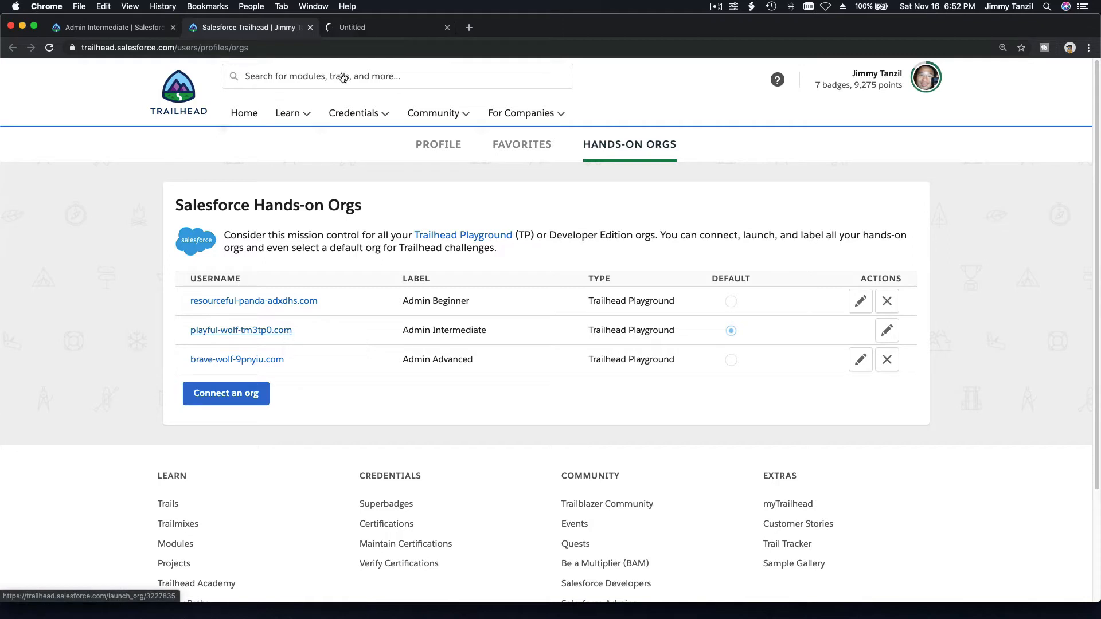
{"action": "left_click", "coordinate": [363, 31]}
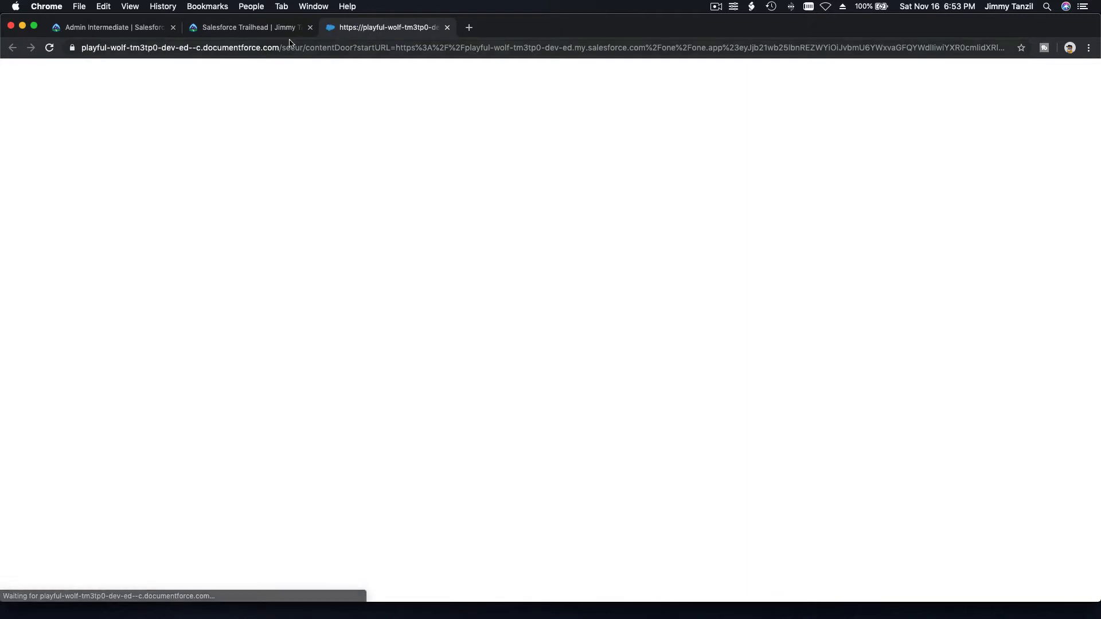
{"action": "left_click", "coordinate": [310, 27]}
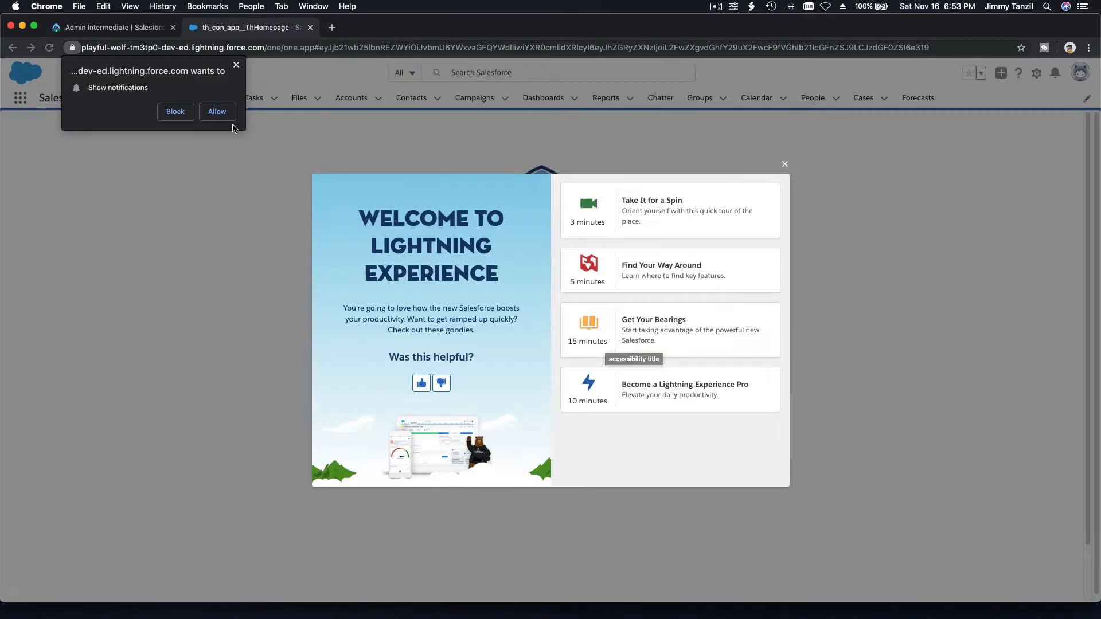
{"action": "left_click", "coordinate": [214, 109]}
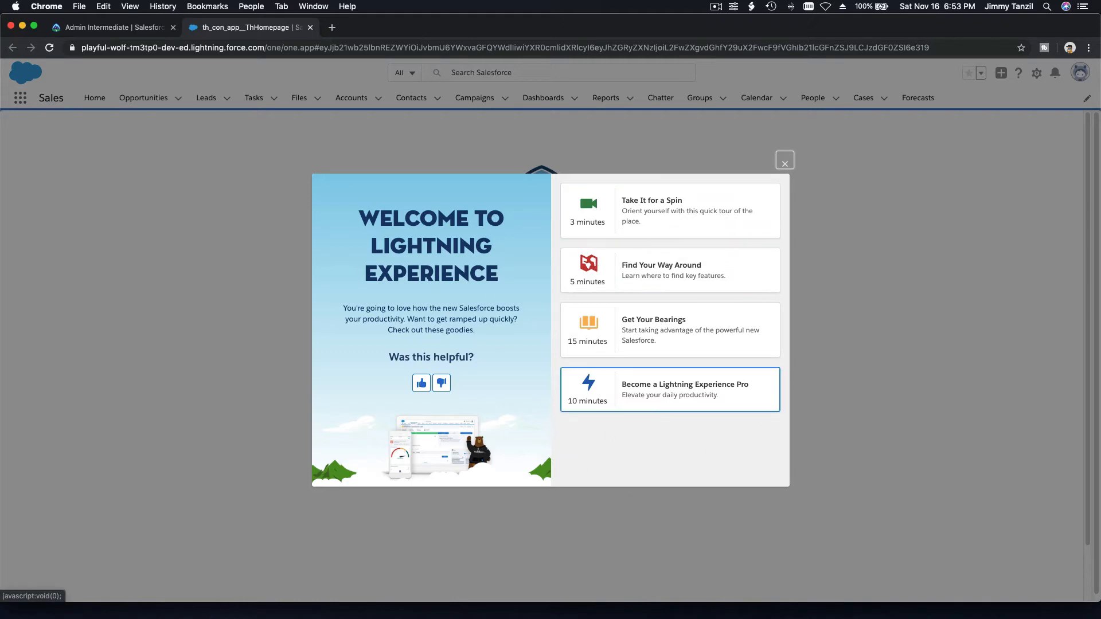
{"action": "left_click", "coordinate": [786, 164]}
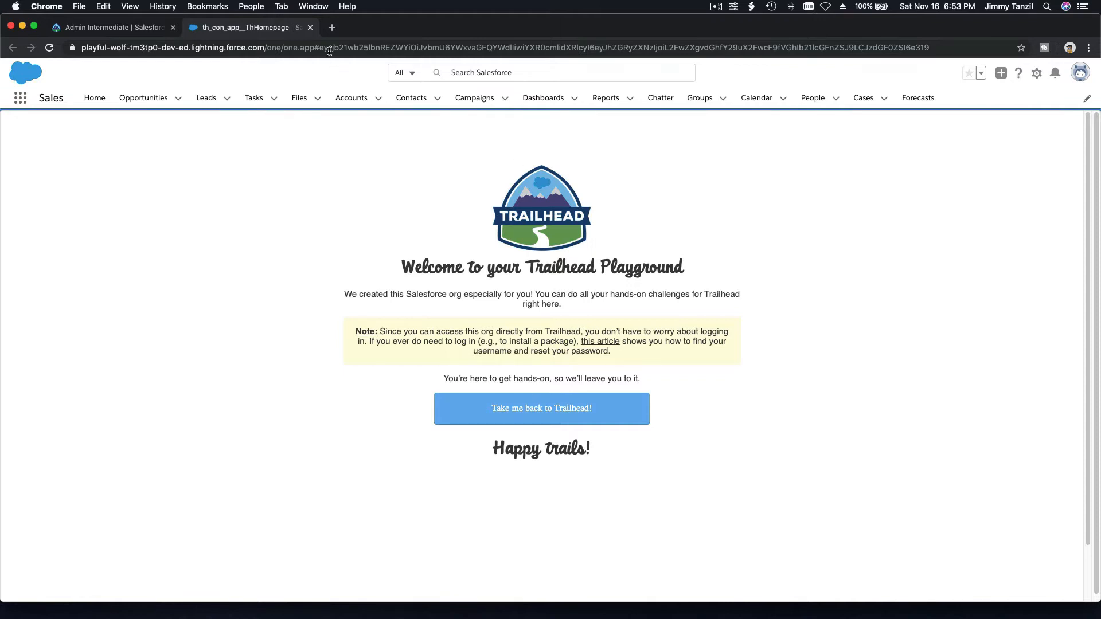
Step: Search the web for "canadia red cross swim kids" and open the Red Cross Swim Kids (5 years and up) page
{"action": "left_click", "coordinate": [333, 32]}
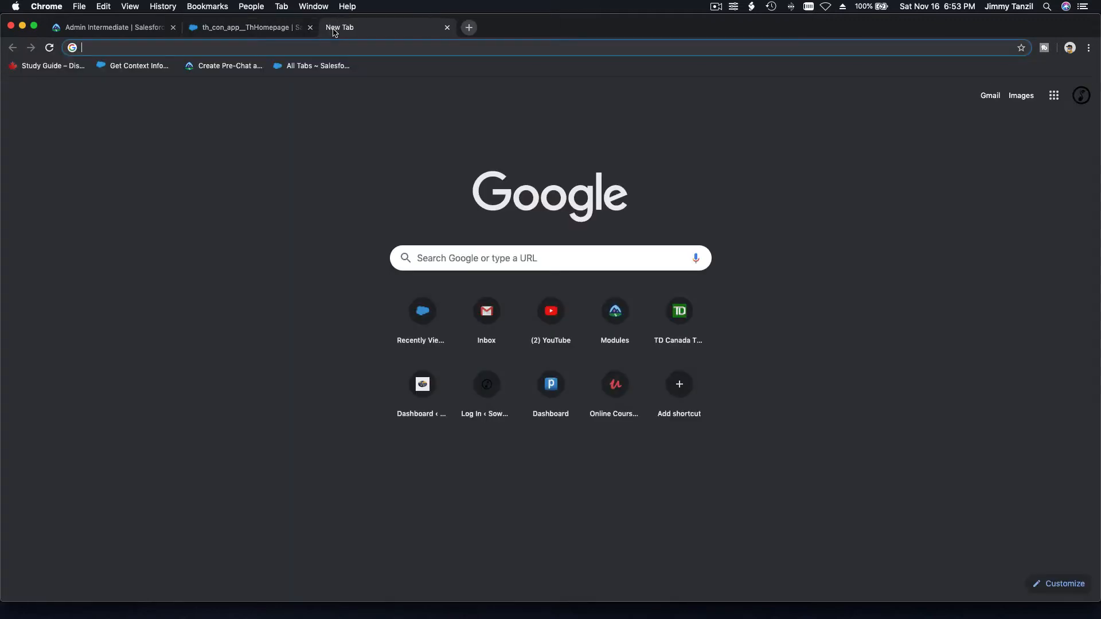
{"action": "type", "text": "canadia "}
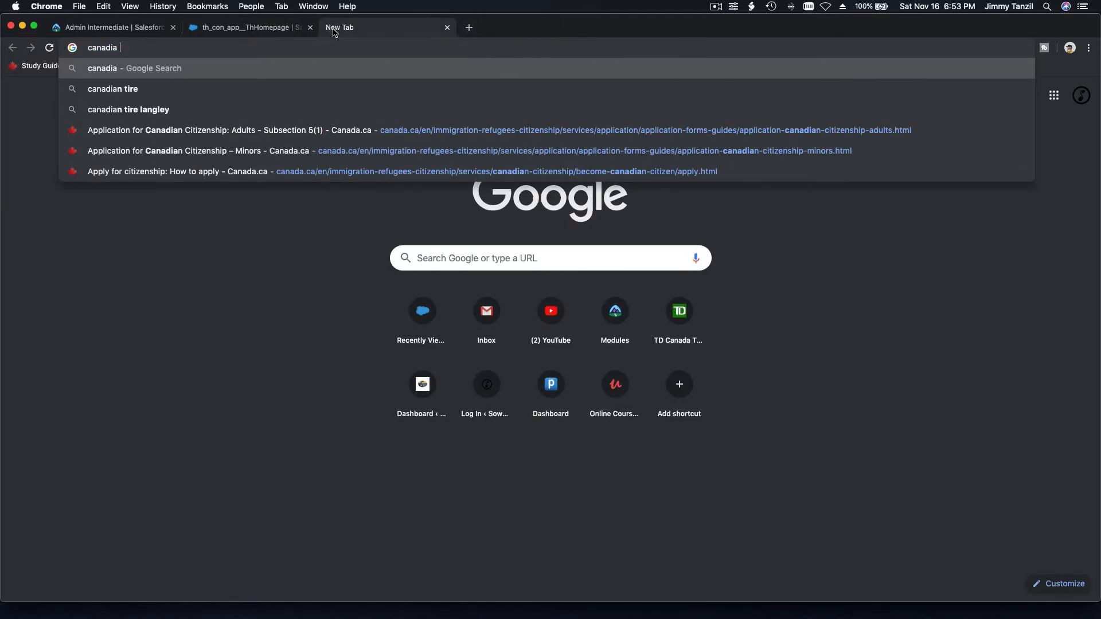
{"action": "type", "text": "red cross s"}
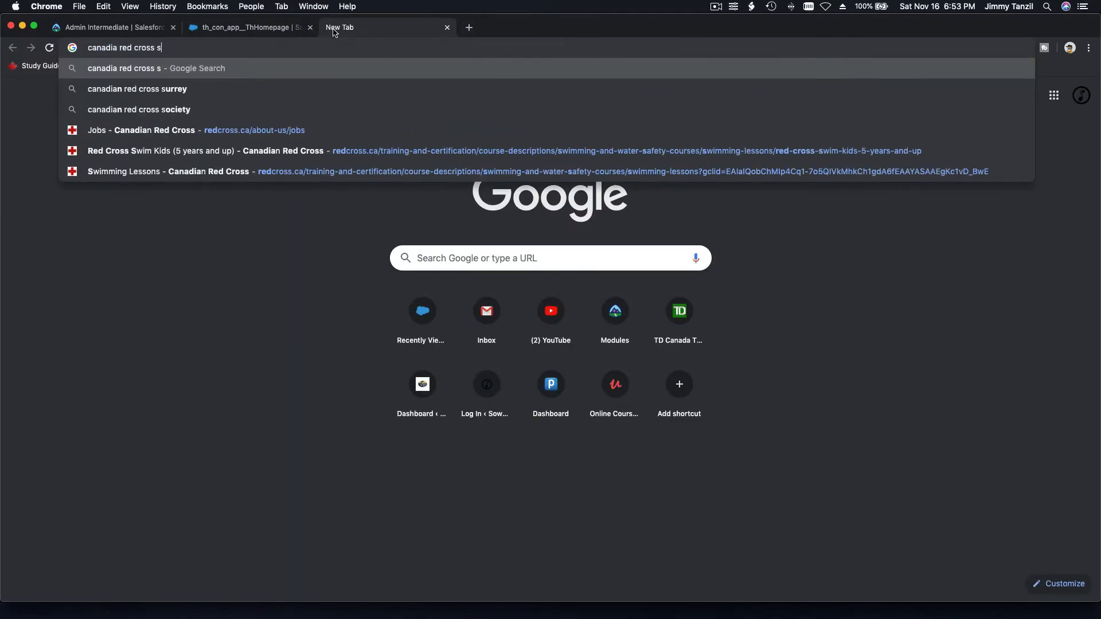
{"action": "type", "text": "wim kids"}
{"action": "key", "text": "Return"}
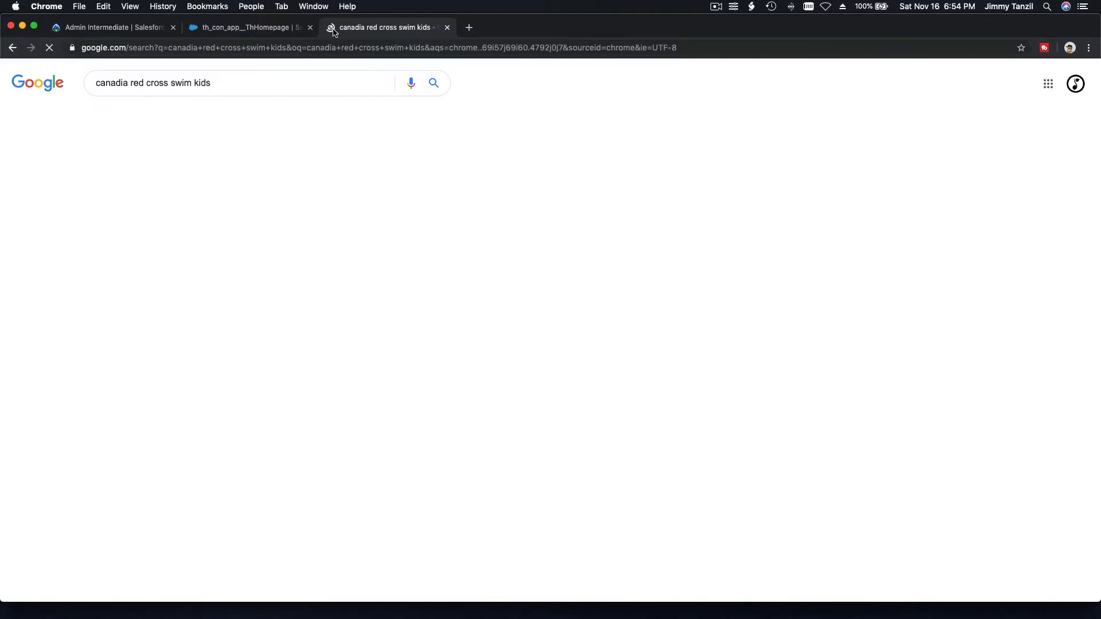
{"action": "left_click", "coordinate": [257, 344]}
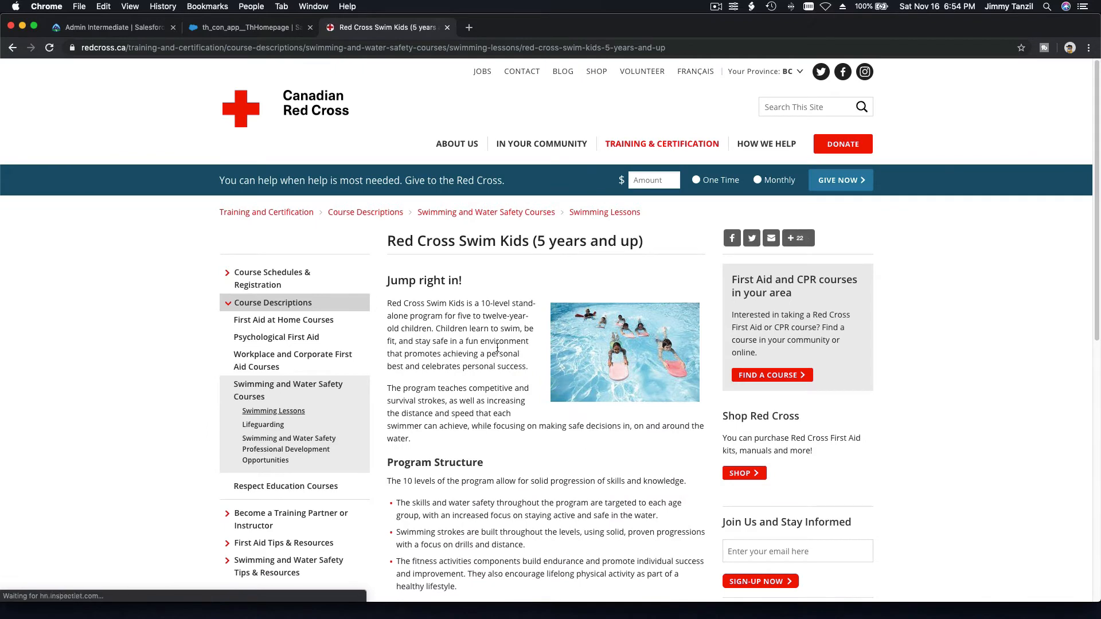
Step: Examine the Red Cross Swim Kids page's title, introduction, program structure and evaluation sections
{"action": "scroll", "coordinate": [496, 354], "scroll_direction": "down", "scroll_amount": 3}
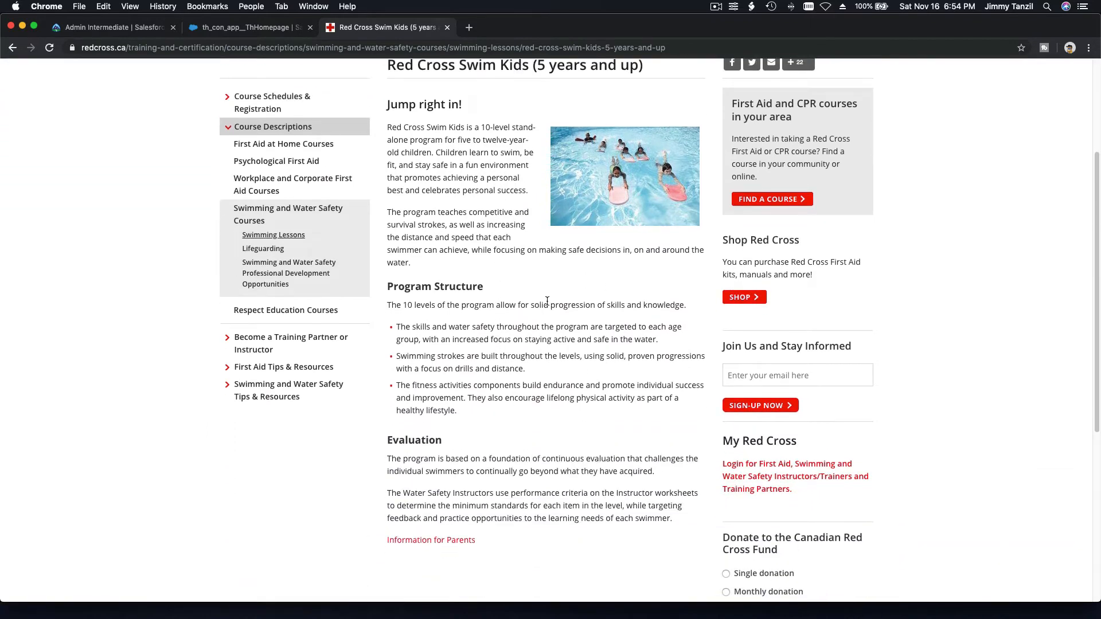
{"action": "scroll", "coordinate": [546, 294], "scroll_direction": "up", "scroll_amount": 3}
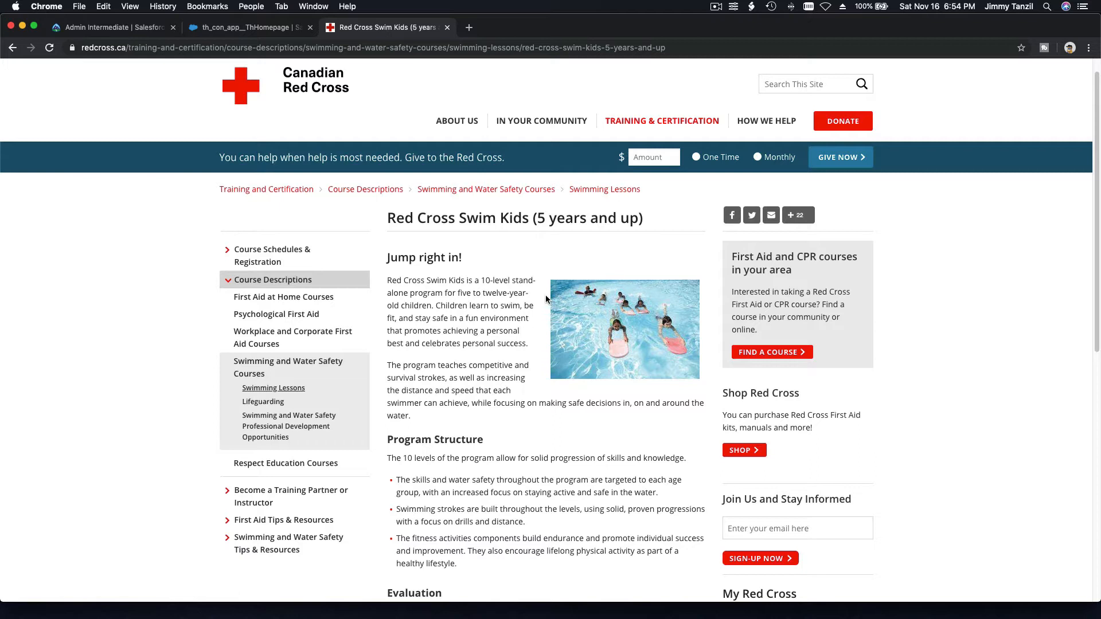
{"action": "scroll", "coordinate": [464, 326], "scroll_direction": "up", "scroll_amount": 1}
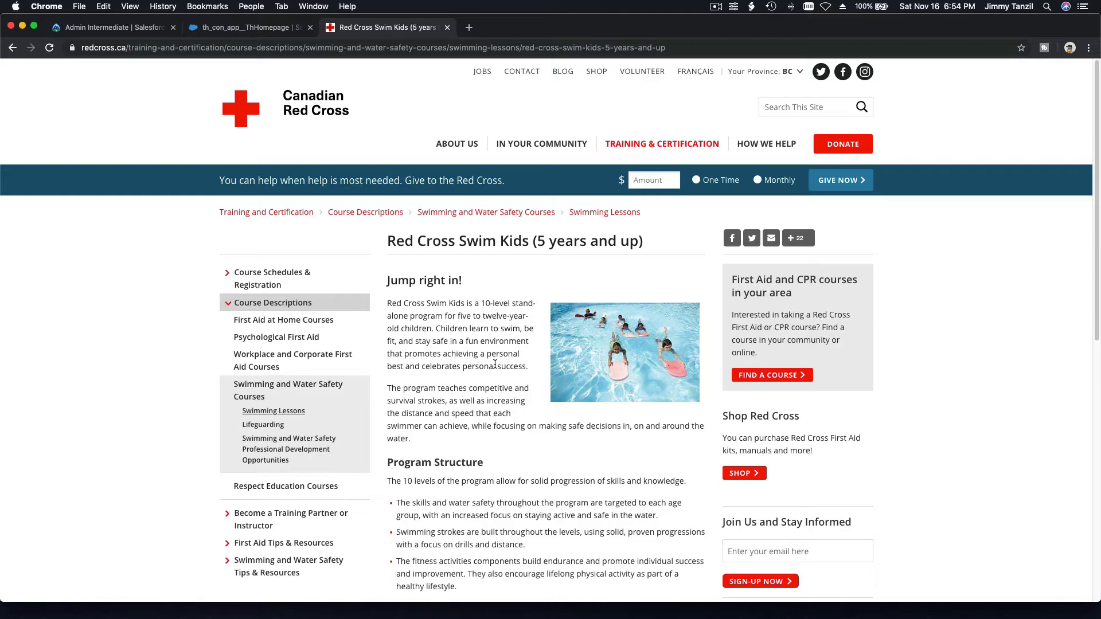
{"action": "scroll", "coordinate": [495, 365], "scroll_direction": "down", "scroll_amount": 3}
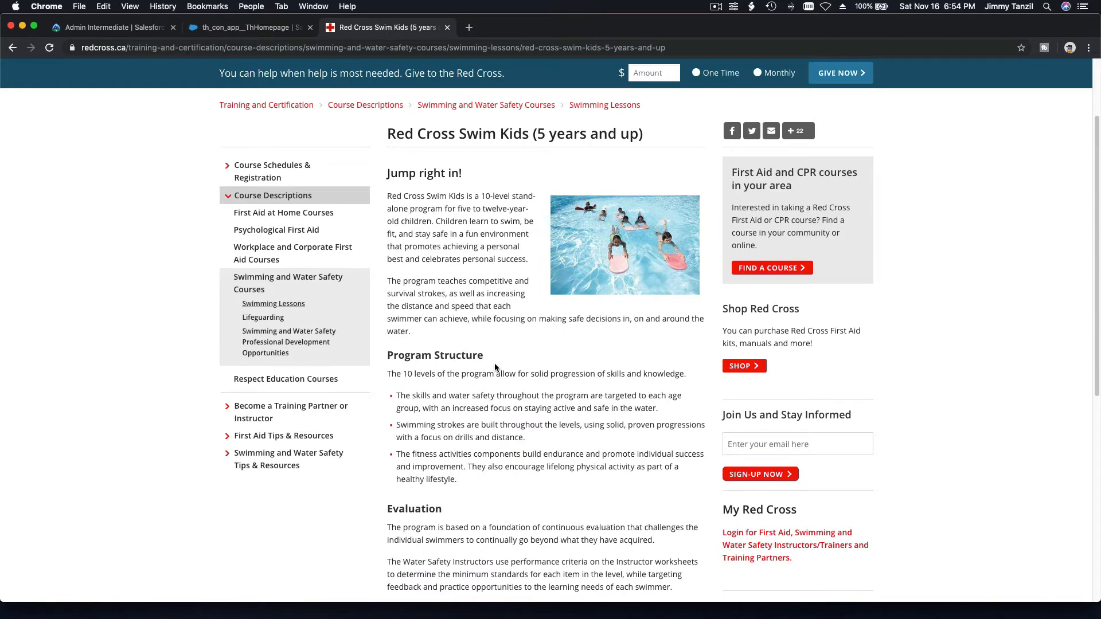
{"action": "scroll", "coordinate": [495, 367], "scroll_direction": "up", "scroll_amount": 3}
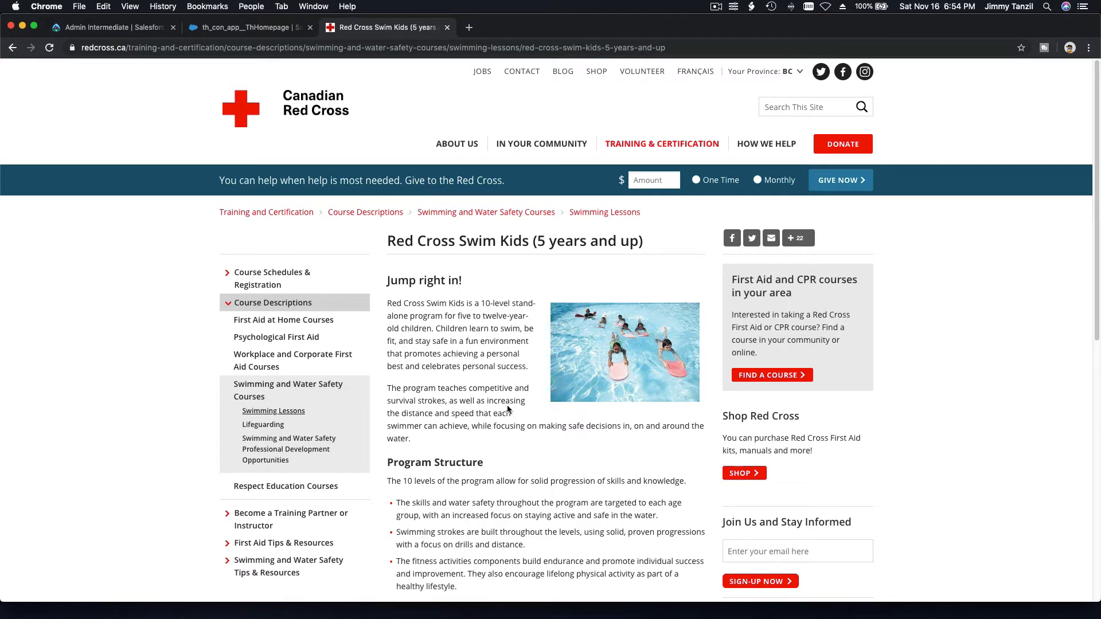
{"action": "scroll", "coordinate": [507, 409], "scroll_direction": "down", "scroll_amount": 3}
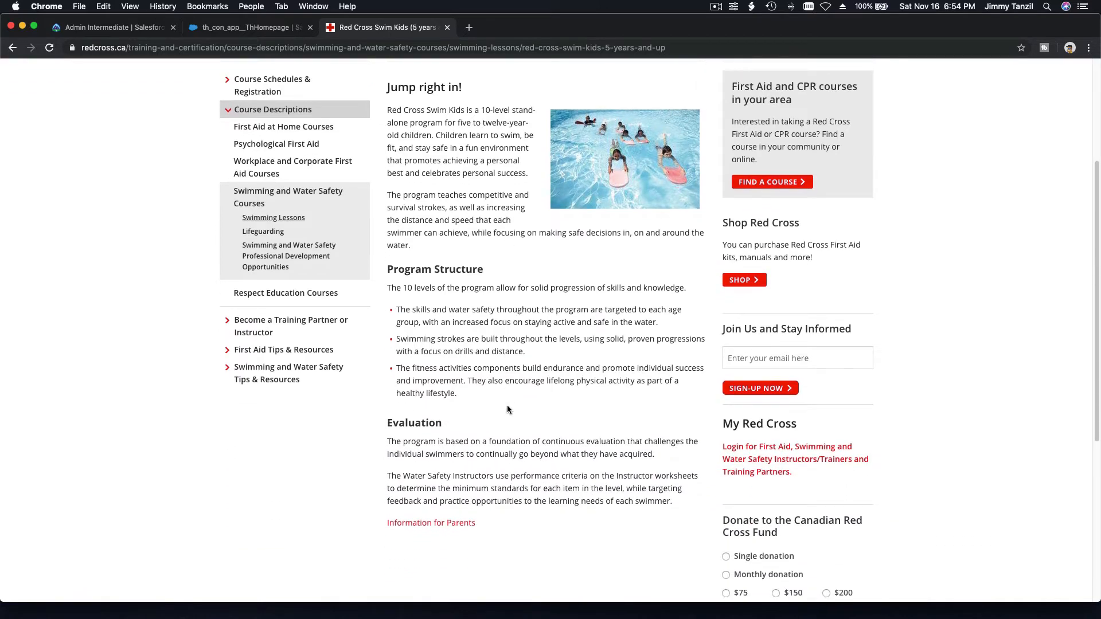
{"action": "scroll", "coordinate": [507, 409], "scroll_direction": "up", "scroll_amount": 1}
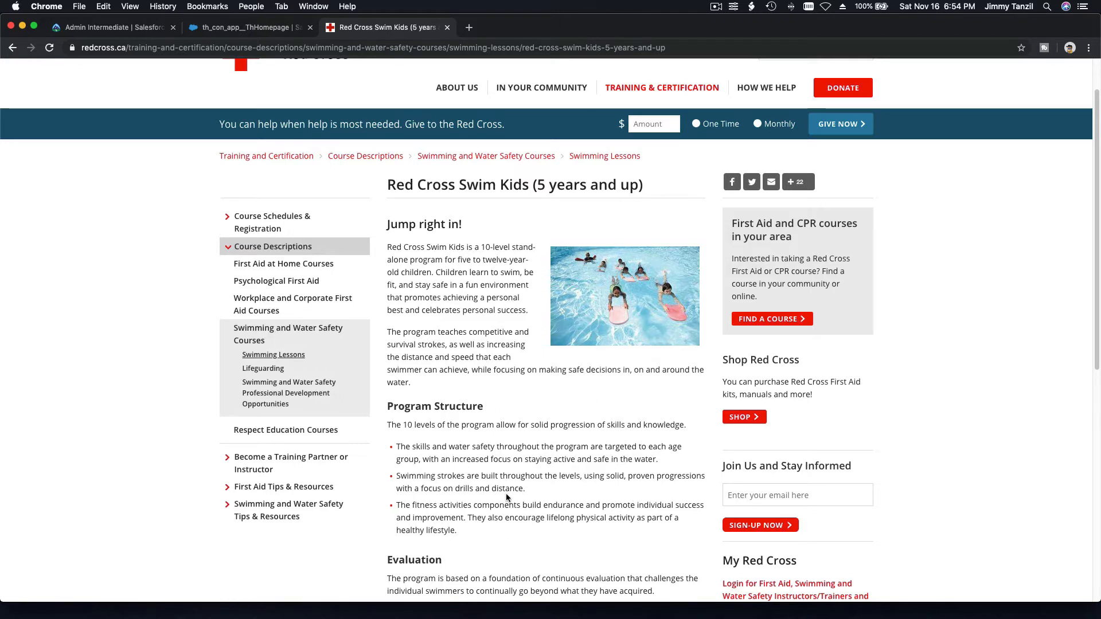
{"action": "scroll", "coordinate": [507, 498], "scroll_direction": "up", "scroll_amount": 2}
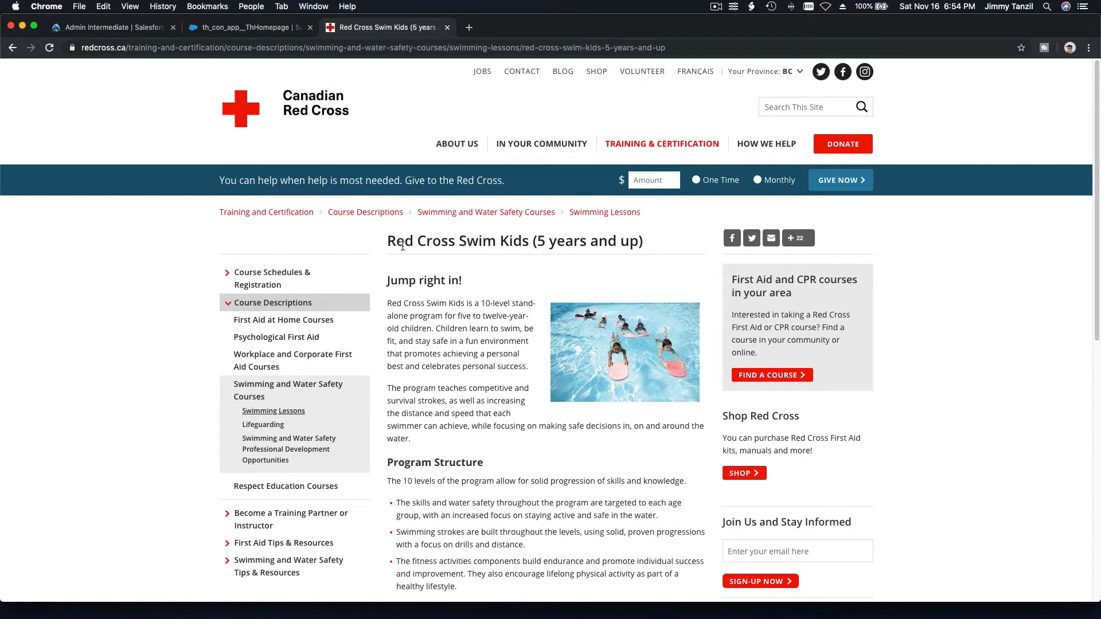
{"action": "left_click_drag", "start_coordinate": [392, 243], "coordinate": [641, 245]}
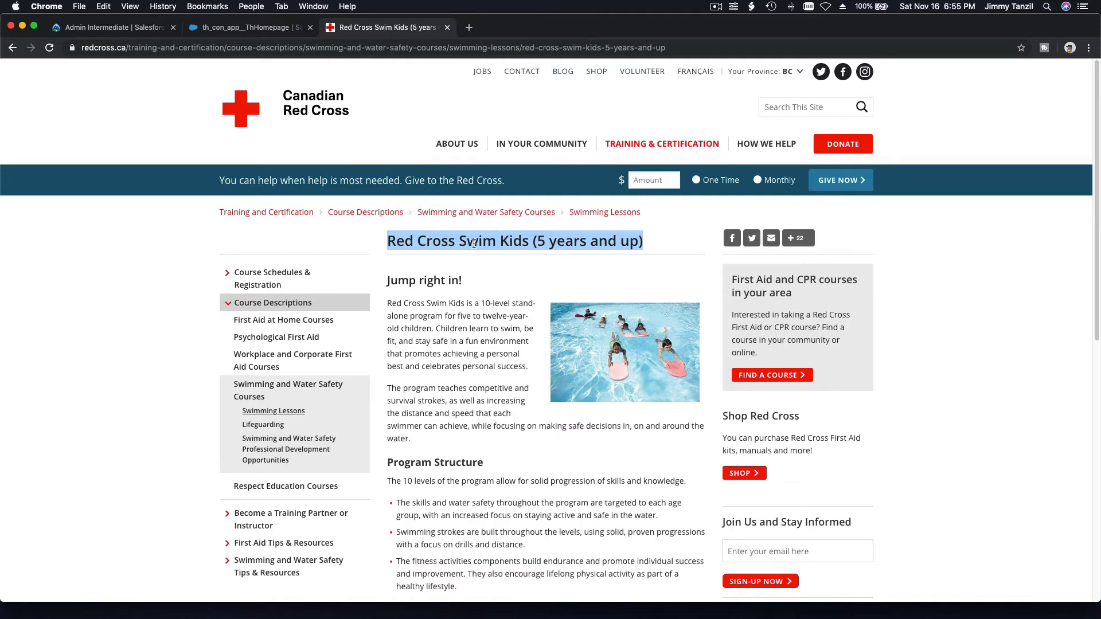
{"action": "left_click", "coordinate": [474, 325]}
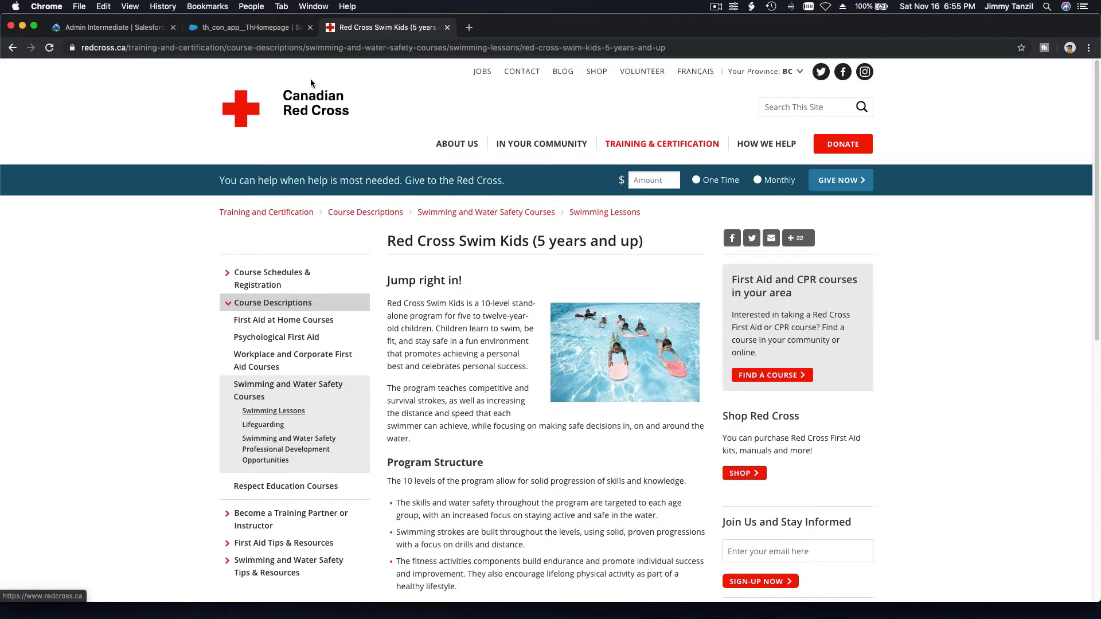
Step: Review the modules and units of the Admin Intermediate trail on Trailhead
{"action": "left_click", "coordinate": [268, 31]}
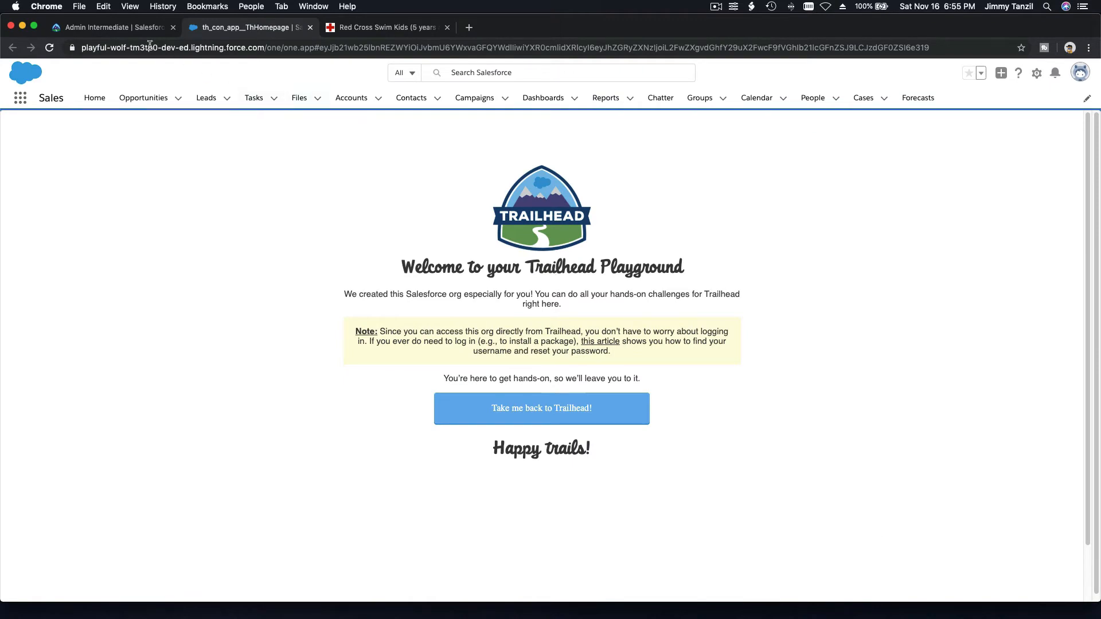
{"action": "left_click", "coordinate": [136, 28]}
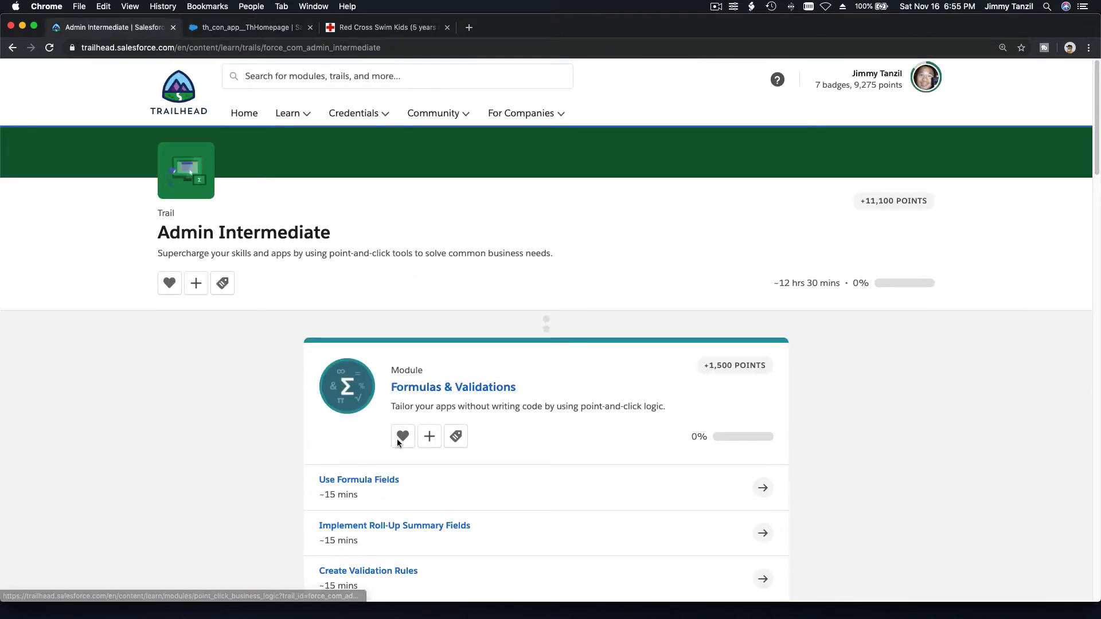
{"action": "scroll", "coordinate": [470, 485], "scroll_direction": "down", "scroll_amount": 3}
{"action": "scroll", "coordinate": [426, 310], "scroll_direction": "up", "scroll_amount": 3}
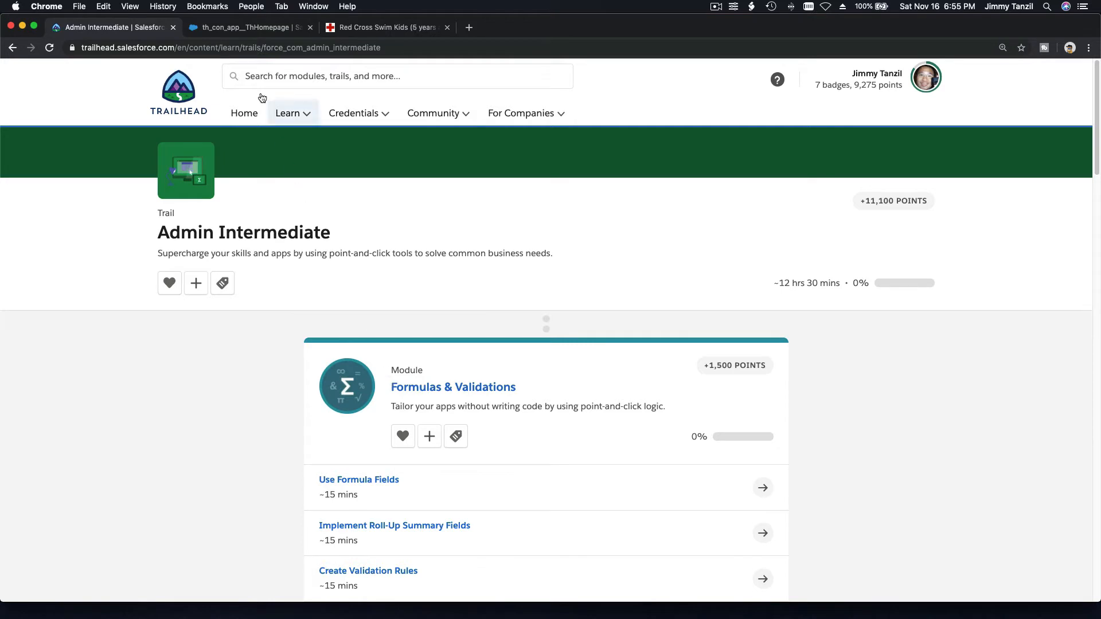
Step: Return to the Salesforce playground and open Setup for the current app
{"action": "left_click", "coordinate": [254, 28]}
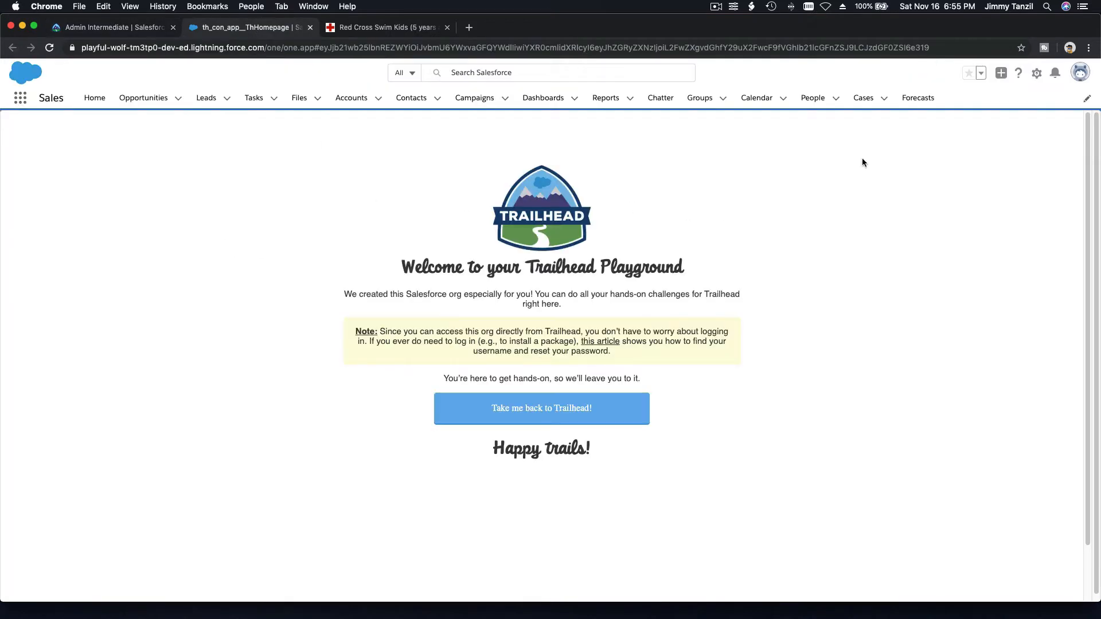
{"action": "left_click", "coordinate": [1036, 74]}
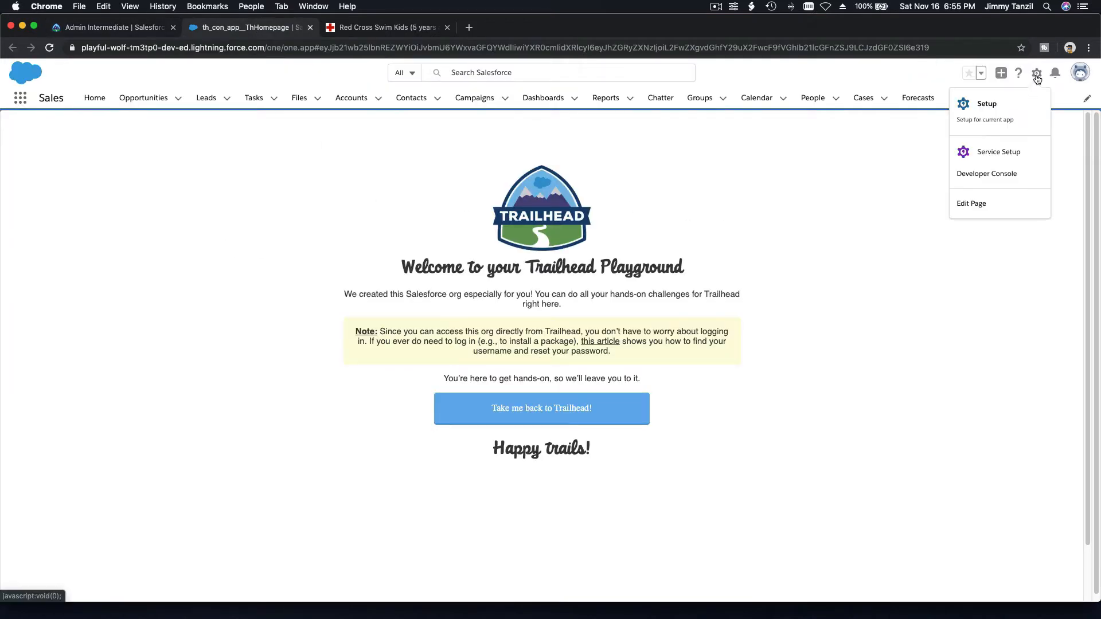
{"action": "left_click", "coordinate": [1024, 110]}
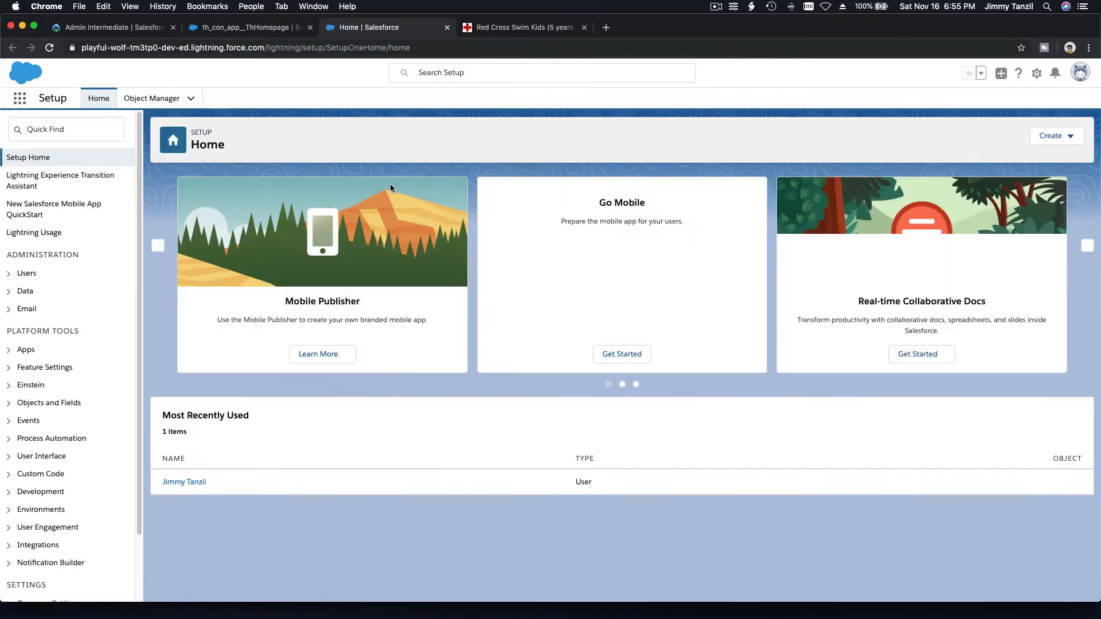
Step: Look through the objects in Object Manager and open the Account object's details
{"action": "left_click", "coordinate": [154, 99]}
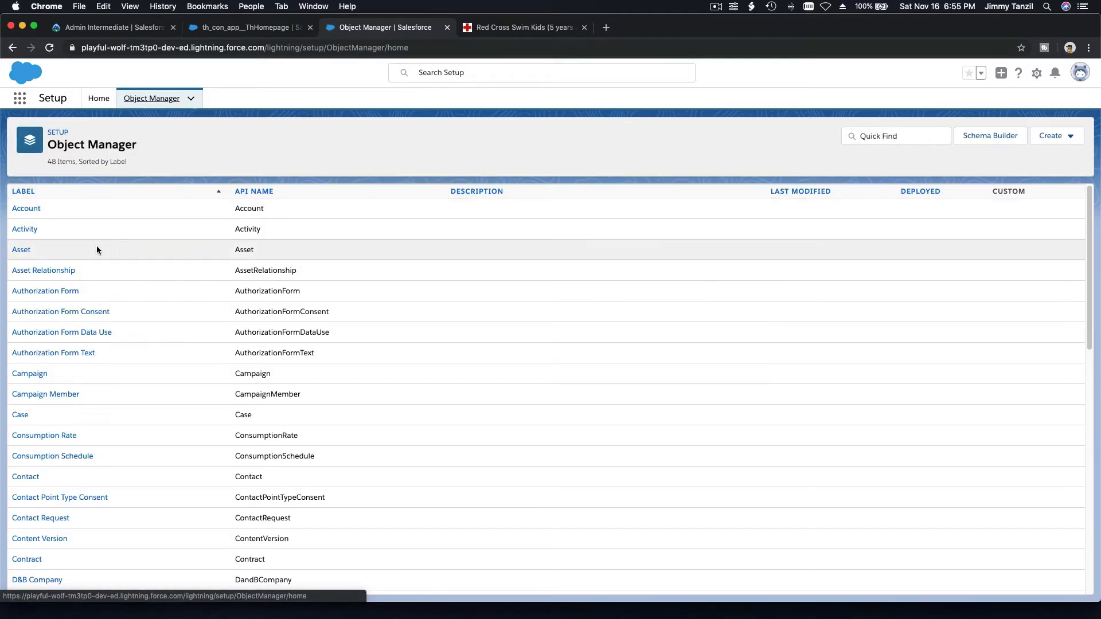
{"action": "scroll", "coordinate": [96, 246], "scroll_direction": "down", "scroll_amount": 2}
{"action": "scroll", "coordinate": [97, 246], "scroll_direction": "down", "scroll_amount": 1}
{"action": "scroll", "coordinate": [96, 245], "scroll_direction": "up", "scroll_amount": 3}
{"action": "left_click", "coordinate": [34, 210]}
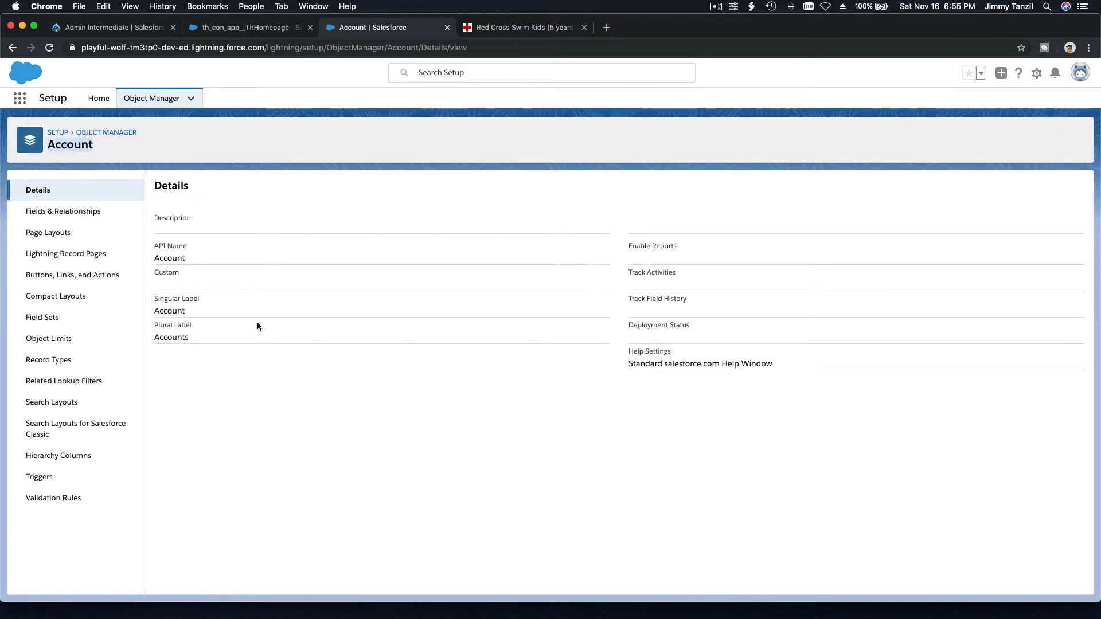
Step: Return to the Swim Kids page and reread the program description as the business example
{"action": "left_click", "coordinate": [489, 29]}
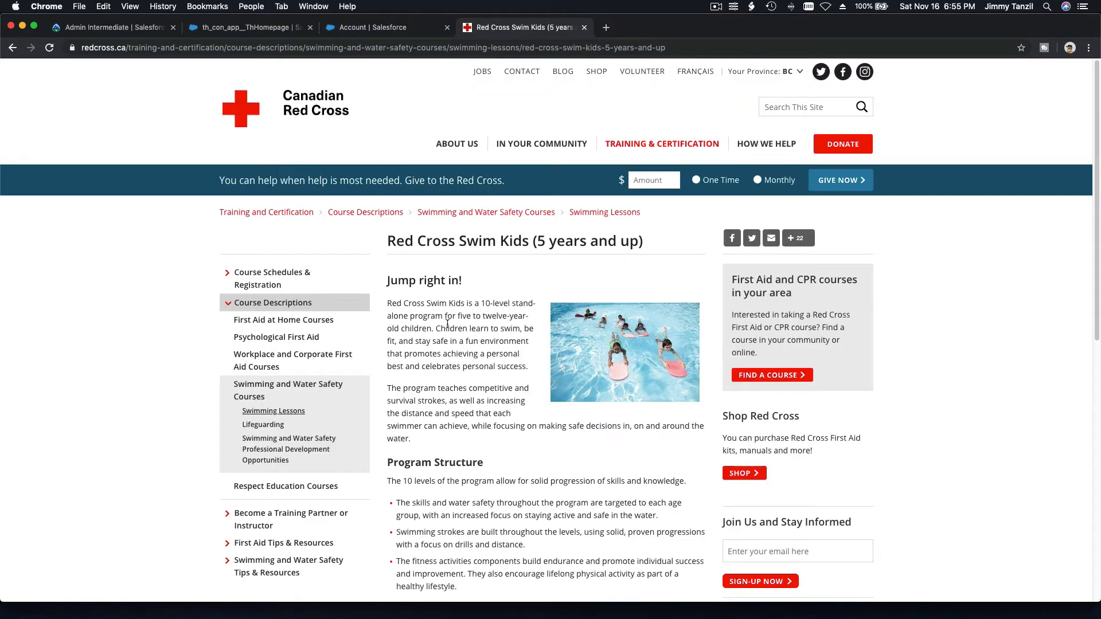
{"action": "scroll", "coordinate": [448, 325], "scroll_direction": "down", "scroll_amount": 1}
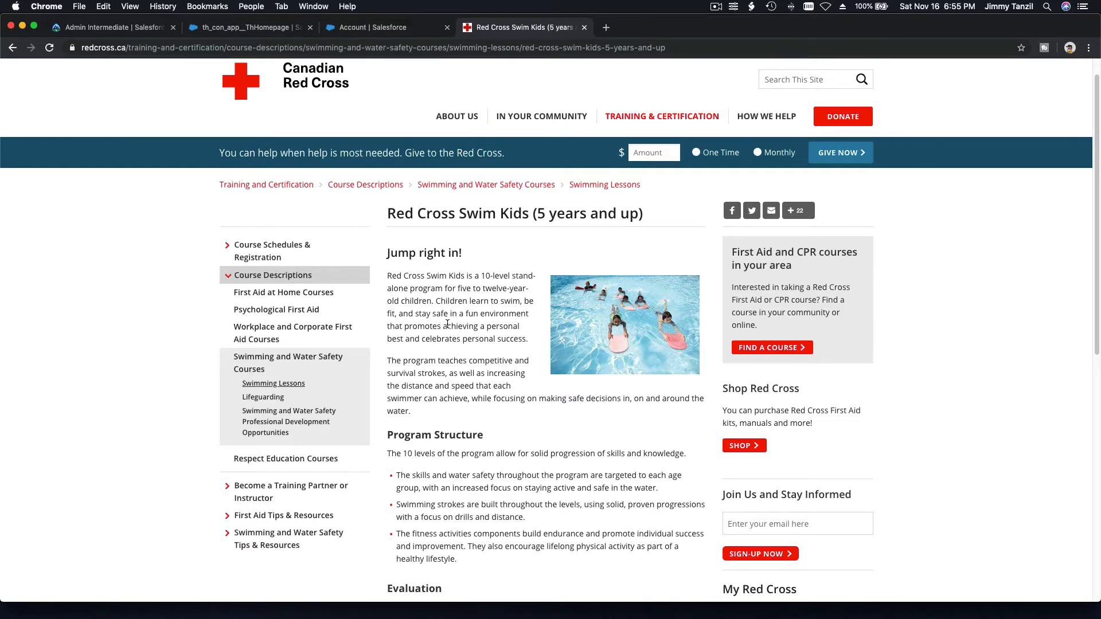
{"action": "scroll", "coordinate": [448, 325], "scroll_direction": "down", "scroll_amount": 1}
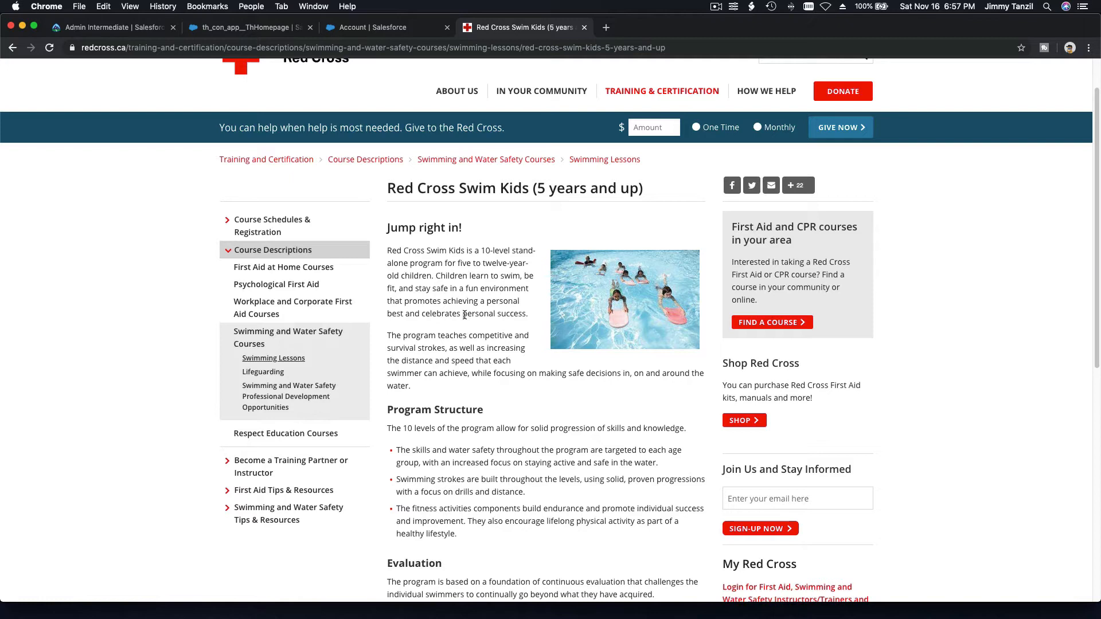
Step: Go back to the Account object in Salesforce Setup and open its record types
{"action": "left_click", "coordinate": [373, 28]}
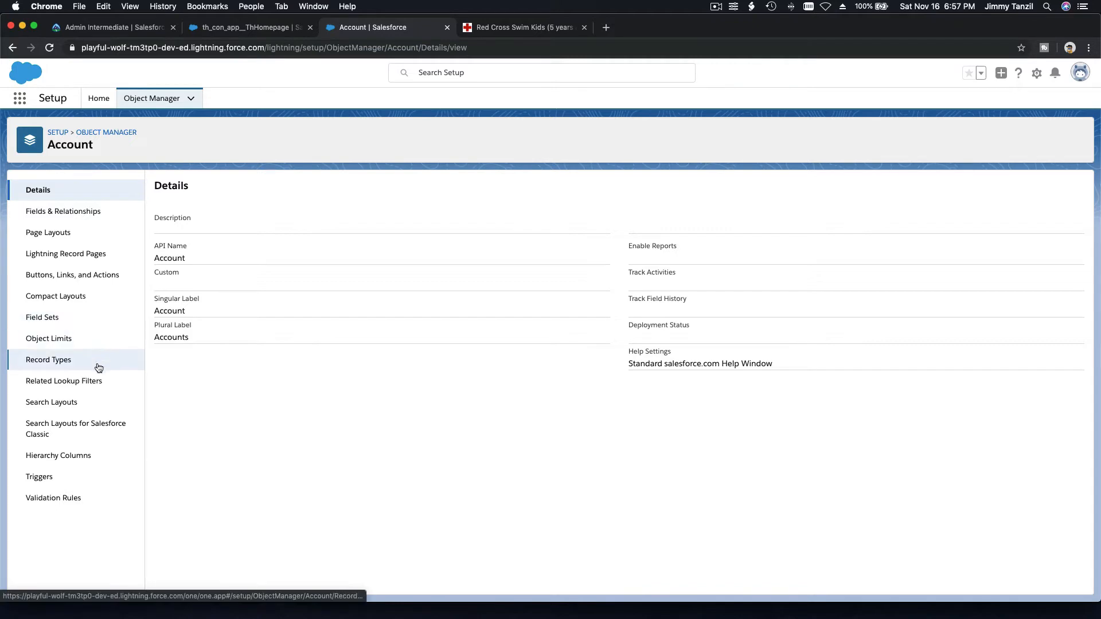
{"action": "left_click", "coordinate": [71, 365]}
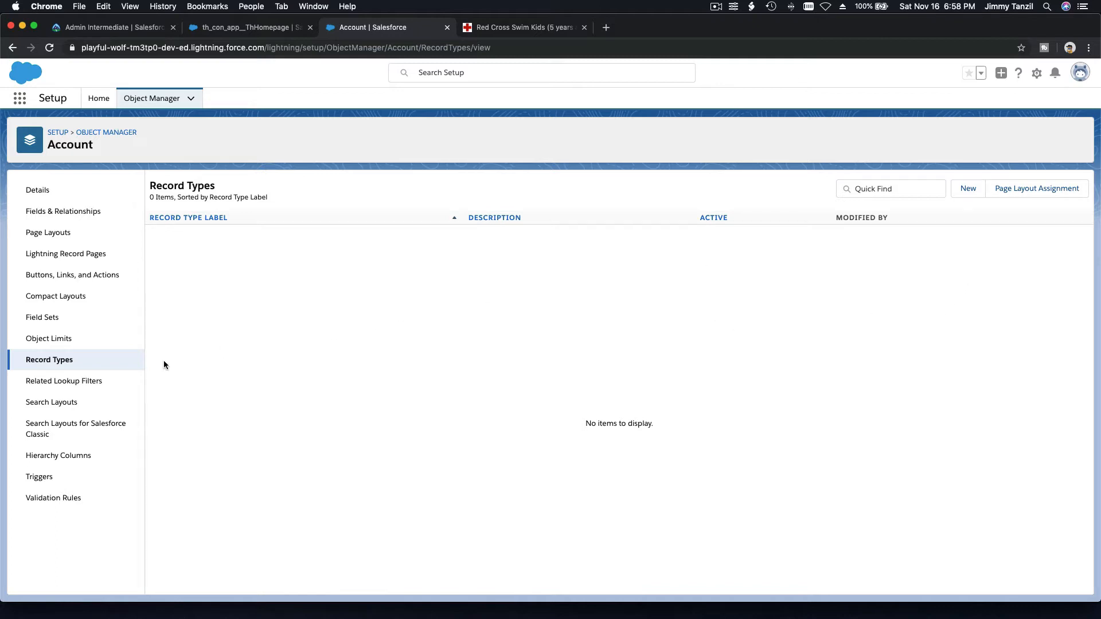
Step: Create an active Account record type labelled "Swimming Instructor" with description "The Swimming Instructor", keep all profiles enabled and proceed to page layouts
{"action": "left_click", "coordinate": [964, 190]}
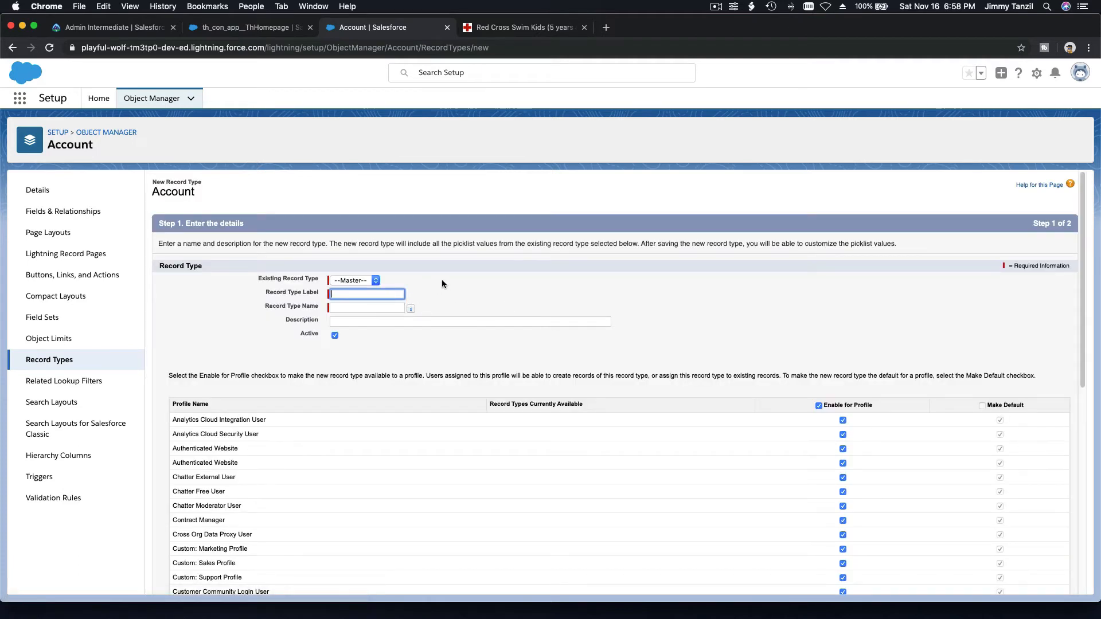
{"action": "type", "text": "Swimming Instructor"}
{"action": "key", "text": "Tab"}
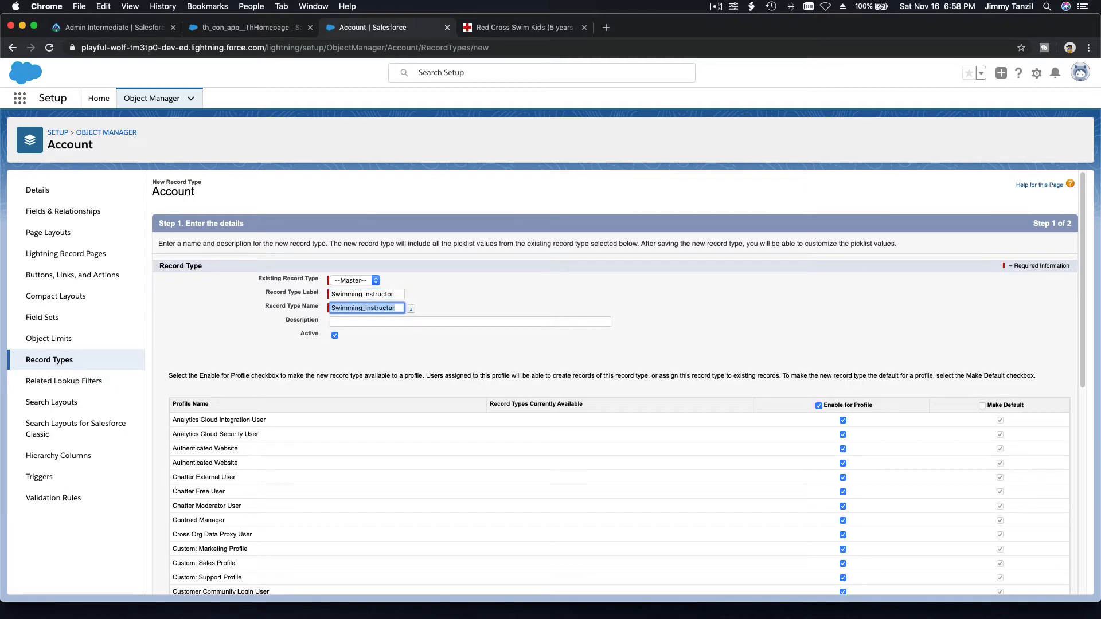
{"action": "key", "text": "Tab"}
{"action": "key", "text": "Tab"}
{"action": "type", "text": "The"}
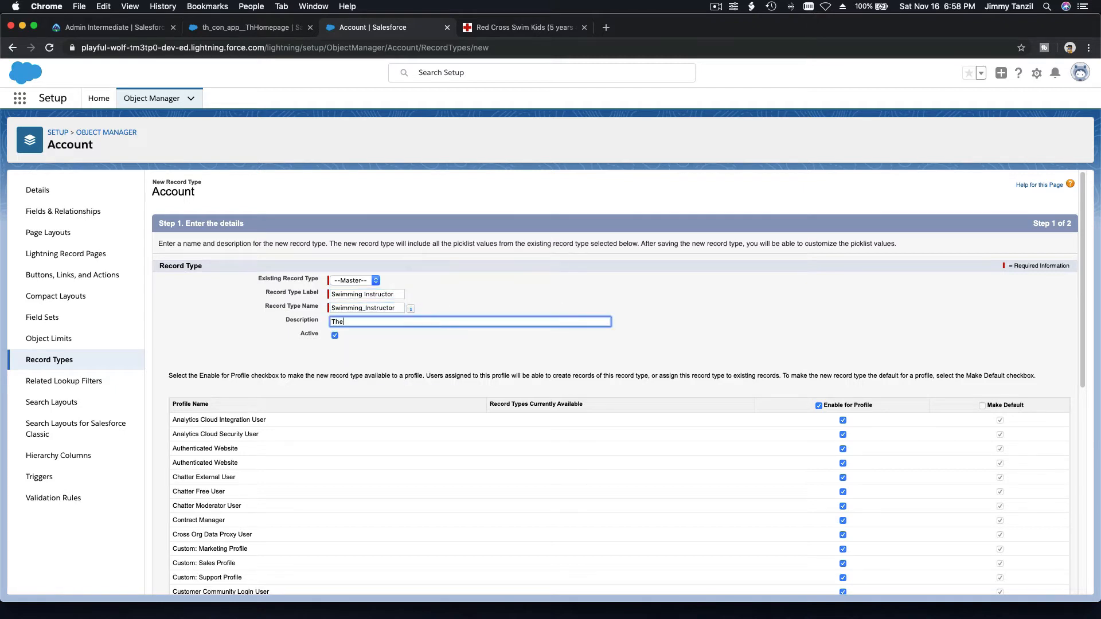
{"action": "type", "text": " Swimming Instructor"}
{"action": "scroll", "coordinate": [741, 301], "scroll_direction": "down", "scroll_amount": 10}
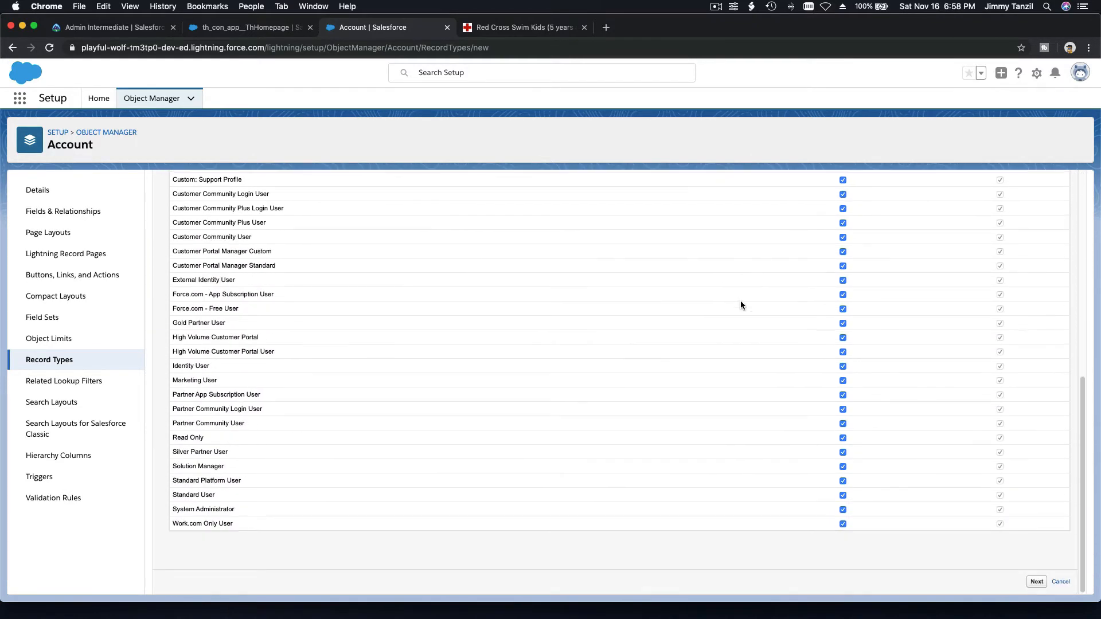
{"action": "scroll", "coordinate": [741, 305], "scroll_direction": "up", "scroll_amount": 10}
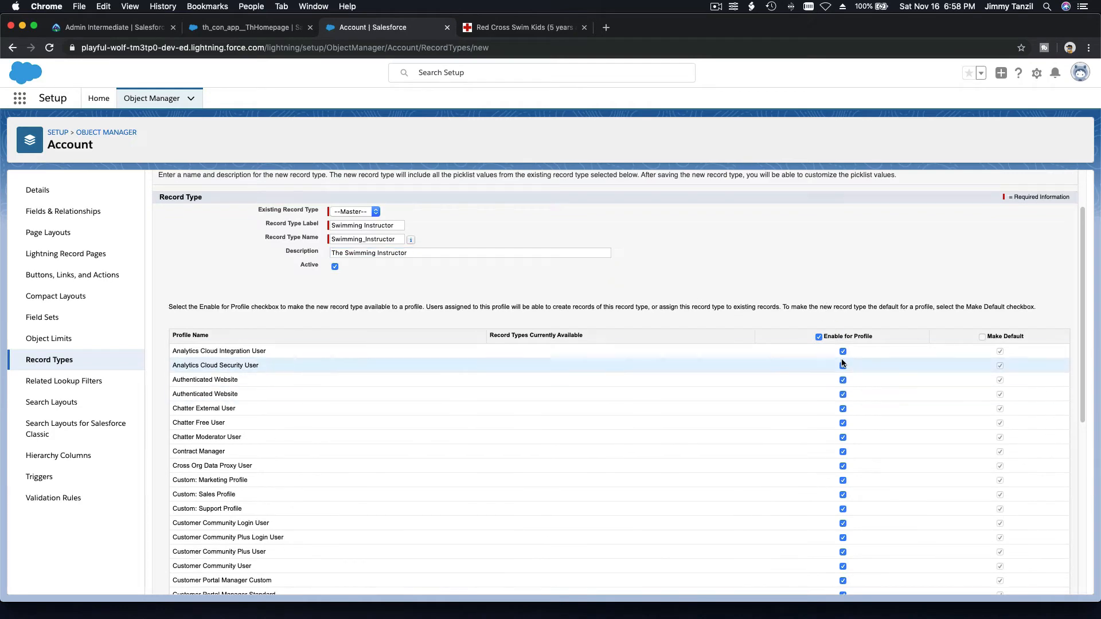
{"action": "scroll", "coordinate": [810, 268], "scroll_direction": "down", "scroll_amount": 10}
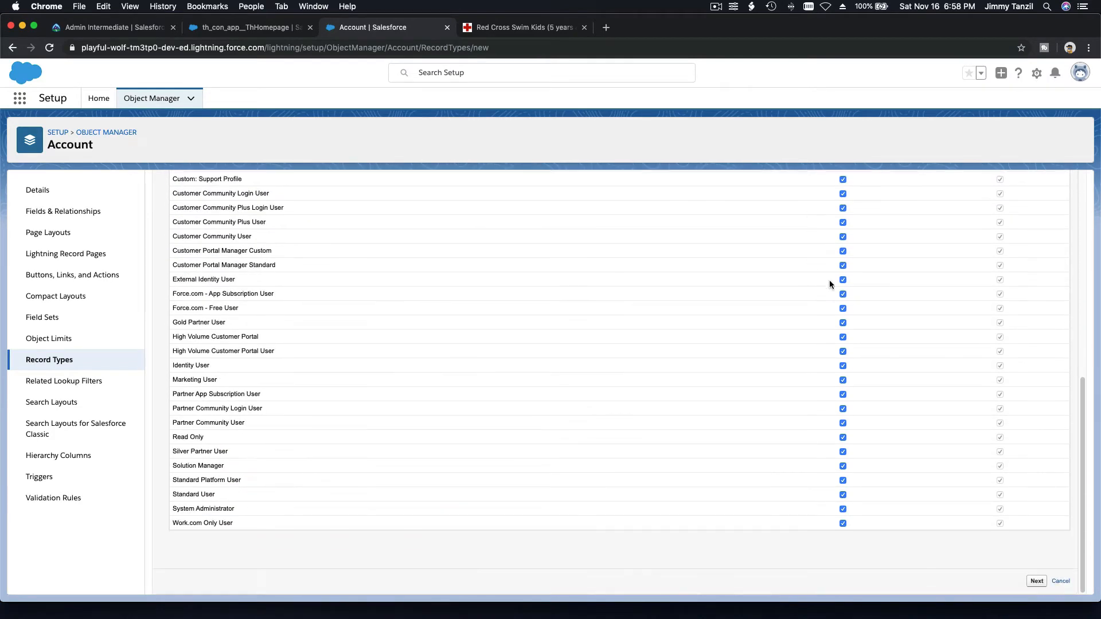
{"action": "left_click", "coordinate": [1037, 581]}
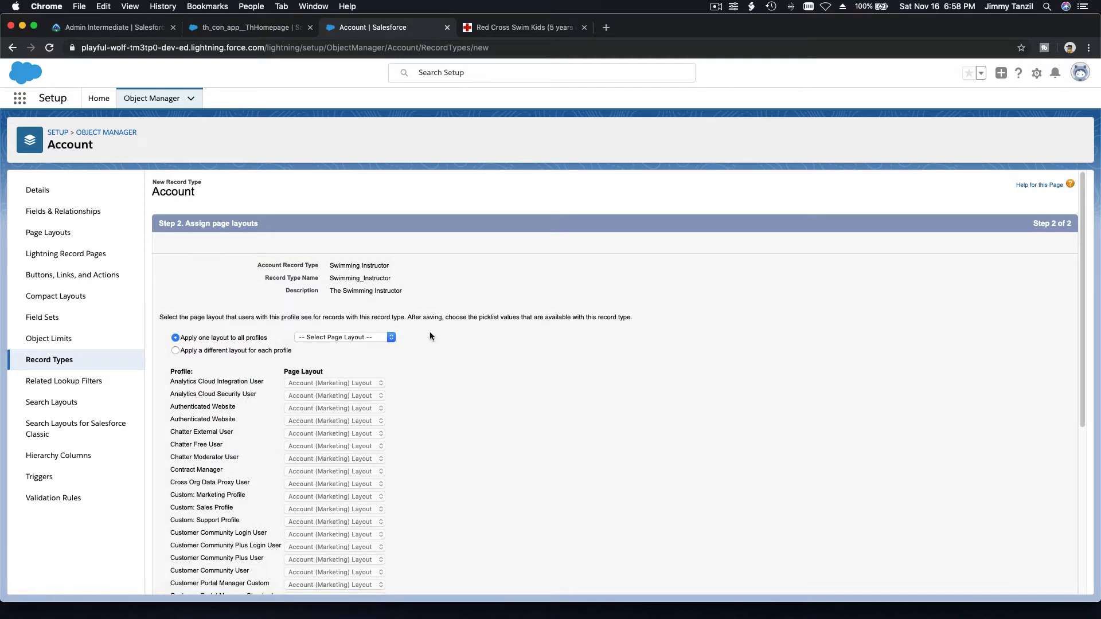
Step: Apply Account Layout to all profiles for the Swimming Instructor record type, save it and start another record type
{"action": "left_click", "coordinate": [376, 337]}
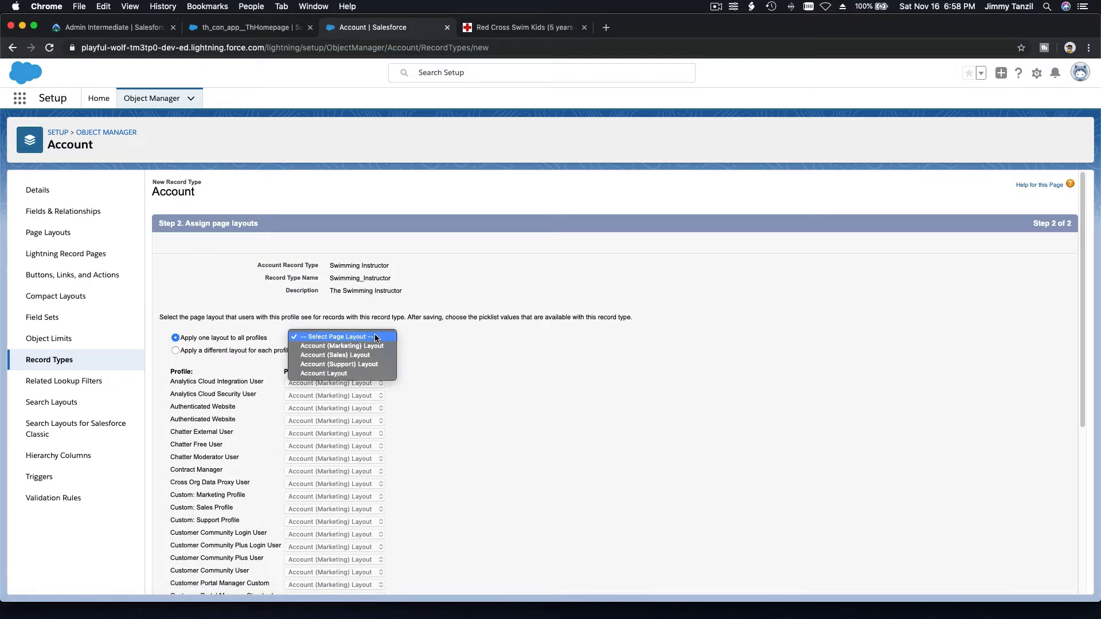
{"action": "left_click", "coordinate": [373, 370]}
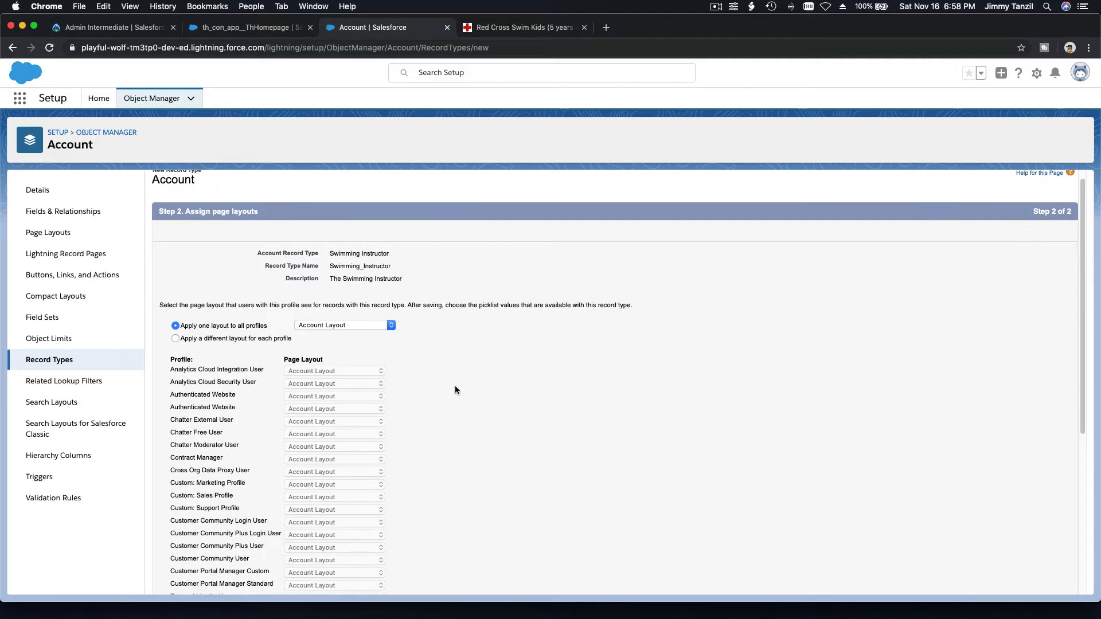
{"action": "scroll", "coordinate": [495, 366], "scroll_direction": "down", "scroll_amount": 10}
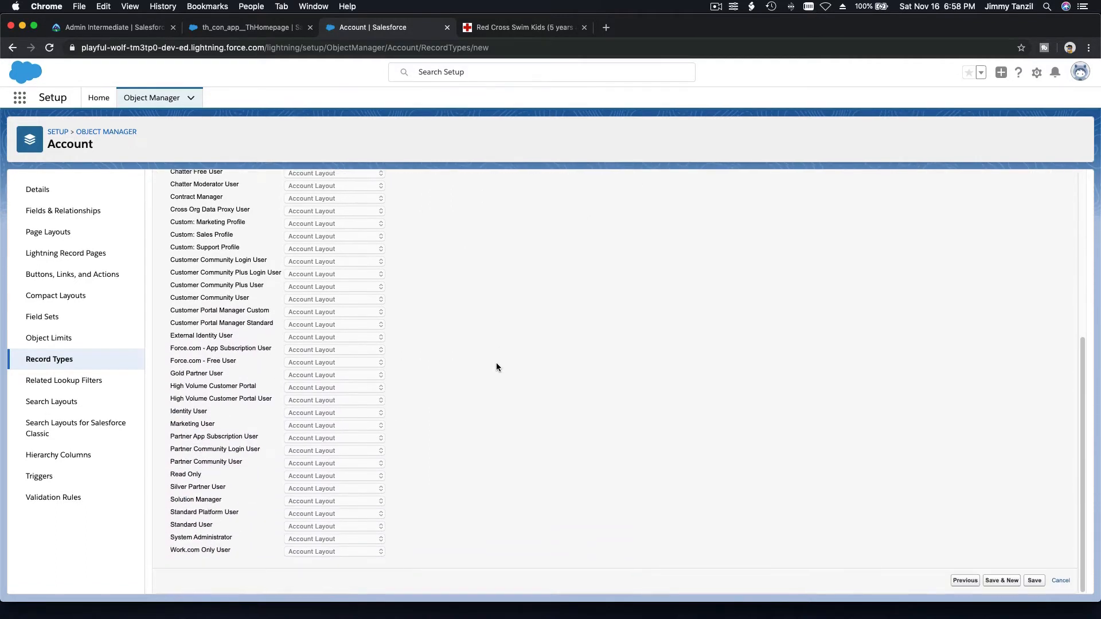
{"action": "left_click", "coordinate": [1001, 579]}
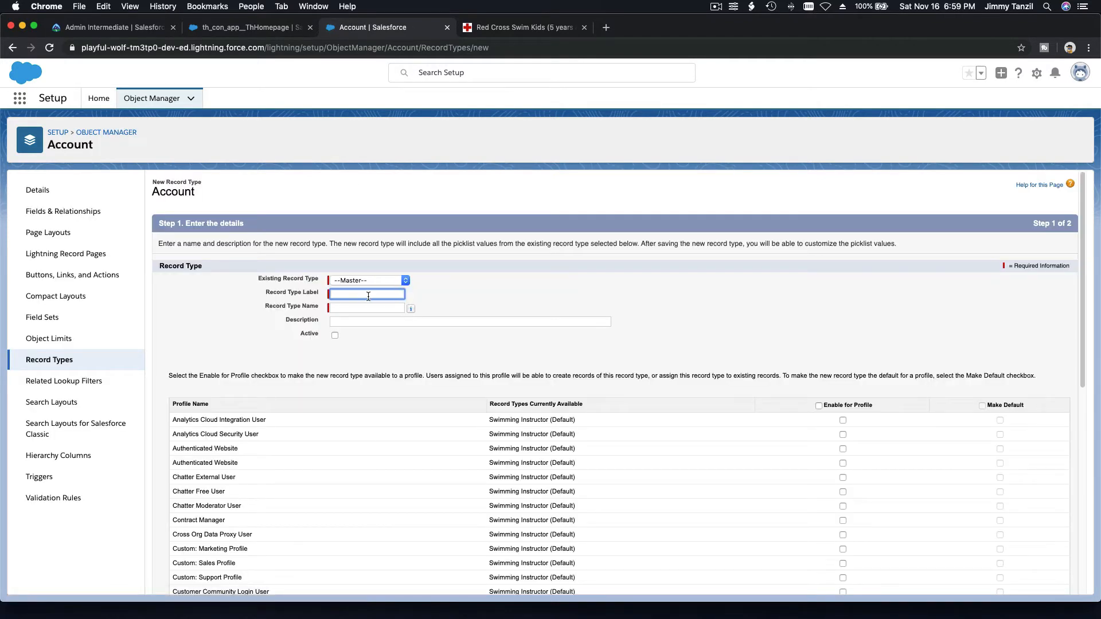
Step: Label the new Account record type "Swimming Pool", describe it as "The Swimming Pool" and make it active
{"action": "type", "text": "Swimmi"}
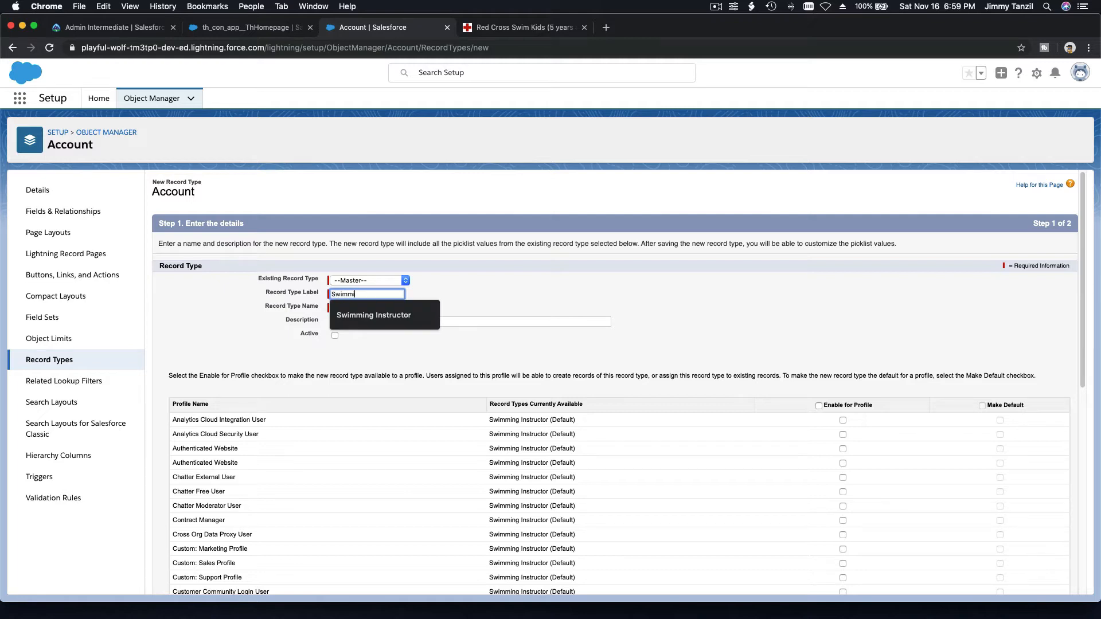
{"action": "type", "text": "ng Poo"}
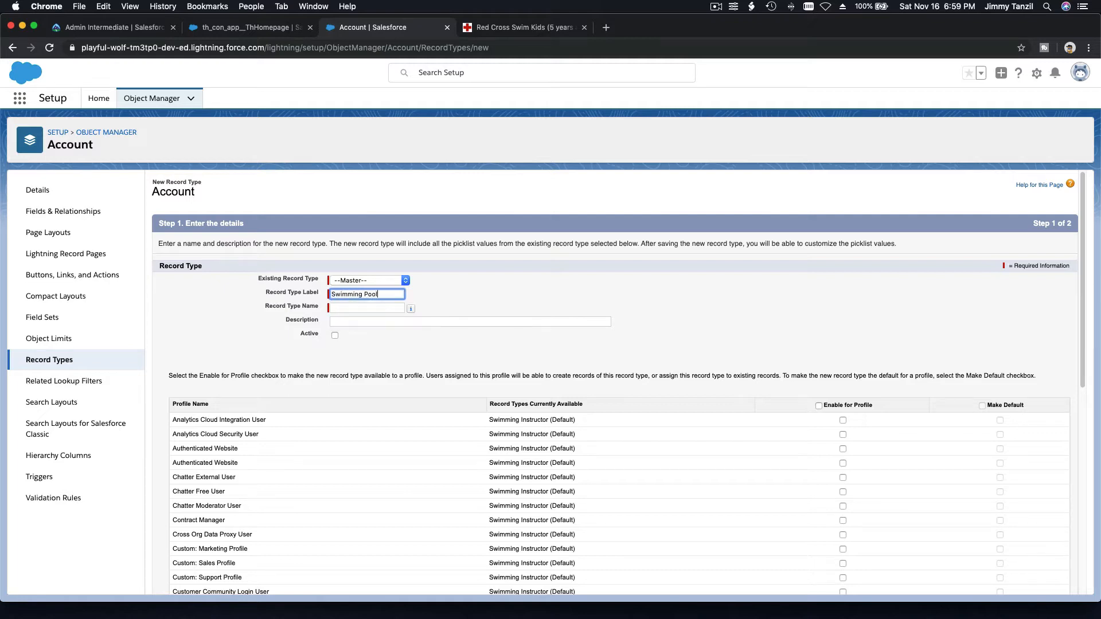
{"action": "type", "text": "l"}
{"action": "key", "text": "Tab"}
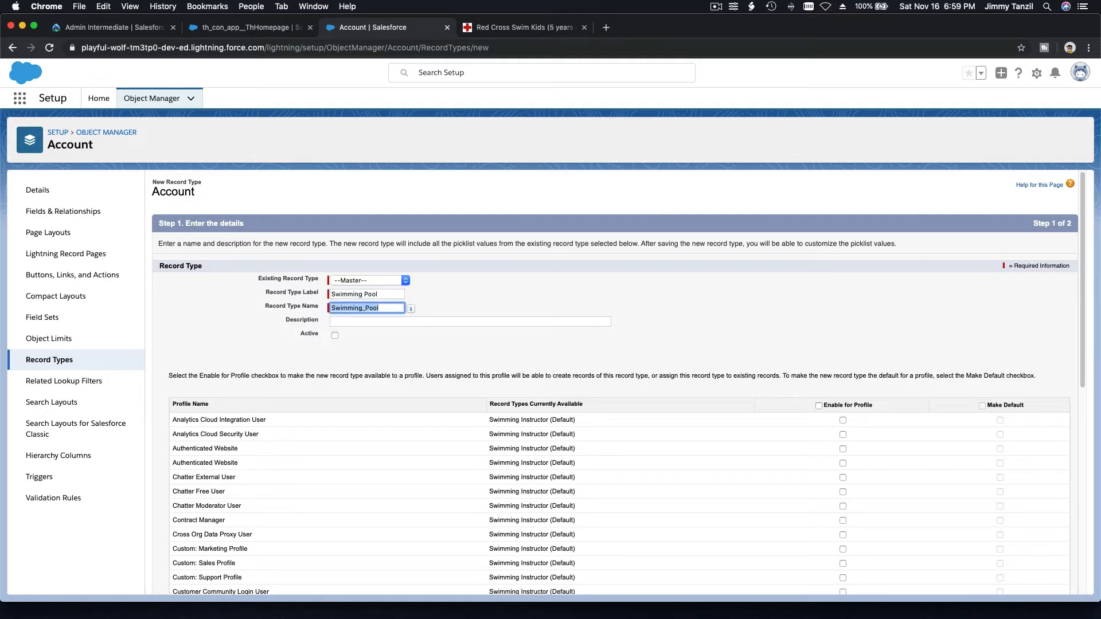
{"action": "left_click", "coordinate": [389, 356]}
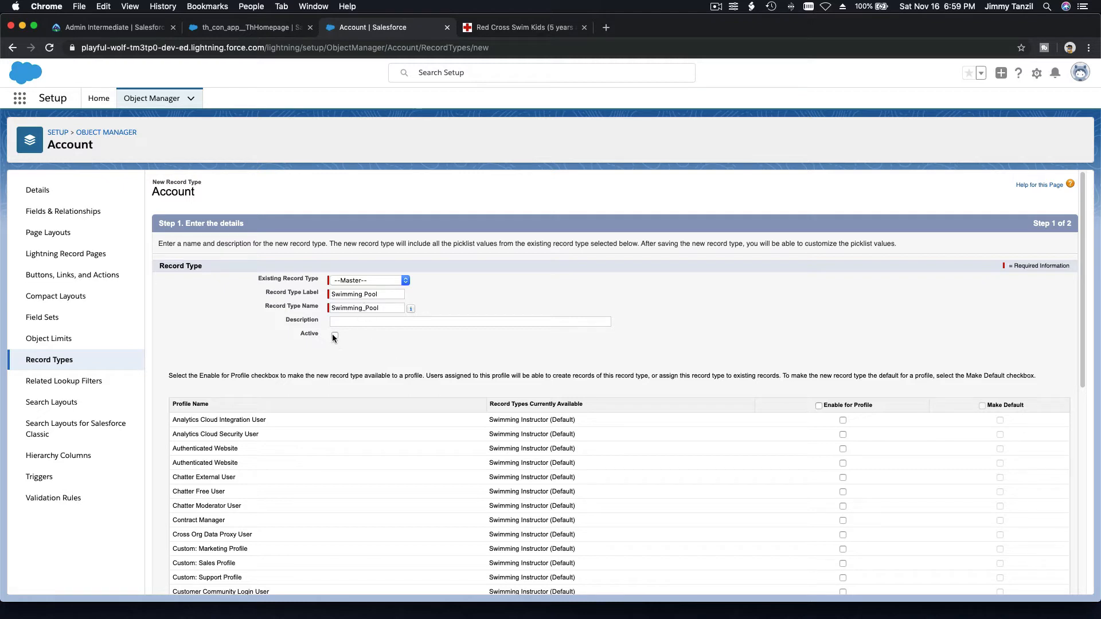
{"action": "left_click", "coordinate": [374, 320]}
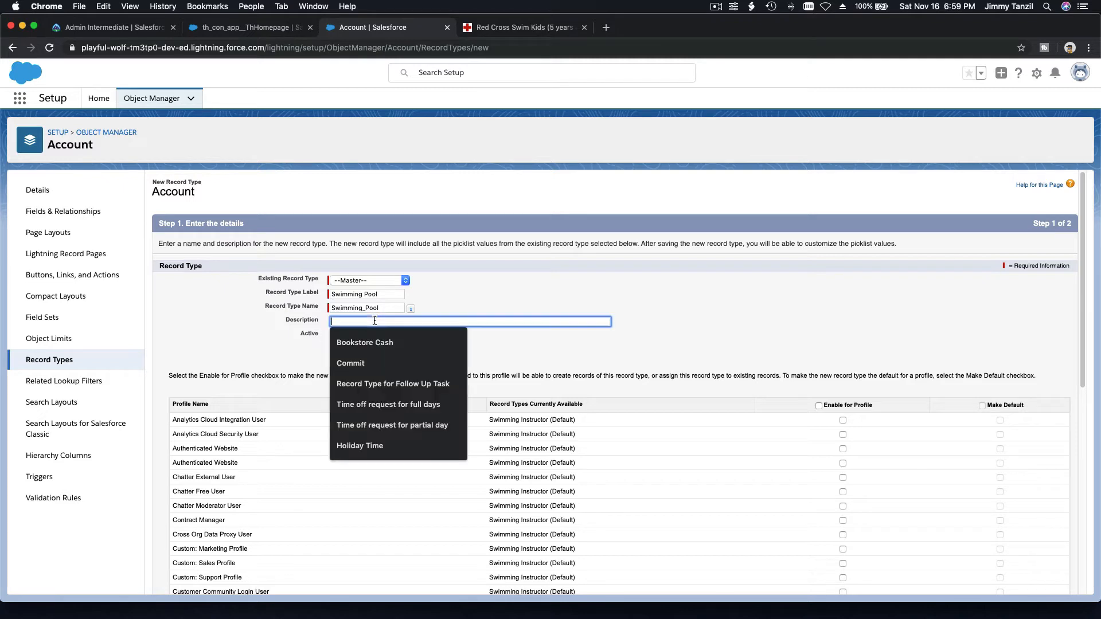
{"action": "type", "text": "The Swi"}
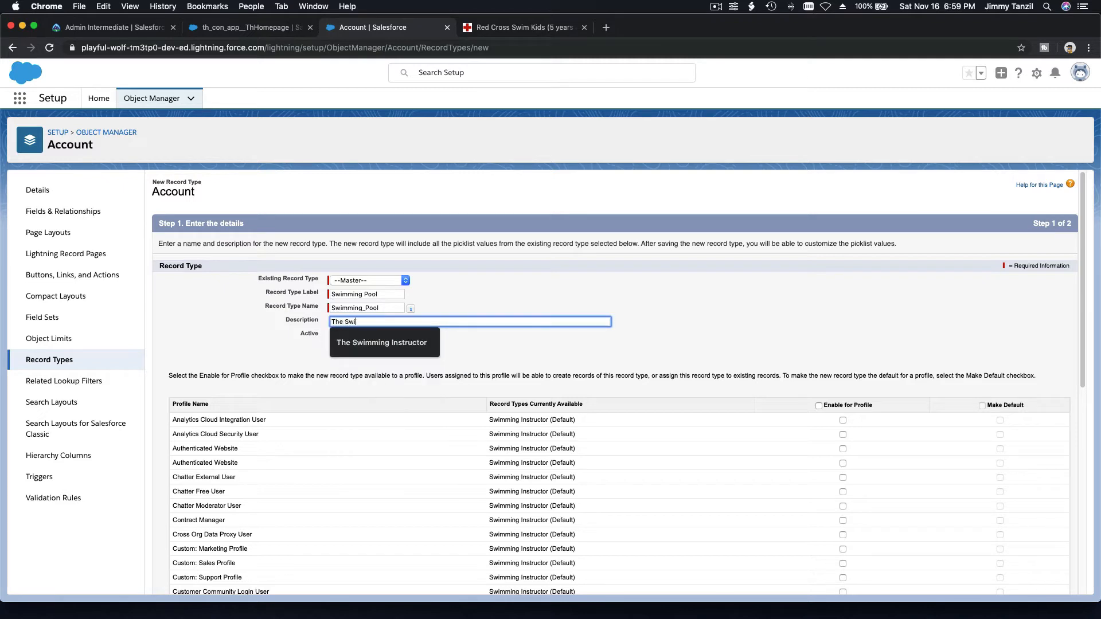
{"action": "type", "text": "mmin Po"}
{"action": "key", "text": "BackSpace"}
{"action": "key", "text": "BackSpace"}
{"action": "key", "text": "BackSpace"}
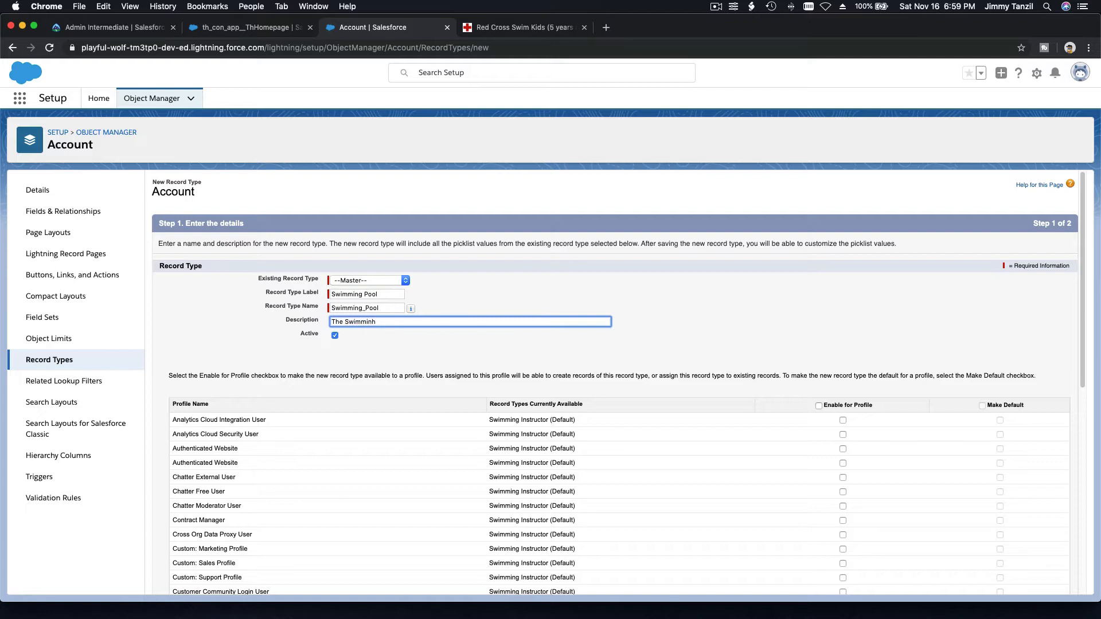
{"action": "type", "text": "g Pool"}
Step: Enable Swimming Pool for all profiles with Account Layout applied to each, saving it and starting another record type
{"action": "left_click", "coordinate": [818, 406]}
{"action": "scroll", "coordinate": [838, 367], "scroll_direction": "down", "scroll_amount": 7}
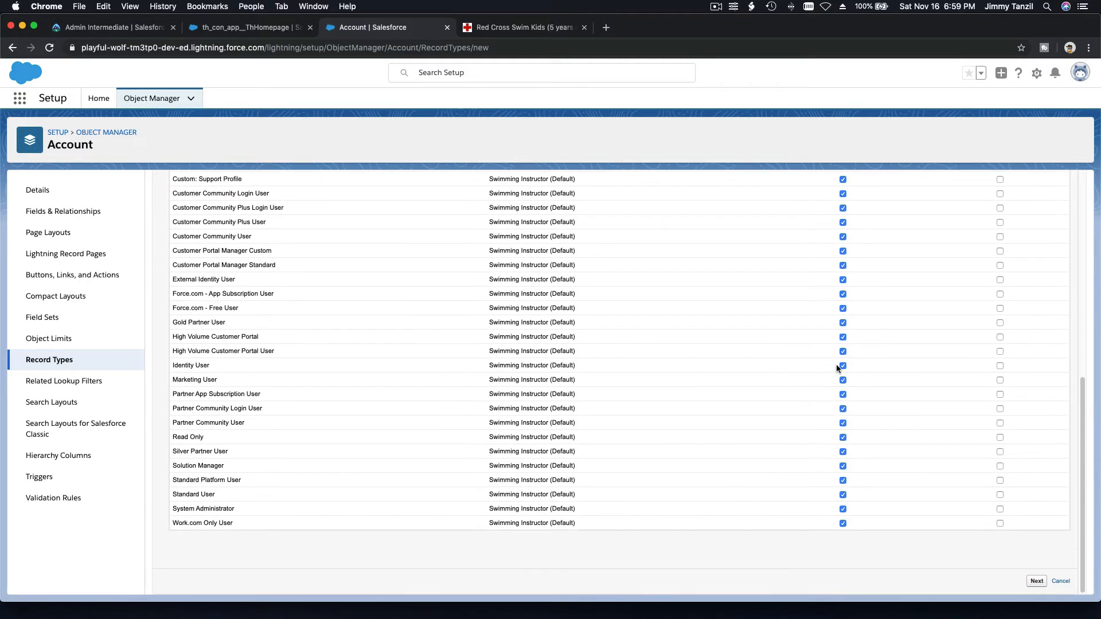
{"action": "left_click", "coordinate": [1036, 581]}
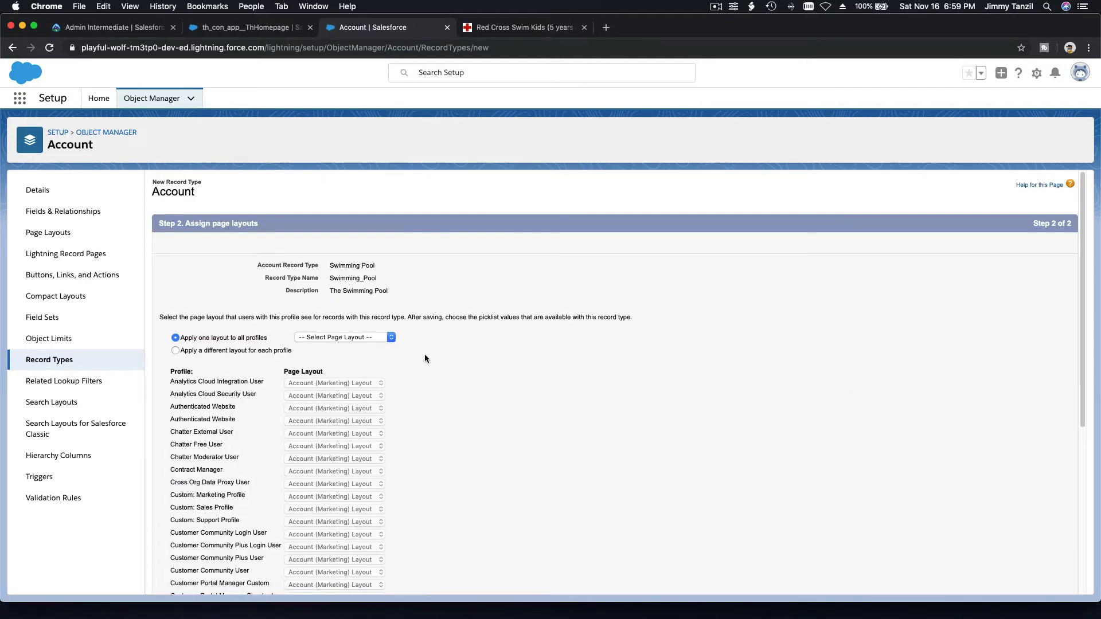
{"action": "left_click", "coordinate": [377, 338]}
{"action": "left_click", "coordinate": [388, 373]}
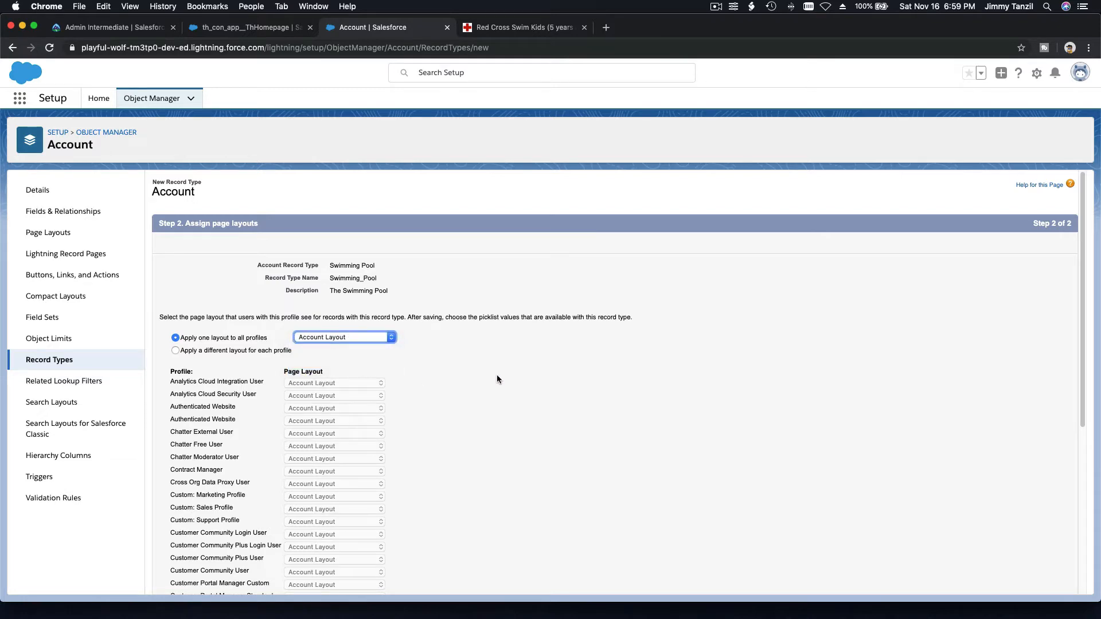
{"action": "scroll", "coordinate": [963, 466], "scroll_direction": "down", "scroll_amount": 10}
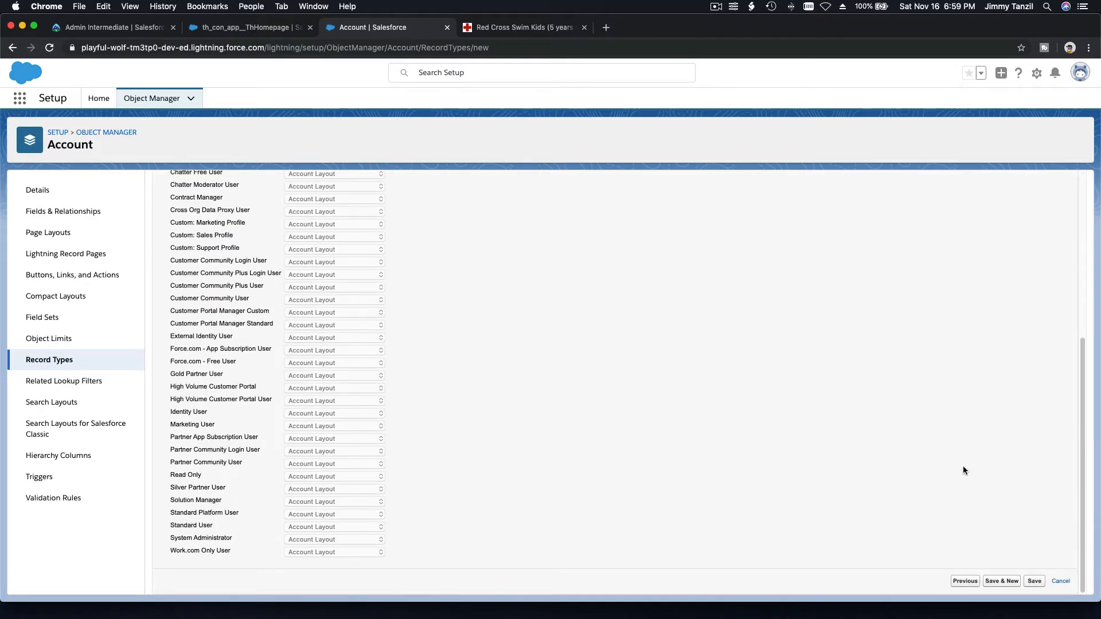
{"action": "left_click", "coordinate": [1012, 582]}
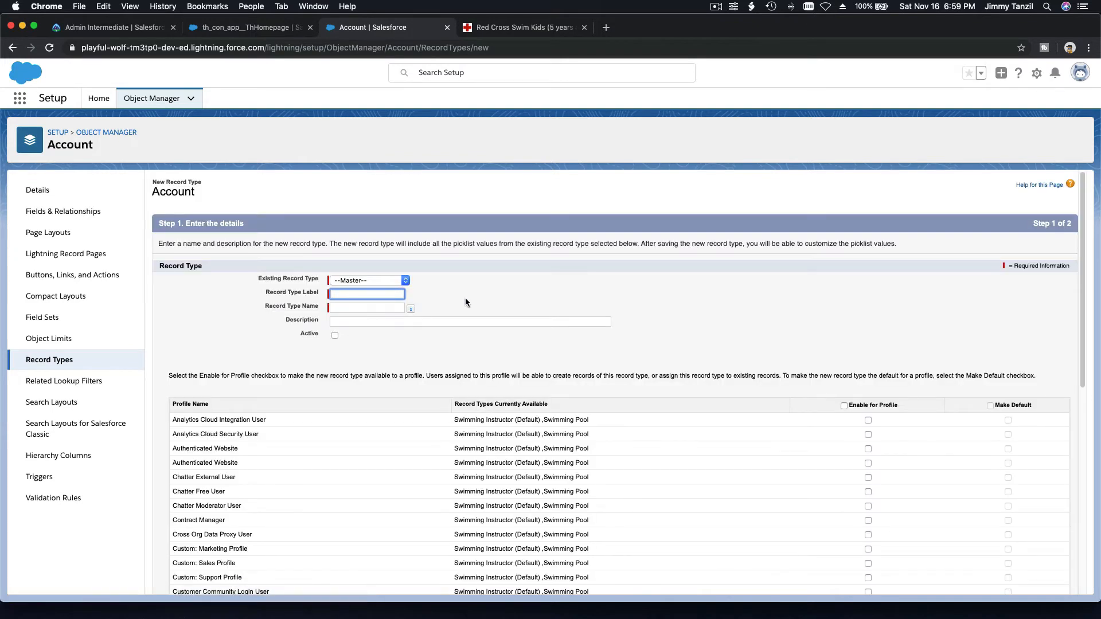
Step: Label the new Account record type "Family", describe it as "The family" and make it active
{"action": "type", "text": "Family"}
{"action": "left_click", "coordinate": [352, 323]}
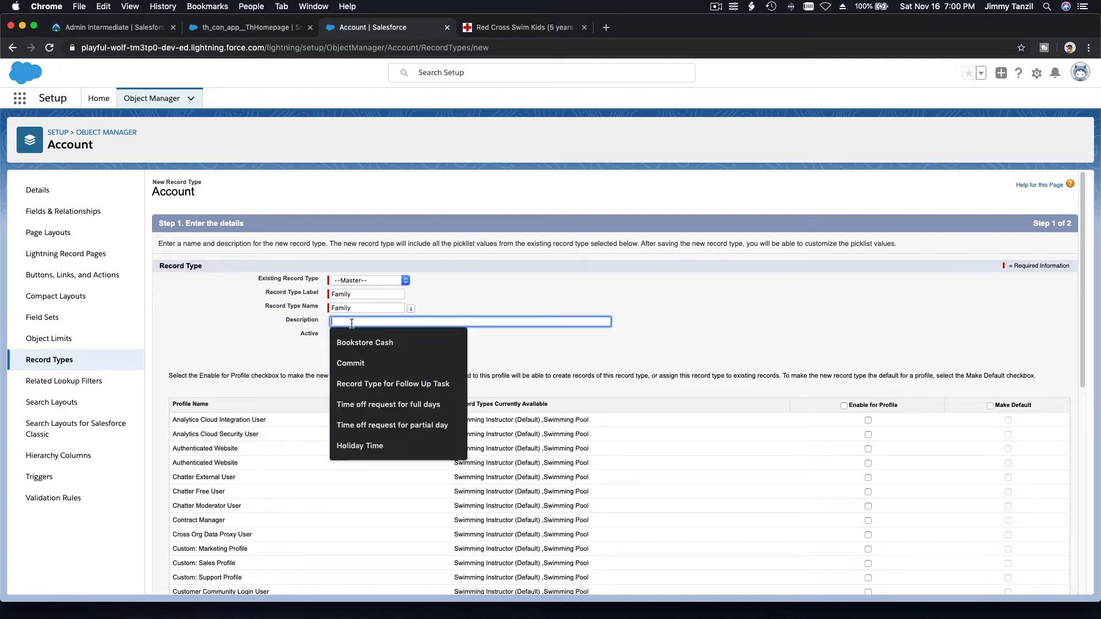
{"action": "type", "text": "The famil"}
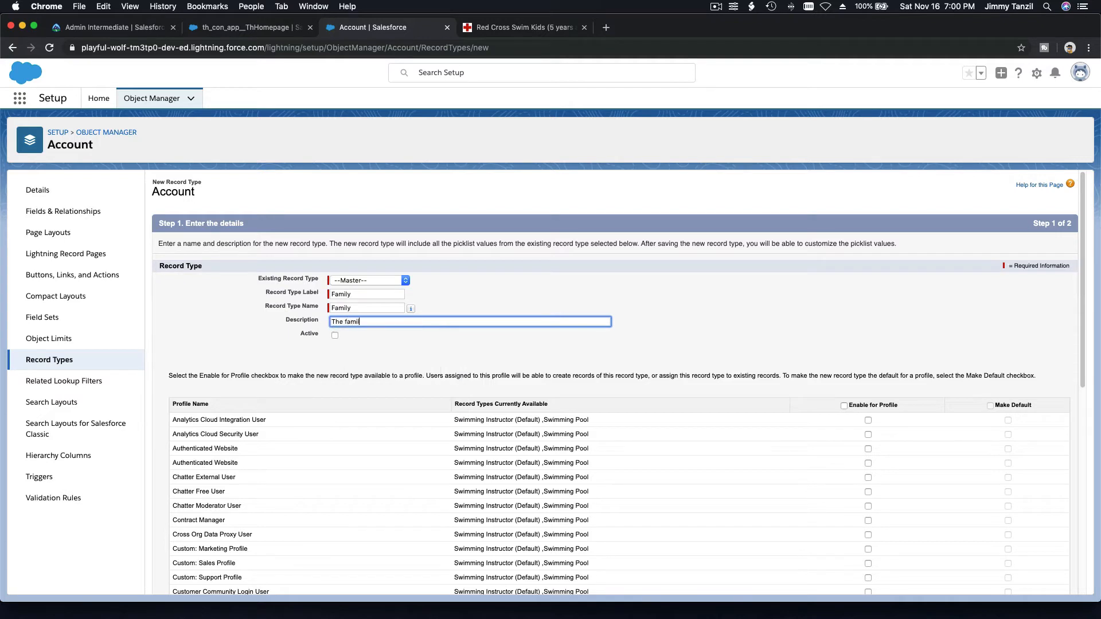
{"action": "type", "text": "y wh"}
{"action": "key", "text": "BackSpace"}
{"action": "key", "text": "BackSpace"}
{"action": "left_click", "coordinate": [332, 337]}
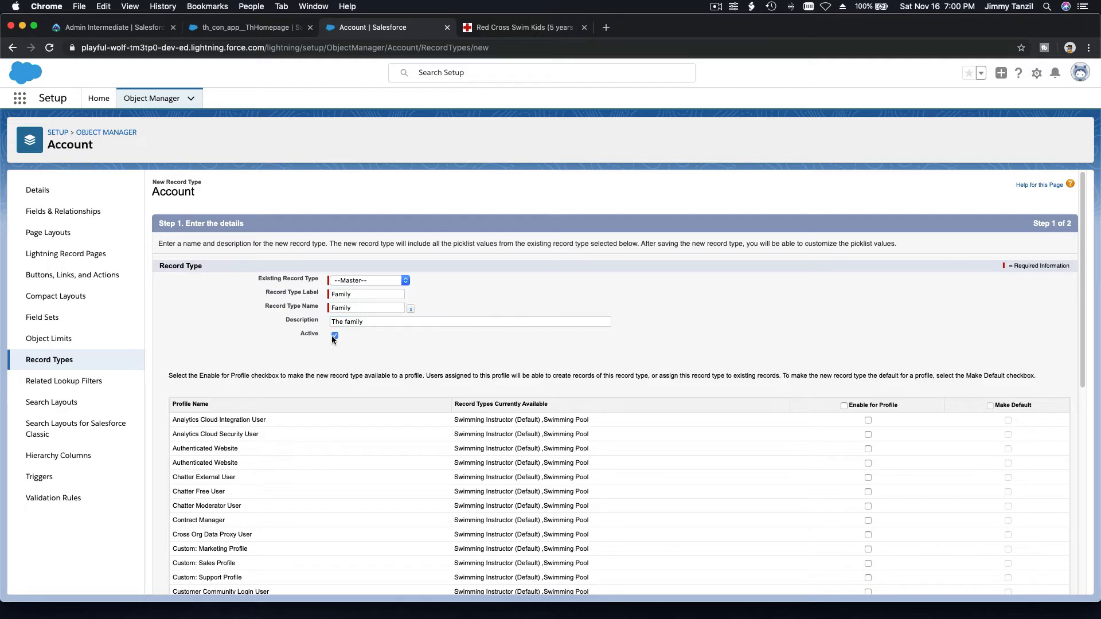
Step: Enable the Family record type for all profiles, apply Account Layout to all of them and save it
{"action": "left_click", "coordinate": [841, 405]}
{"action": "scroll", "coordinate": [840, 373], "scroll_direction": "down", "scroll_amount": 10}
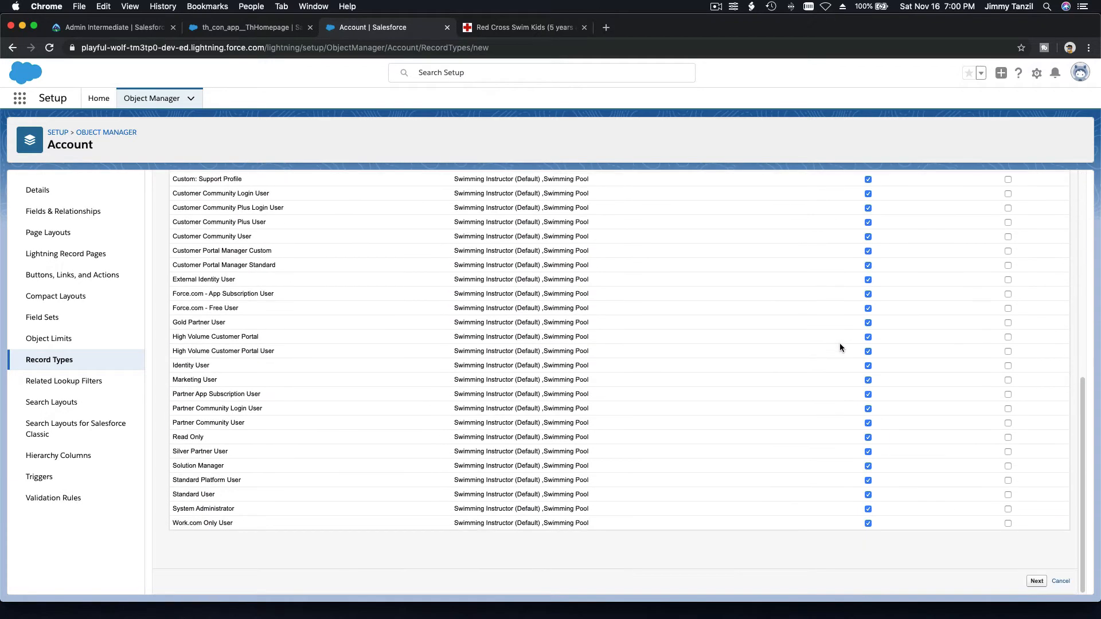
{"action": "left_click", "coordinate": [1037, 581]}
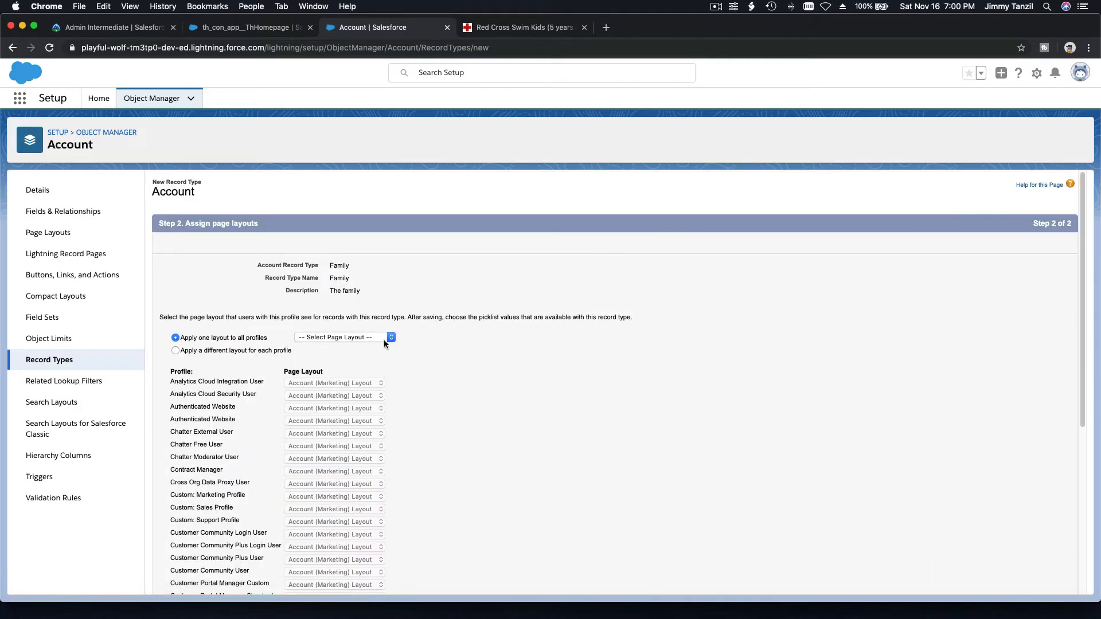
{"action": "left_click", "coordinate": [384, 338]}
{"action": "left_click", "coordinate": [377, 374]}
{"action": "scroll", "coordinate": [471, 390], "scroll_direction": "down", "scroll_amount": 5}
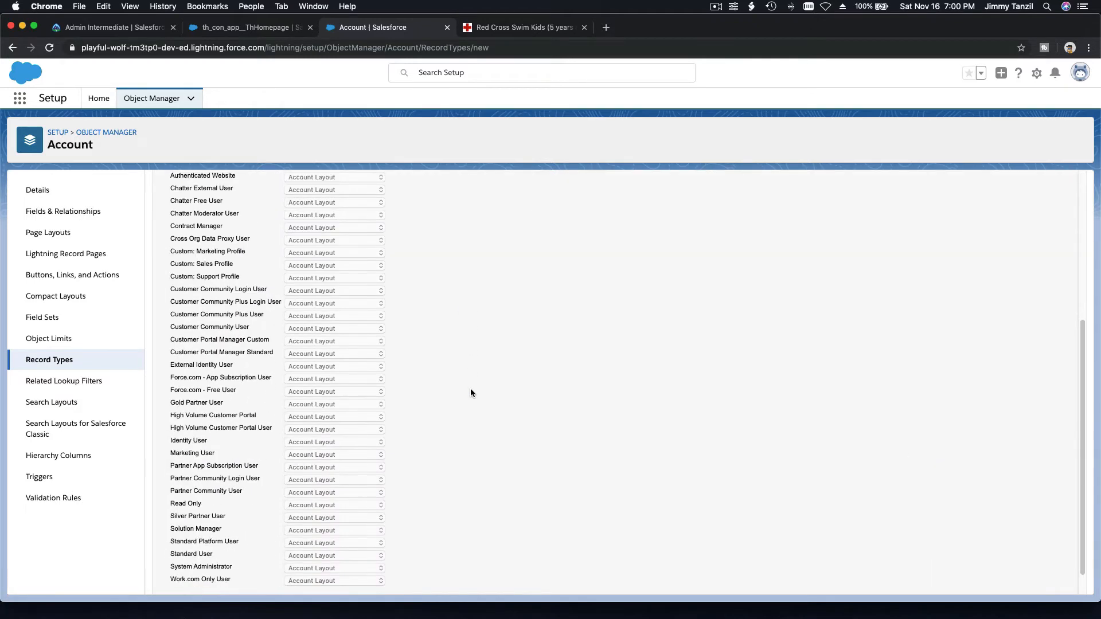
{"action": "scroll", "coordinate": [470, 393], "scroll_direction": "down", "scroll_amount": 2}
{"action": "left_click", "coordinate": [1034, 581]}
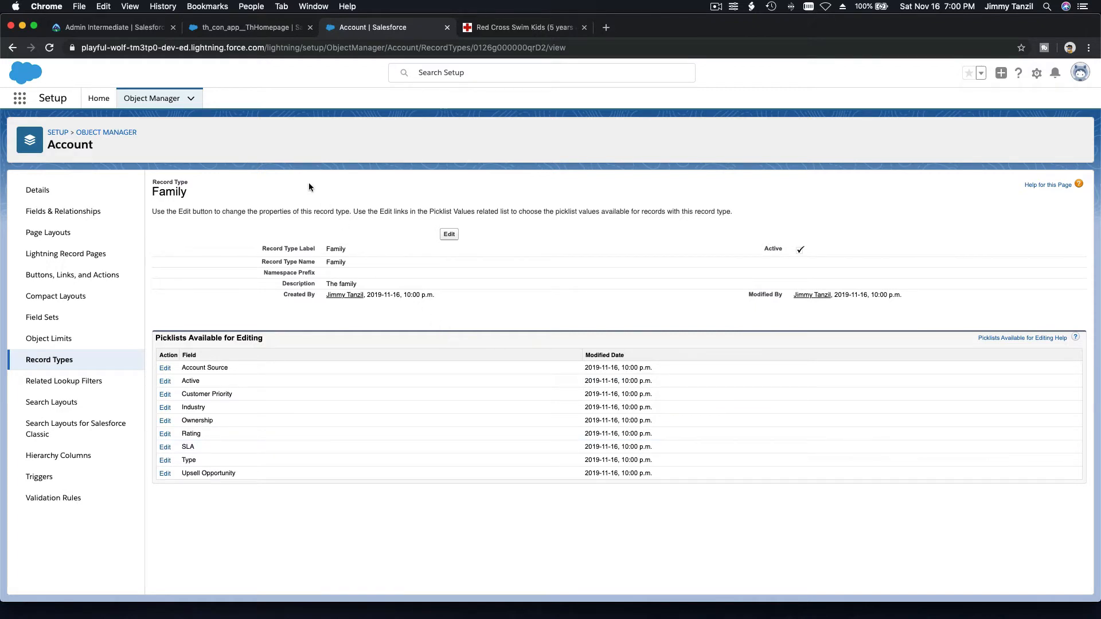
Step: Start a new record type on the Contact object
{"action": "left_click", "coordinate": [153, 100]}
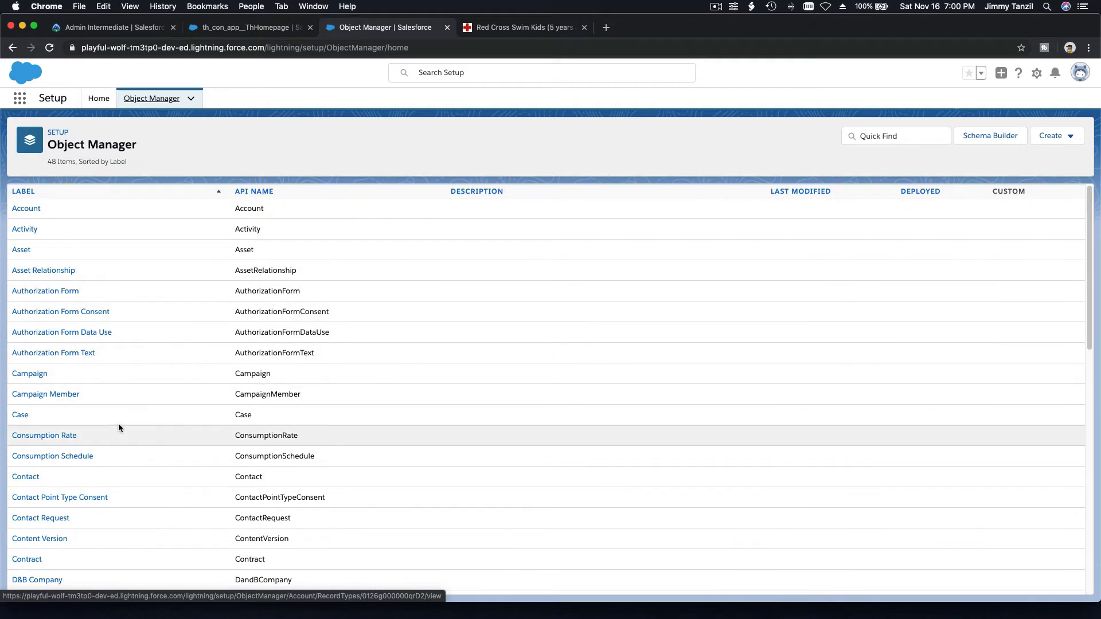
{"action": "scroll", "coordinate": [118, 427], "scroll_direction": "down", "scroll_amount": 1}
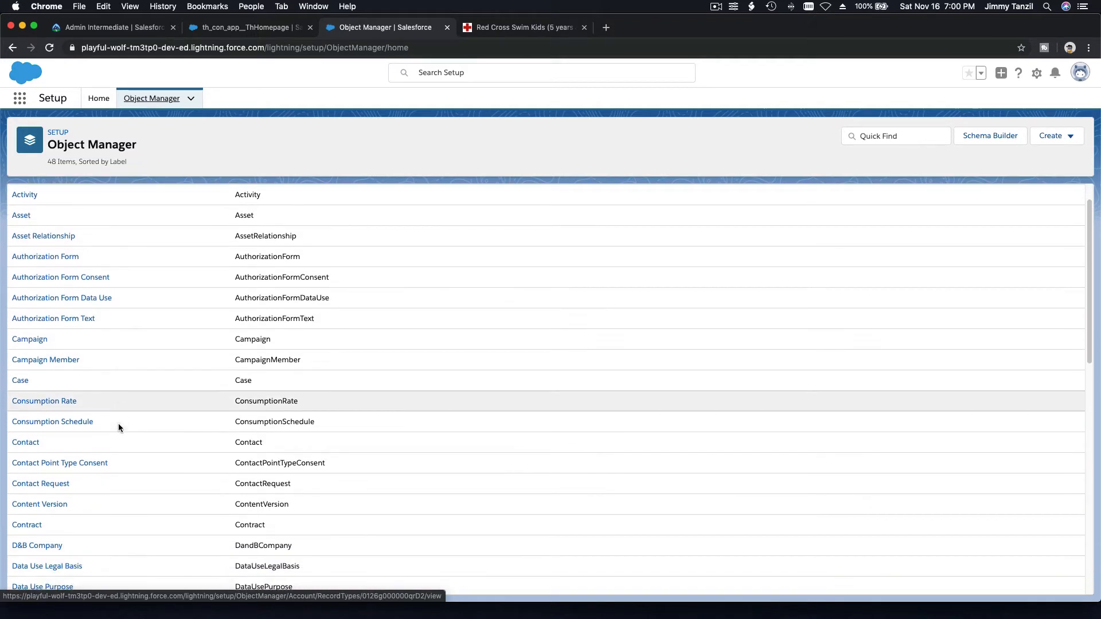
{"action": "left_click", "coordinate": [26, 442]}
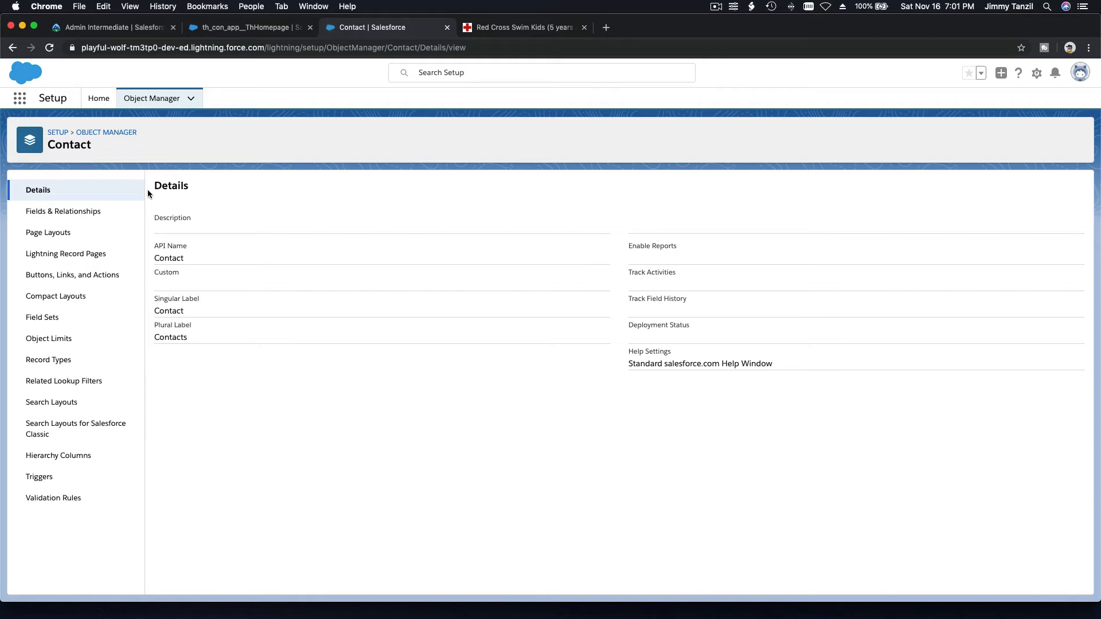
{"action": "left_click", "coordinate": [64, 360]}
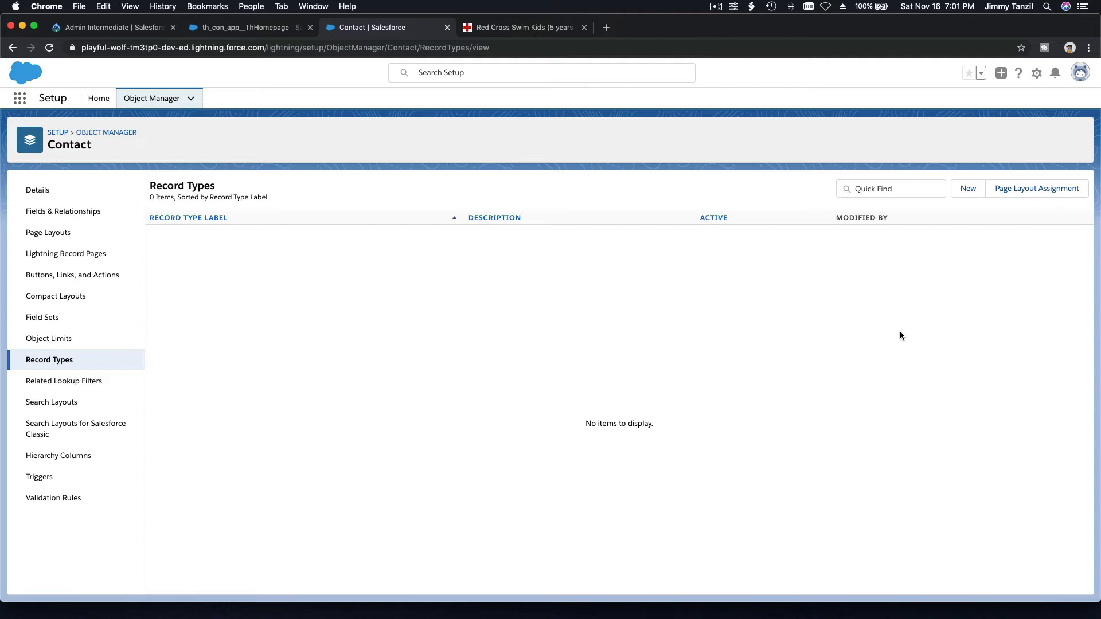
{"action": "left_click", "coordinate": [976, 191]}
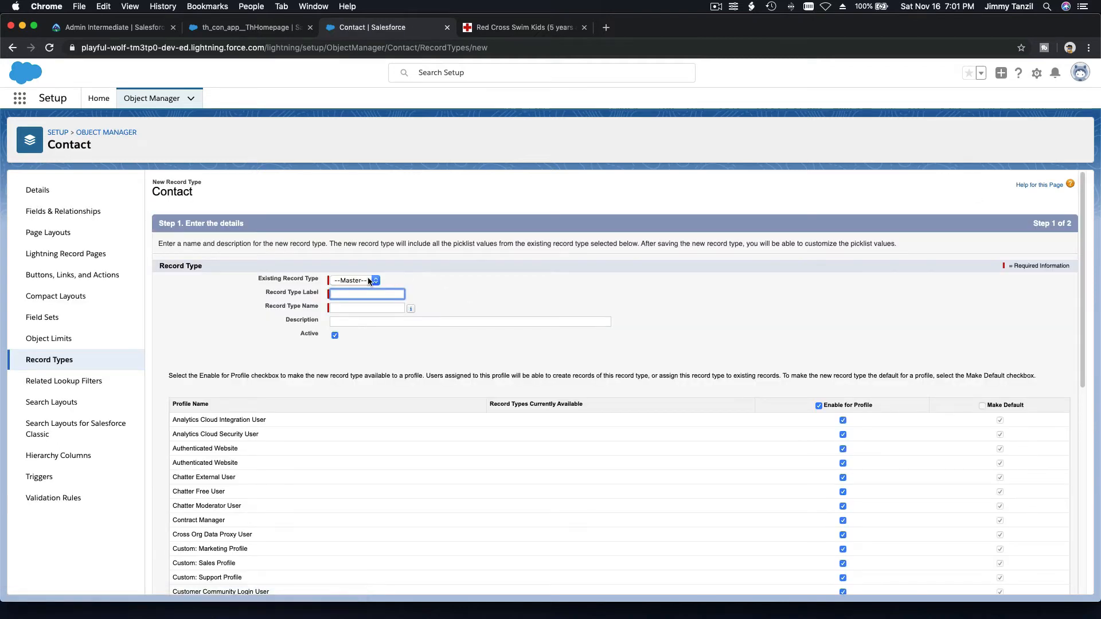
Step: Label the new Contact record type "Swimming Instructor", describe it as "The Swimming Instructor" and proceed to its page layout assignment
{"action": "type", "text": "Sw"}
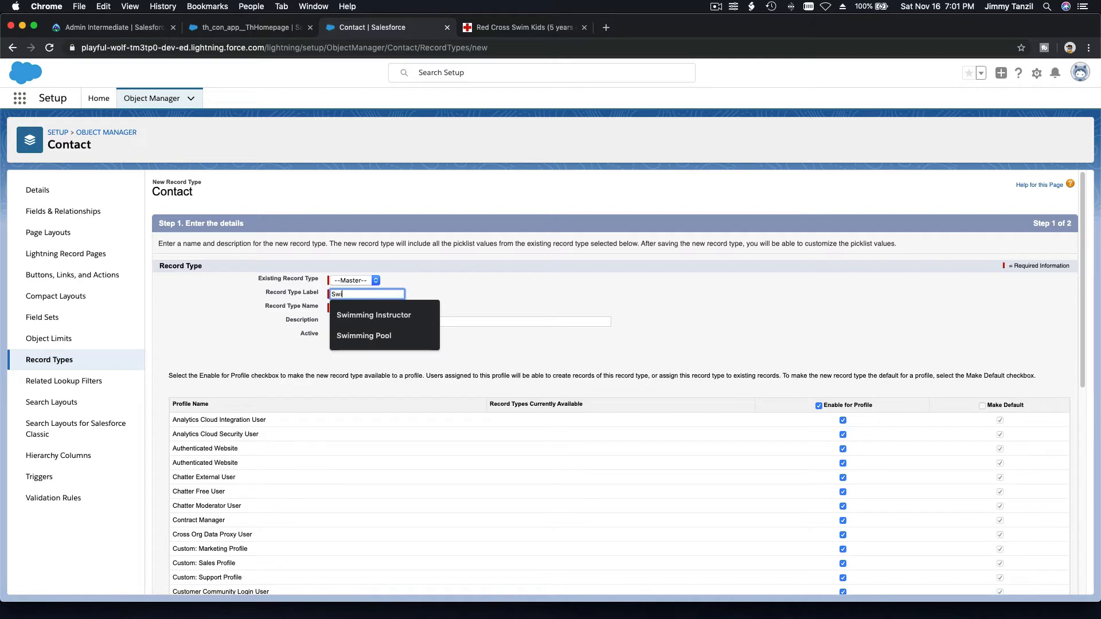
{"action": "type", "text": "imming Instructor"}
{"action": "left_click", "coordinate": [374, 315]}
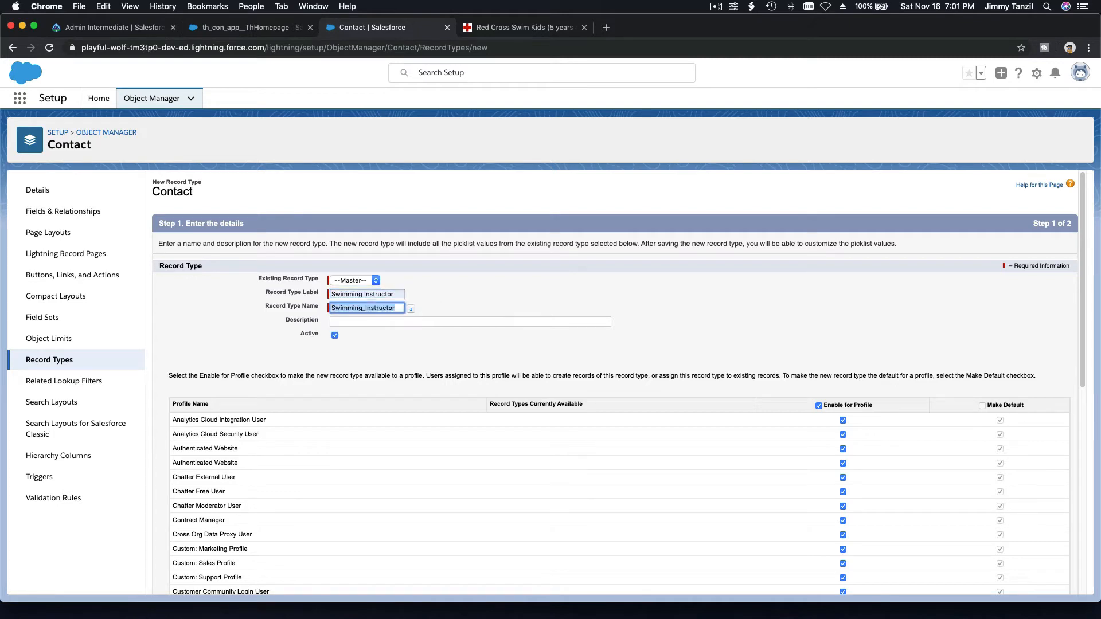
{"action": "left_click", "coordinate": [372, 321]}
{"action": "type", "text": "The family"}
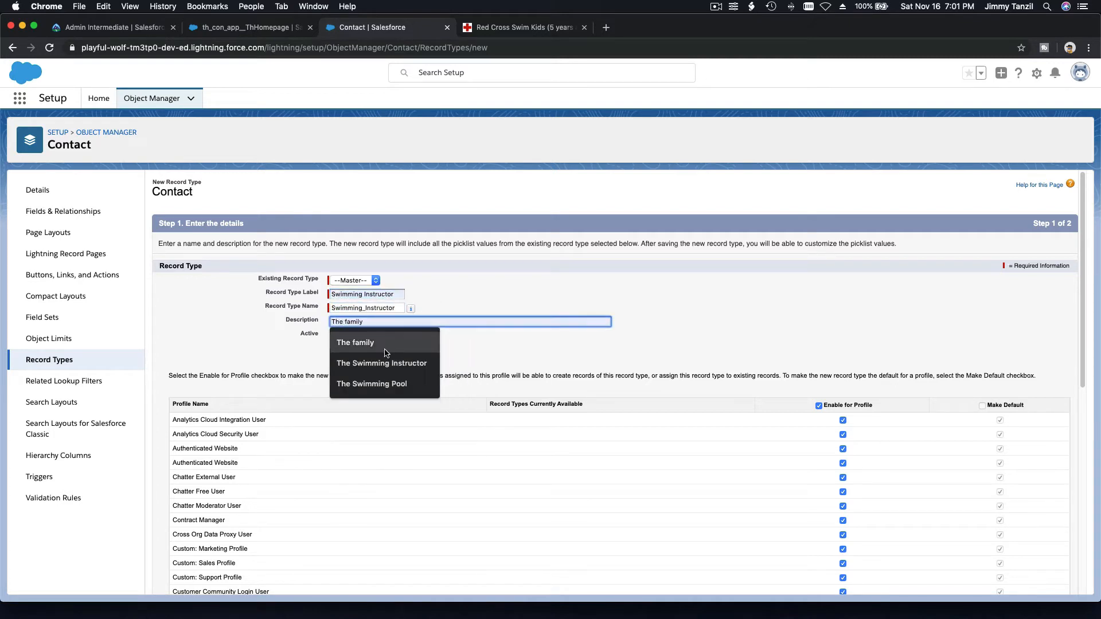
{"action": "left_click", "coordinate": [378, 368]}
{"action": "scroll", "coordinate": [878, 365], "scroll_direction": "down", "scroll_amount": 7}
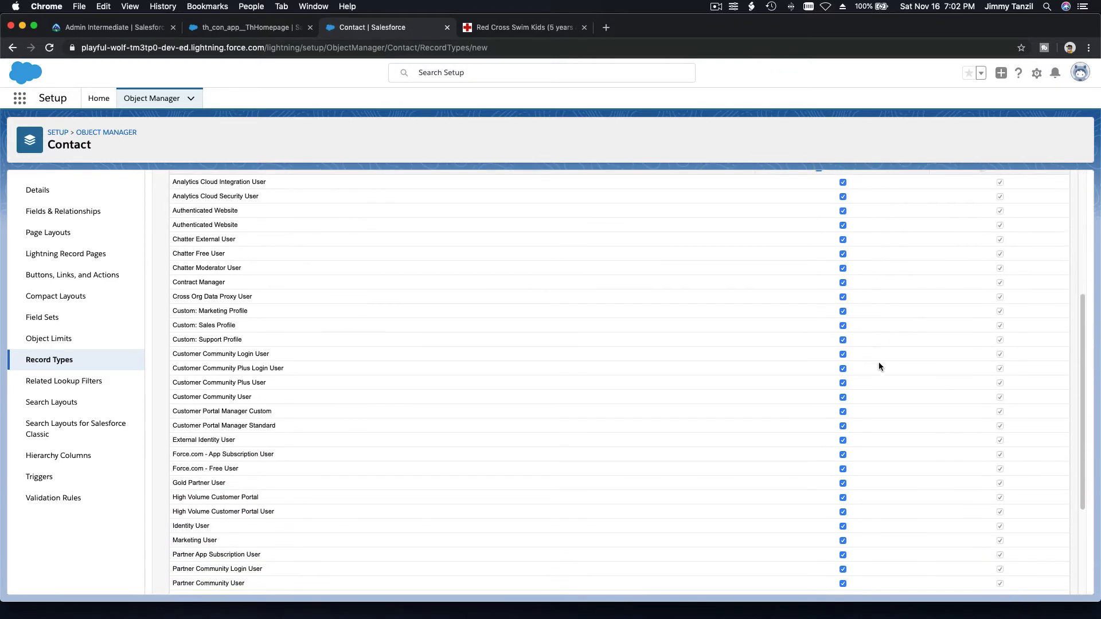
{"action": "left_click", "coordinate": [1038, 582]}
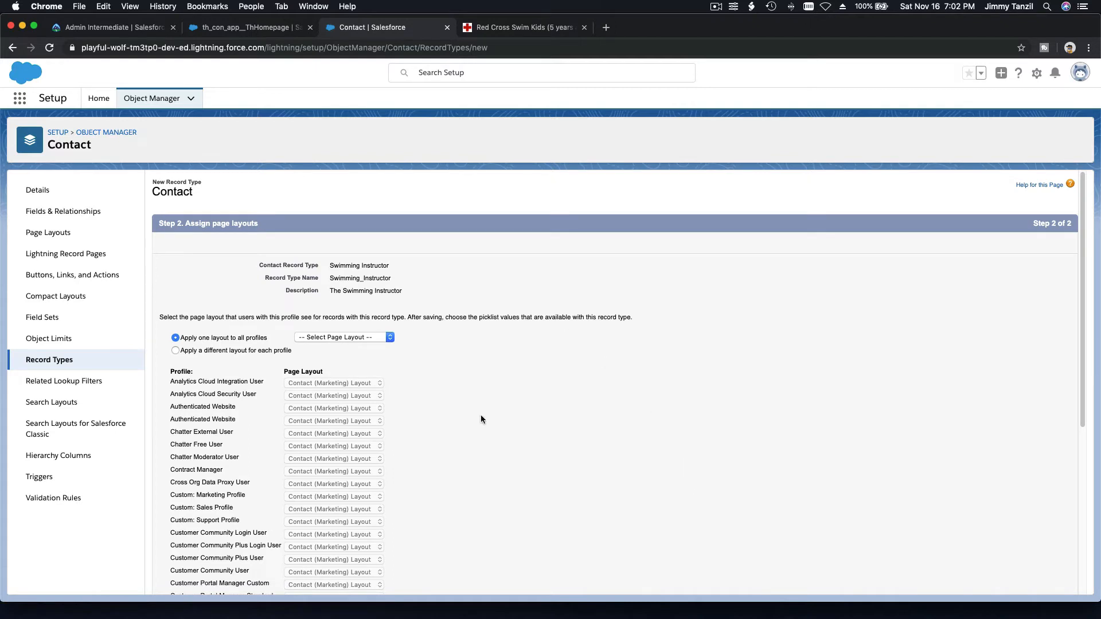
Step: Review the page layout assigned to each profile for the Swimming Instructor contact record type
{"action": "scroll", "coordinate": [405, 395], "scroll_direction": "down", "scroll_amount": 5}
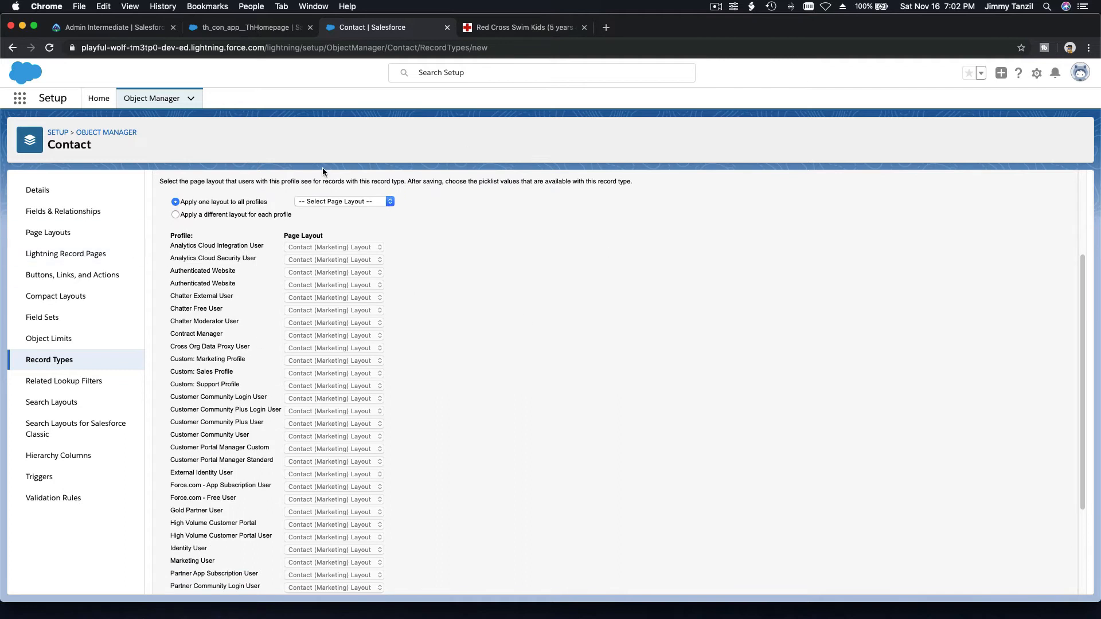
{"action": "scroll", "coordinate": [469, 334], "scroll_direction": "down", "scroll_amount": 3}
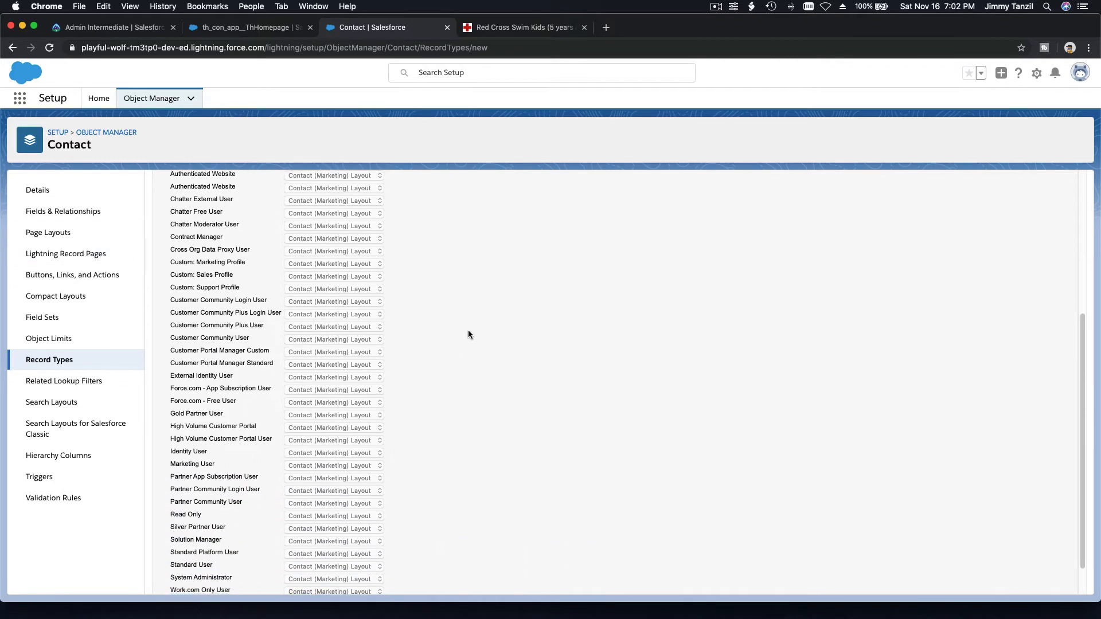
{"action": "scroll", "coordinate": [469, 334], "scroll_direction": "down", "scroll_amount": 2}
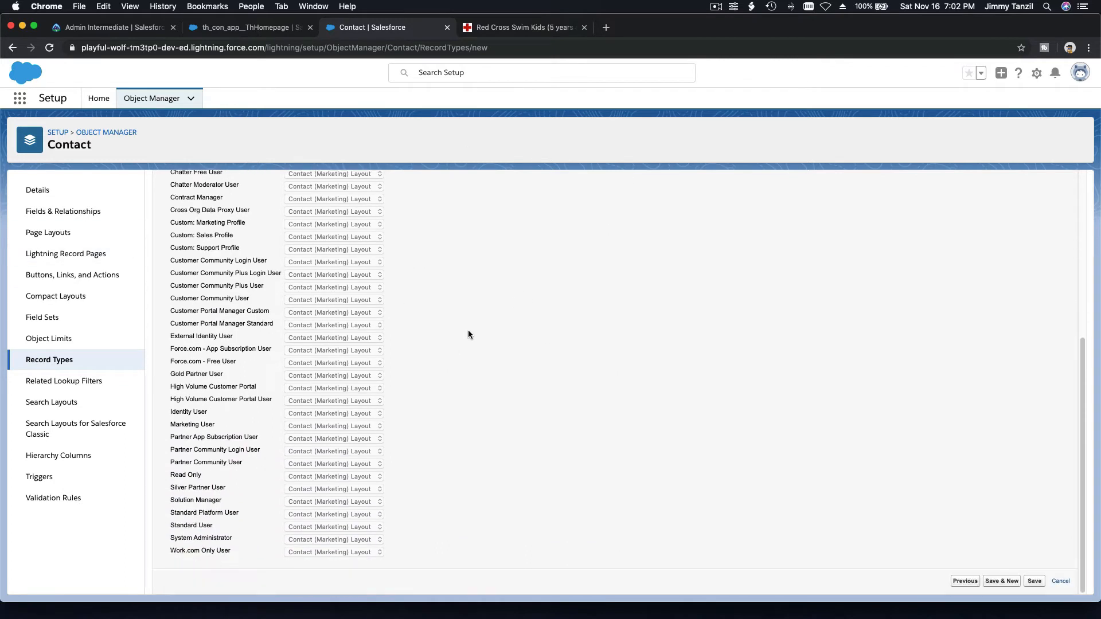
{"action": "scroll", "coordinate": [468, 333], "scroll_direction": "up", "scroll_amount": 10}
{"action": "scroll", "coordinate": [462, 395], "scroll_direction": "down", "scroll_amount": 10}
{"action": "scroll", "coordinate": [462, 396], "scroll_direction": "up", "scroll_amount": 10}
{"action": "scroll", "coordinate": [462, 396], "scroll_direction": "down", "scroll_amount": 10}
{"action": "scroll", "coordinate": [440, 308], "scroll_direction": "up", "scroll_amount": 10}
{"action": "scroll", "coordinate": [441, 315], "scroll_direction": "down", "scroll_amount": 3}
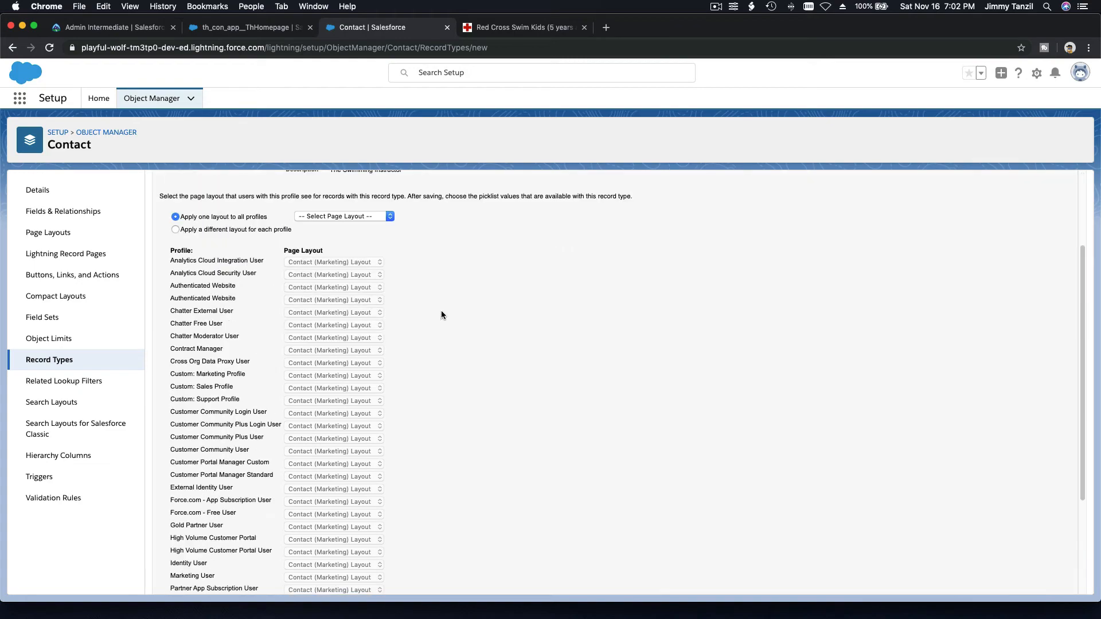
{"action": "scroll", "coordinate": [442, 315], "scroll_direction": "down", "scroll_amount": 10}
{"action": "scroll", "coordinate": [441, 314], "scroll_direction": "up", "scroll_amount": 10}
{"action": "scroll", "coordinate": [442, 314], "scroll_direction": "down", "scroll_amount": 10}
{"action": "scroll", "coordinate": [442, 315], "scroll_direction": "up", "scroll_amount": 8}
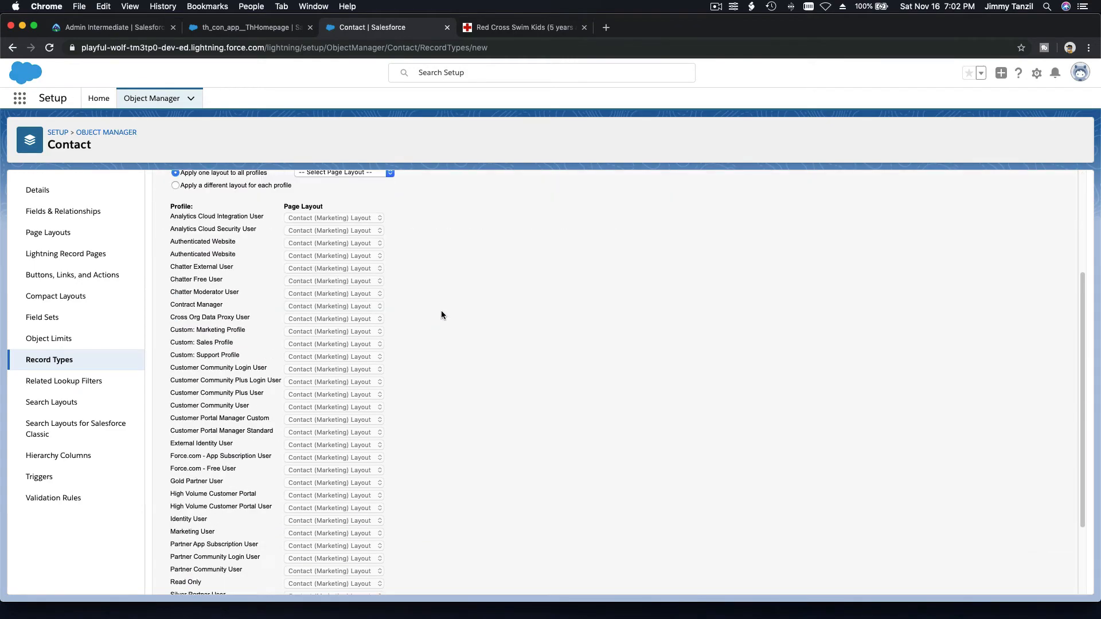
{"action": "scroll", "coordinate": [441, 314], "scroll_direction": "up", "scroll_amount": 5}
{"action": "scroll", "coordinate": [441, 315], "scroll_direction": "down", "scroll_amount": 8}
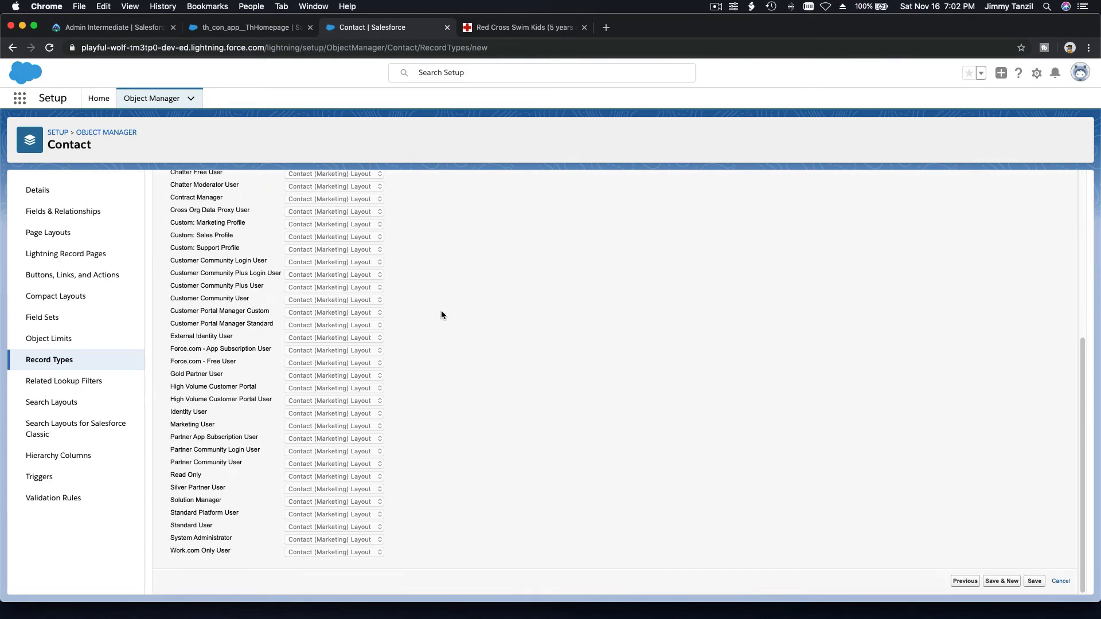
{"action": "scroll", "coordinate": [442, 311], "scroll_direction": "up", "scroll_amount": 8}
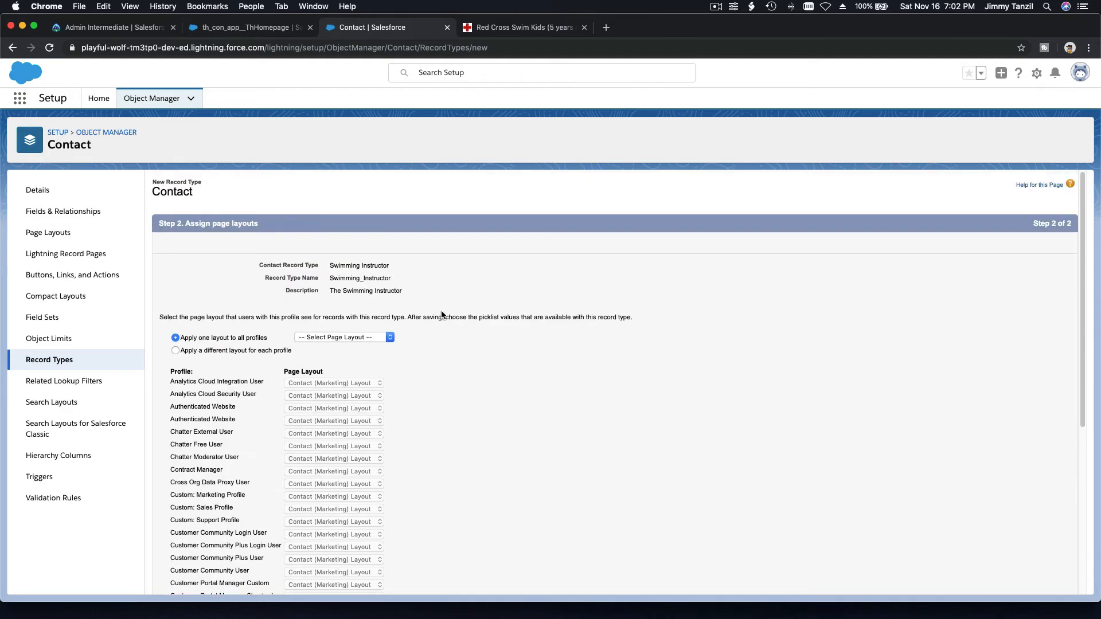
{"action": "scroll", "coordinate": [502, 466], "scroll_direction": "down", "scroll_amount": 2}
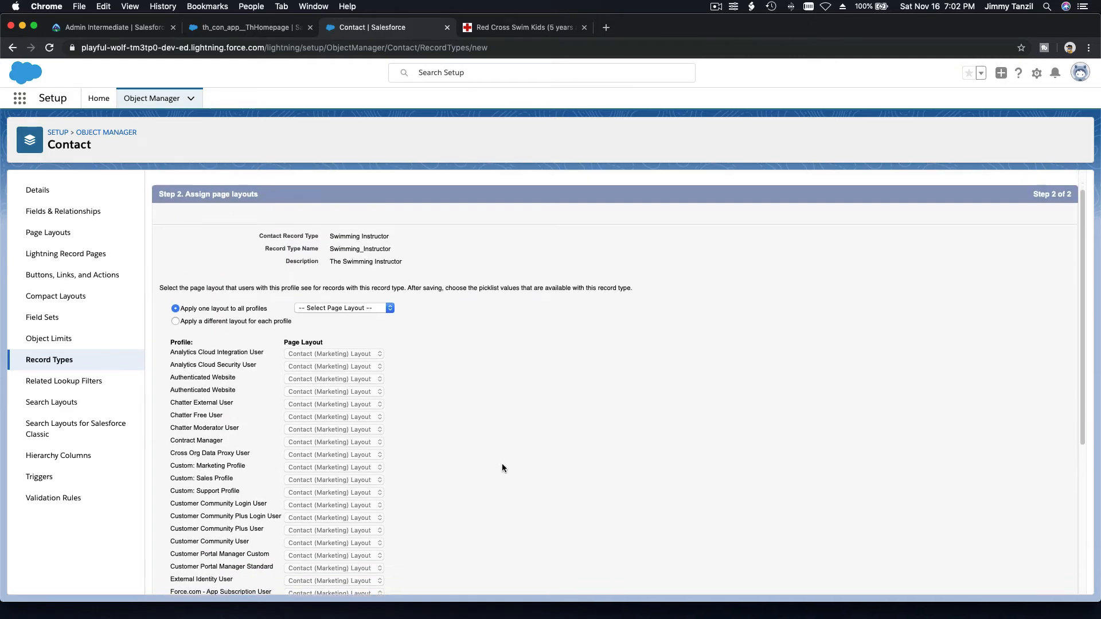
Step: Apply Contact Layout to all profiles for Swimming Instructor, saving it and starting another Contact record type
{"action": "left_click", "coordinate": [368, 291]}
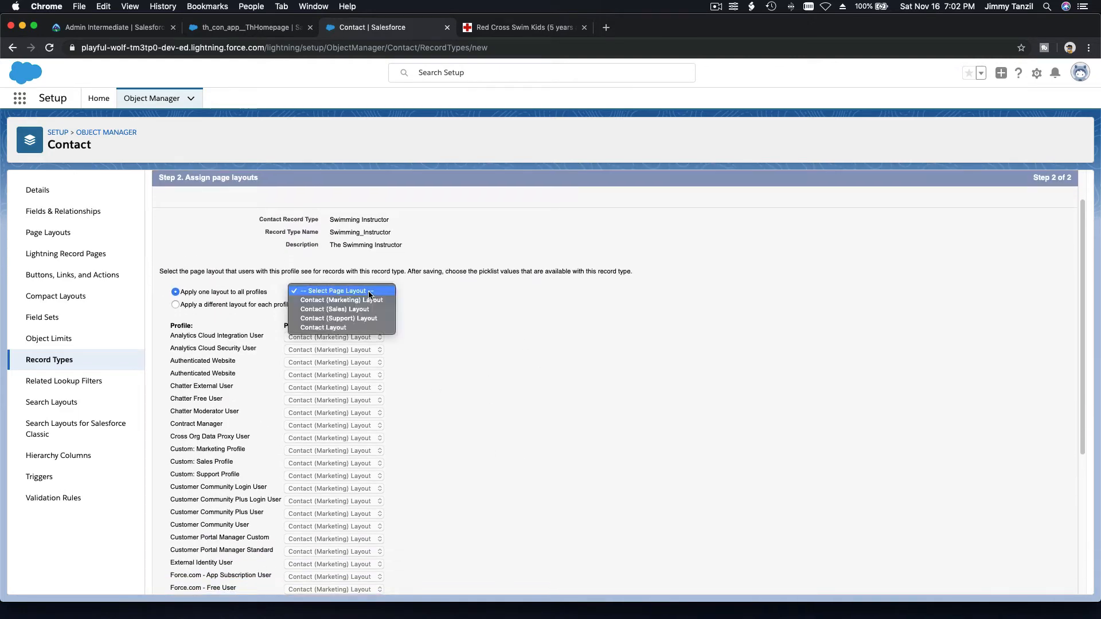
{"action": "left_click", "coordinate": [377, 329]}
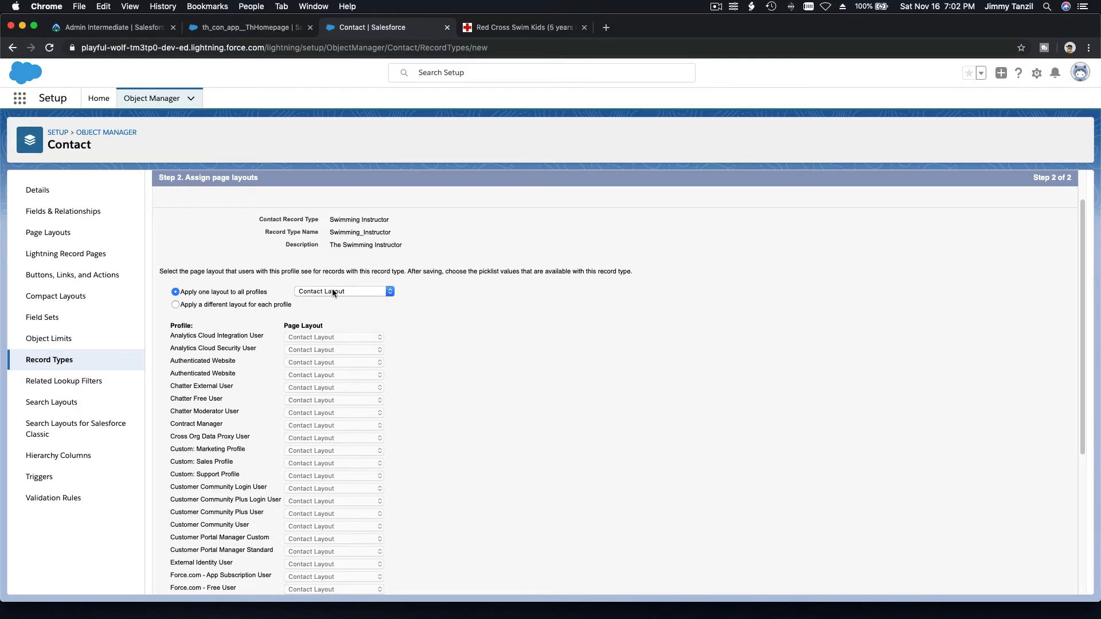
{"action": "scroll", "coordinate": [583, 350], "scroll_direction": "down", "scroll_amount": 5}
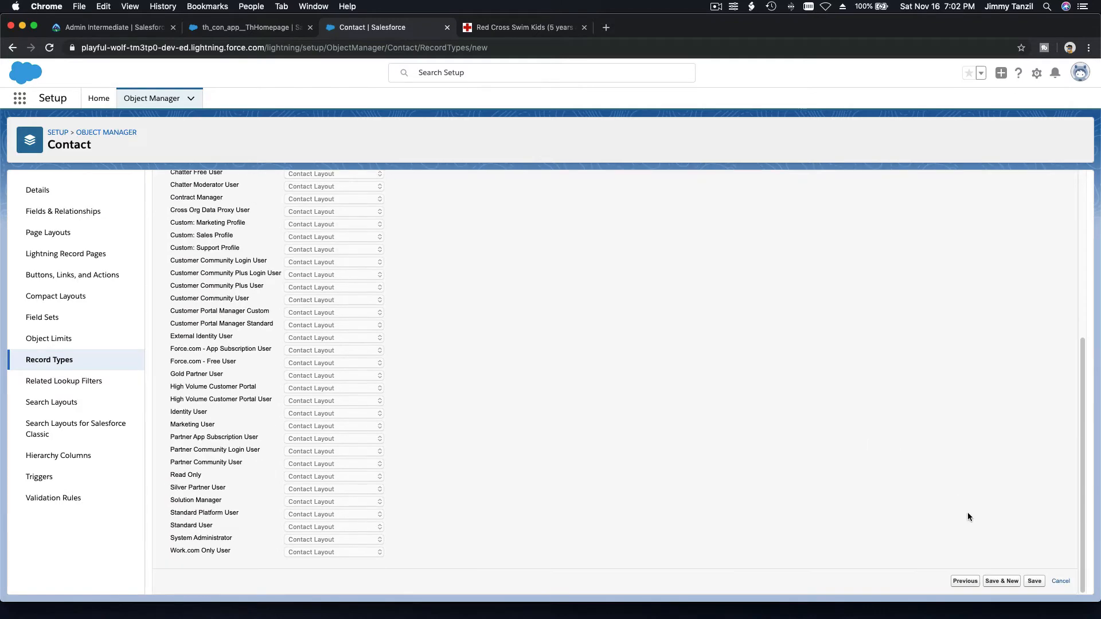
{"action": "left_click", "coordinate": [1003, 582]}
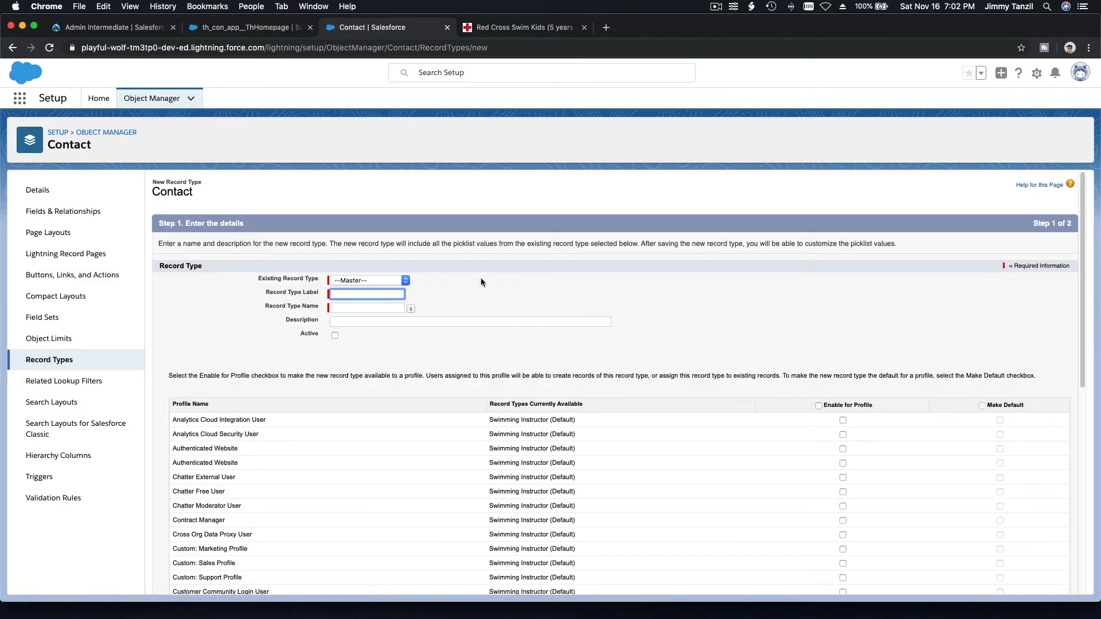
Step: Label the new Contact record type "Swimming Pool Manager", make it active and describe it as "The manager of the swimming pool"
{"action": "type", "text": "Sw"}
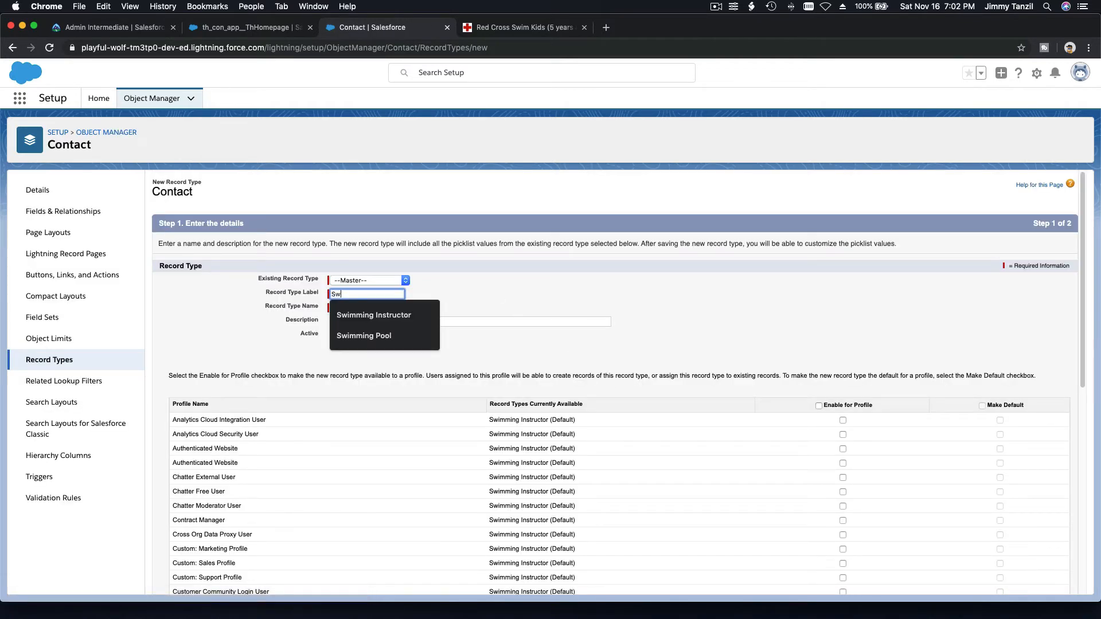
{"action": "type", "text": "imming"}
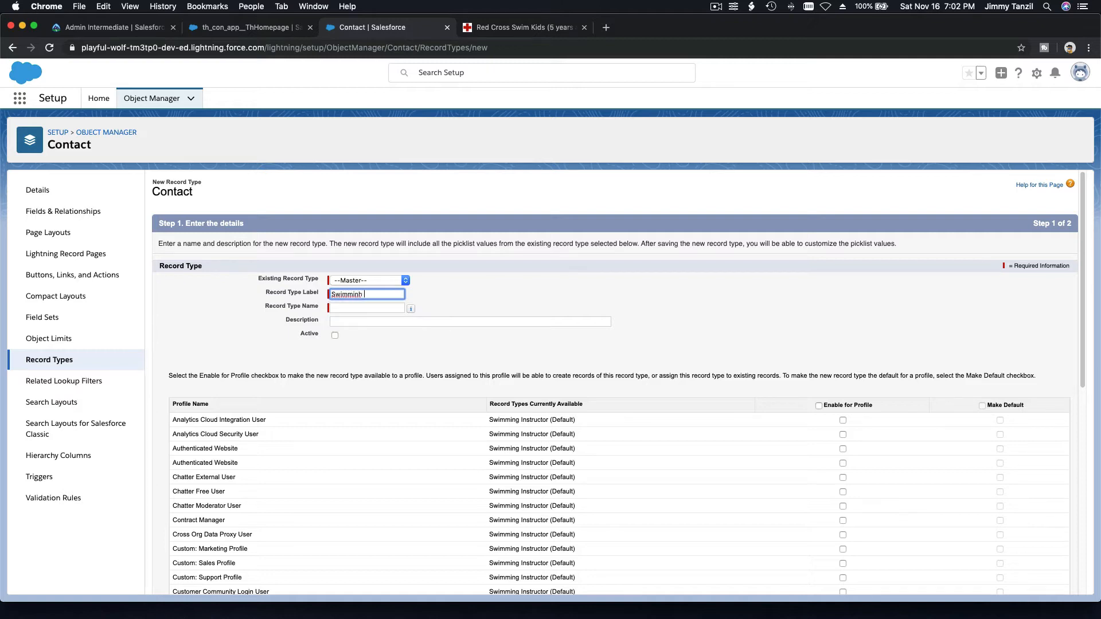
{"action": "type", "text": " Pool Manage"}
{"action": "key", "text": "Tab"}
{"action": "key", "text": "Tab"}
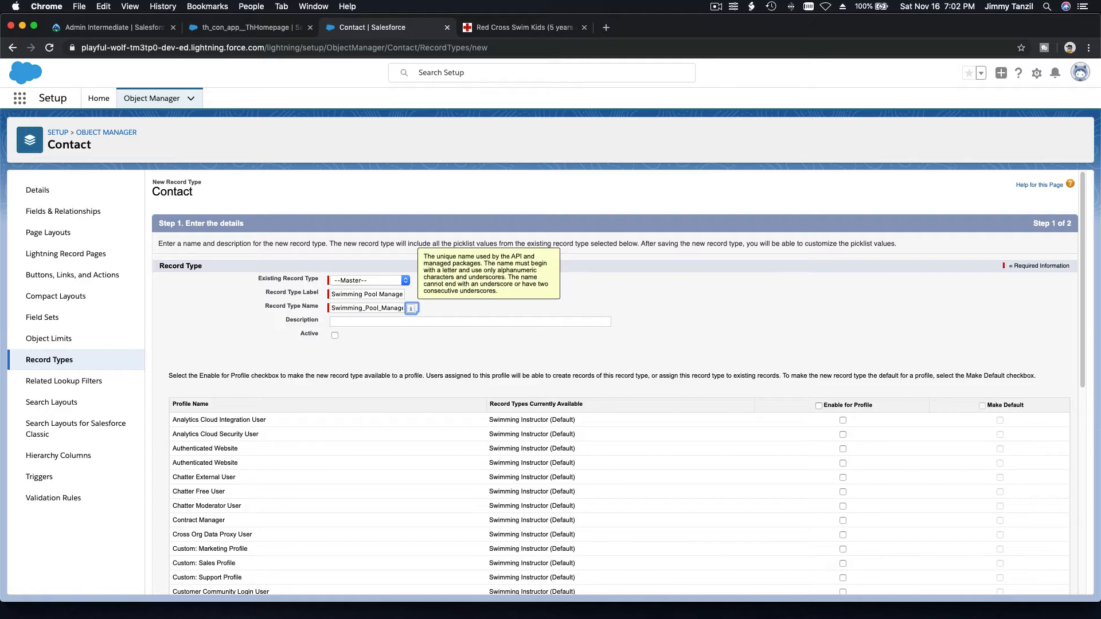
{"action": "left_click", "coordinate": [335, 336]}
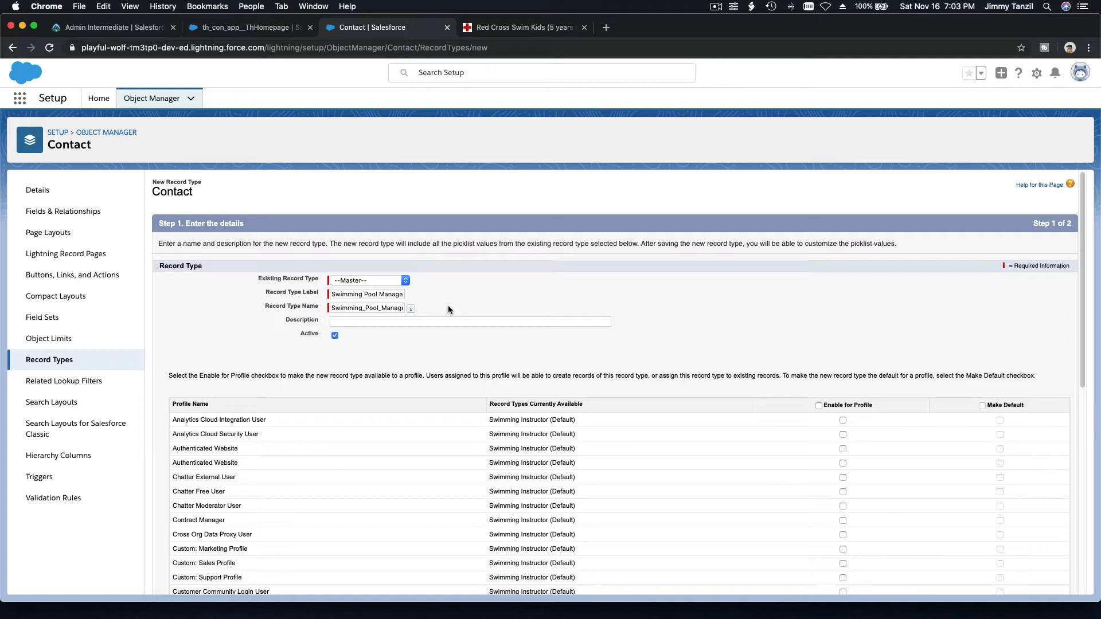
{"action": "left_click", "coordinate": [448, 321]}
{"action": "type", "text": "The man"}
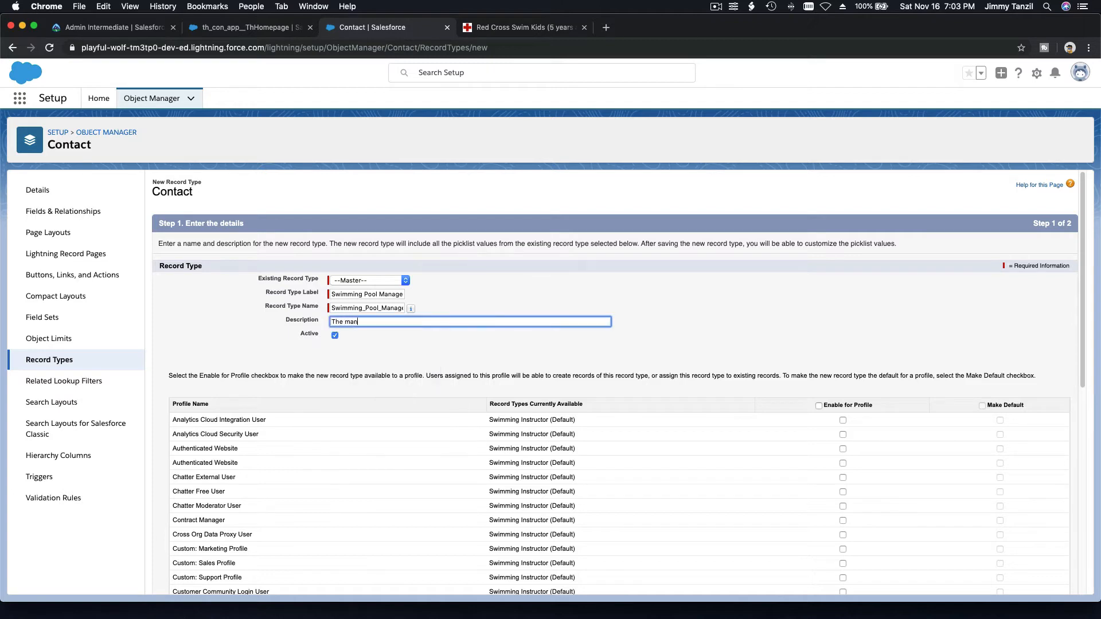
{"action": "type", "text": "ager of the swimming pool"}
Step: Enable Swimming Pool Manager for all profiles with Contact Layout applied to each, saving it and starting another record type
{"action": "left_click", "coordinate": [819, 405]}
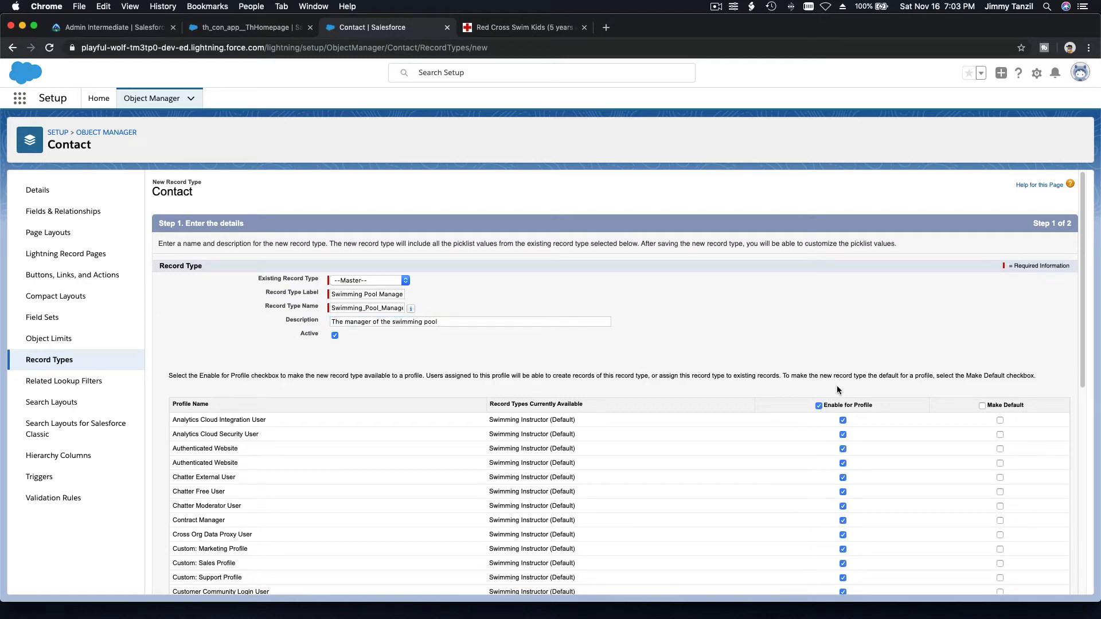
{"action": "scroll", "coordinate": [988, 547], "scroll_direction": "down", "scroll_amount": 7}
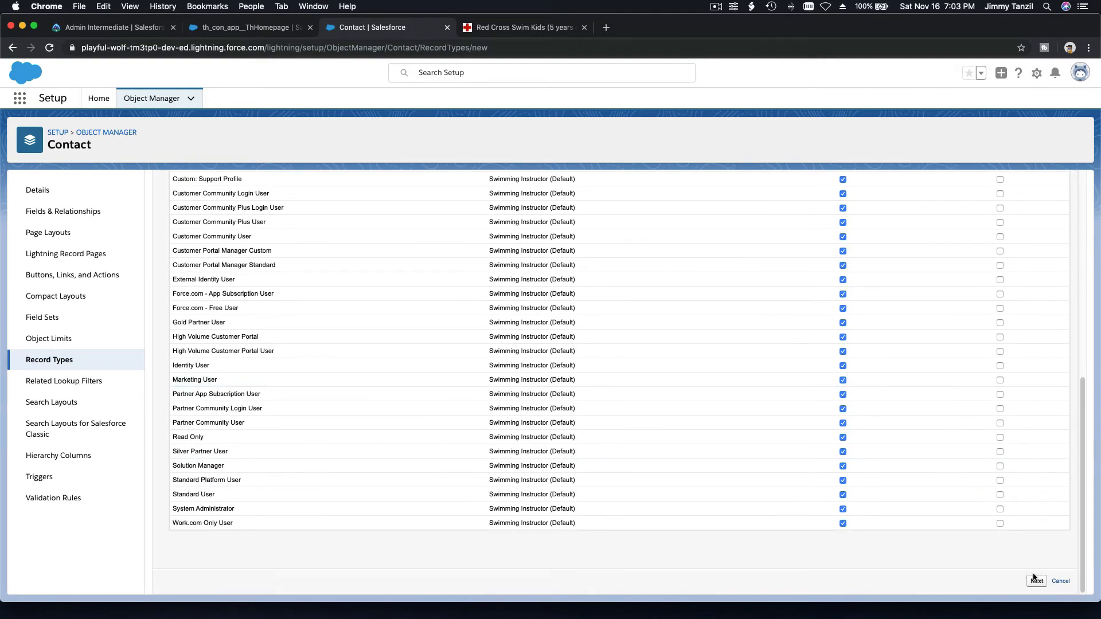
{"action": "left_click", "coordinate": [1036, 580]}
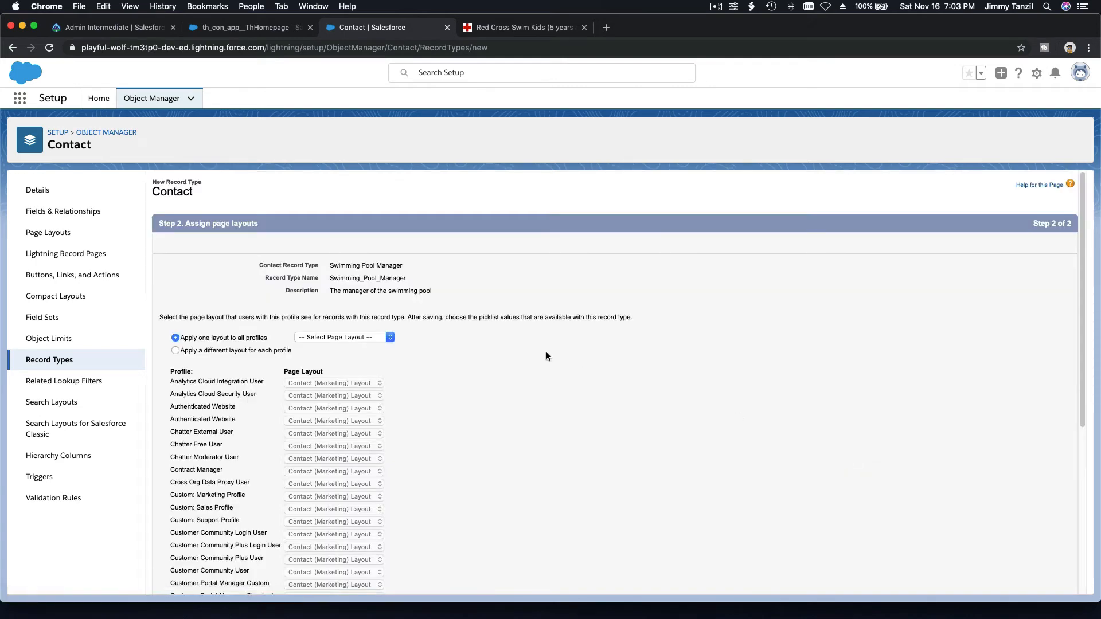
{"action": "left_click", "coordinate": [362, 338]}
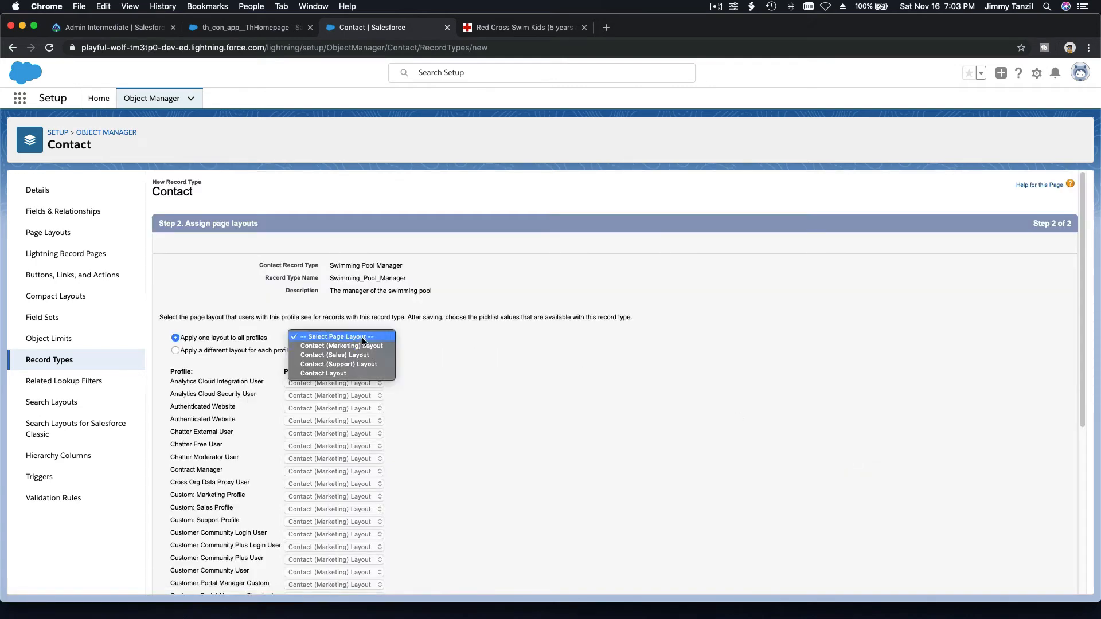
{"action": "left_click", "coordinate": [360, 372]}
{"action": "scroll", "coordinate": [538, 404], "scroll_direction": "down", "scroll_amount": 5}
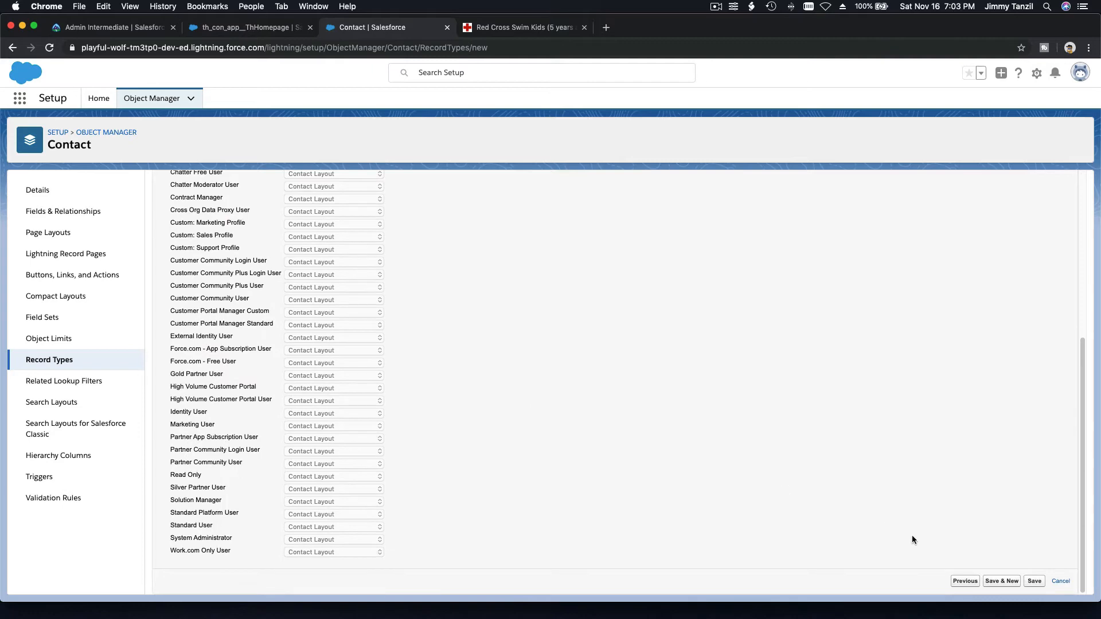
{"action": "left_click", "coordinate": [1010, 582]}
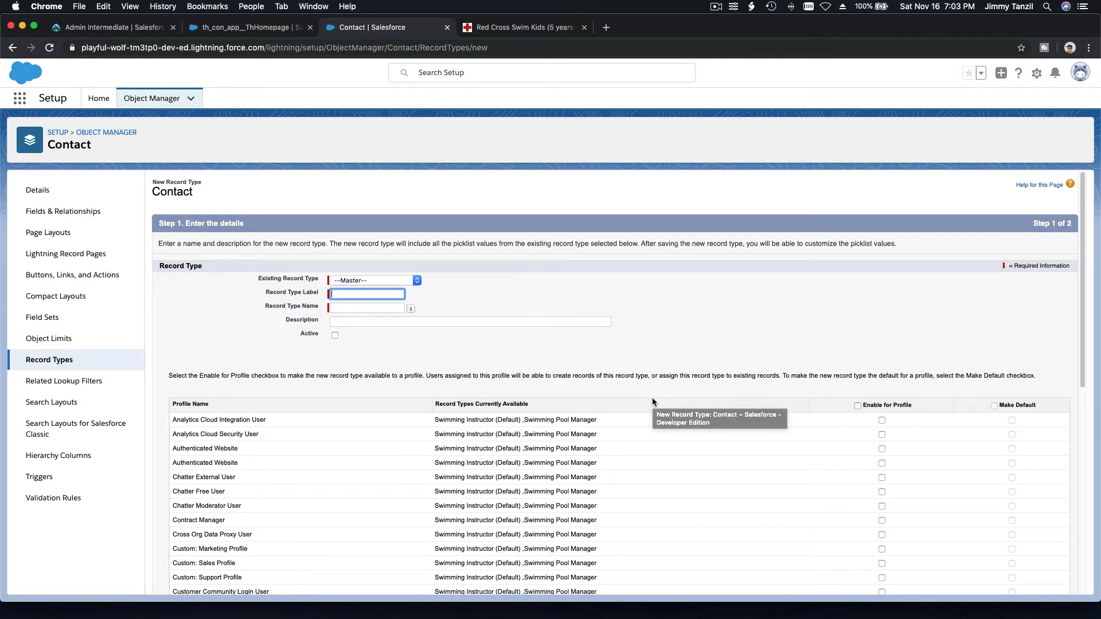
Step: Label the new Contact record type "Parent", make it active and describe it as "The parent of the student"
{"action": "type", "text": "Pa"}
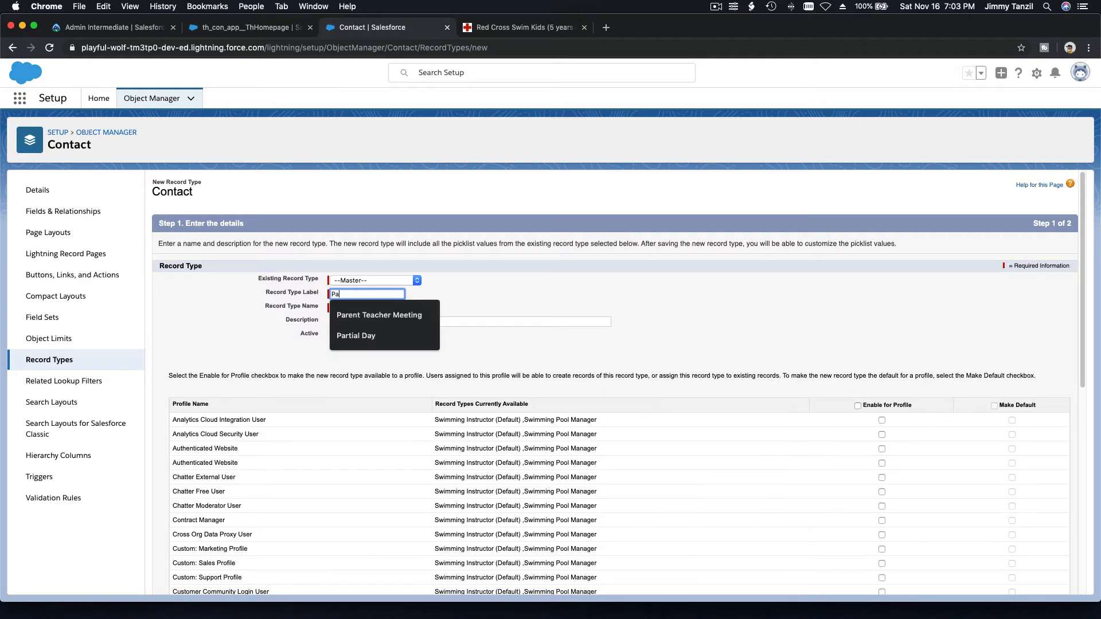
{"action": "type", "text": "rent"}
{"action": "key", "text": "Tab"}
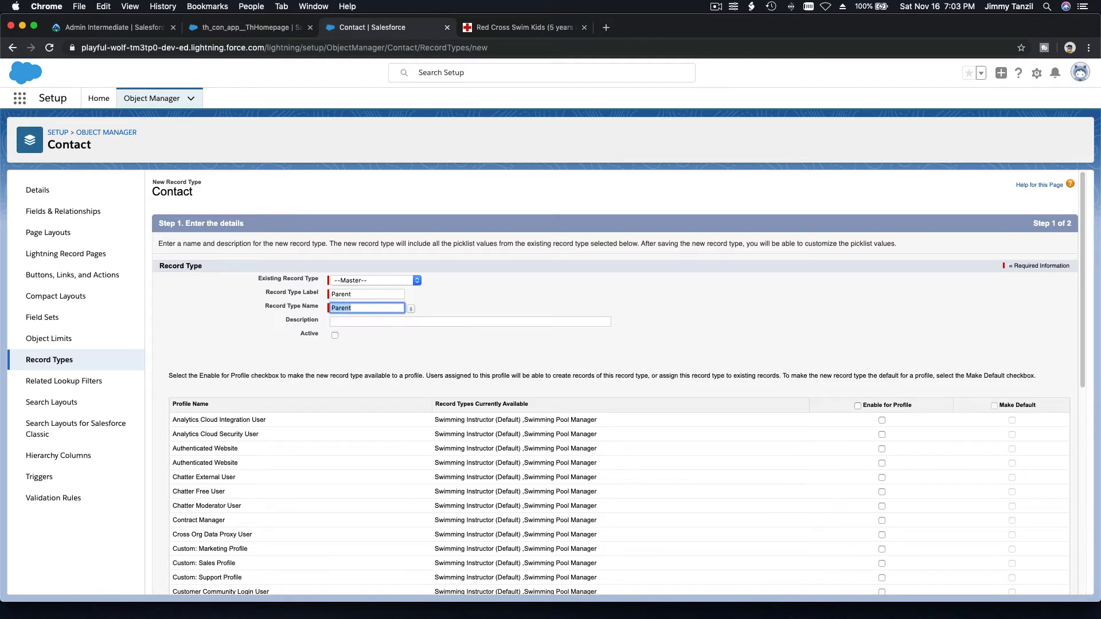
{"action": "left_click", "coordinate": [336, 336]}
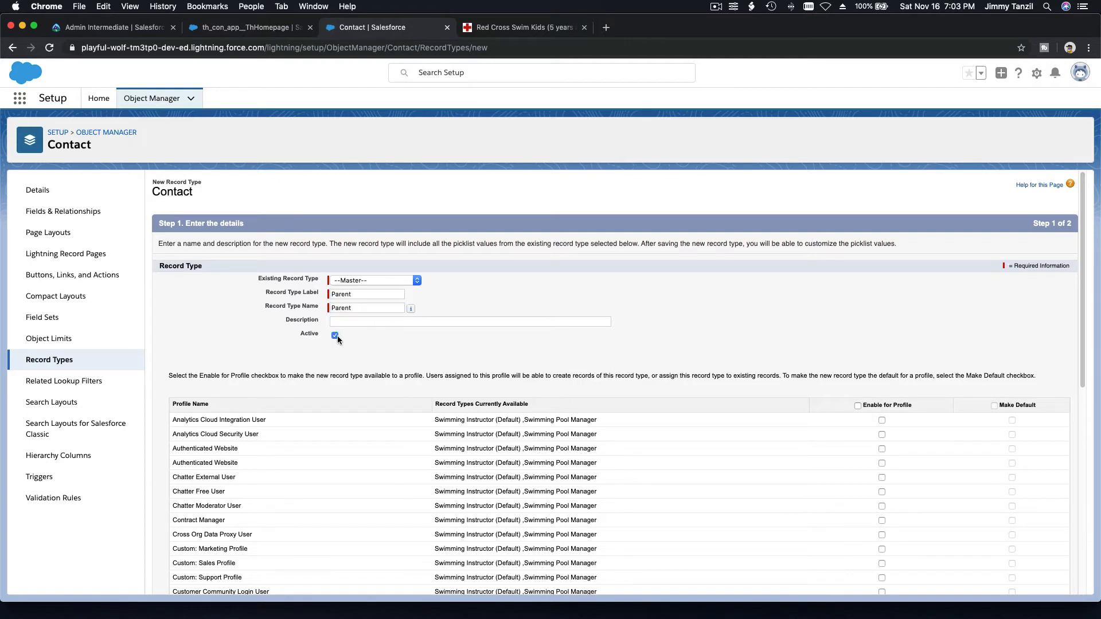
{"action": "left_click", "coordinate": [356, 322]}
{"action": "type", "text": "The pa"}
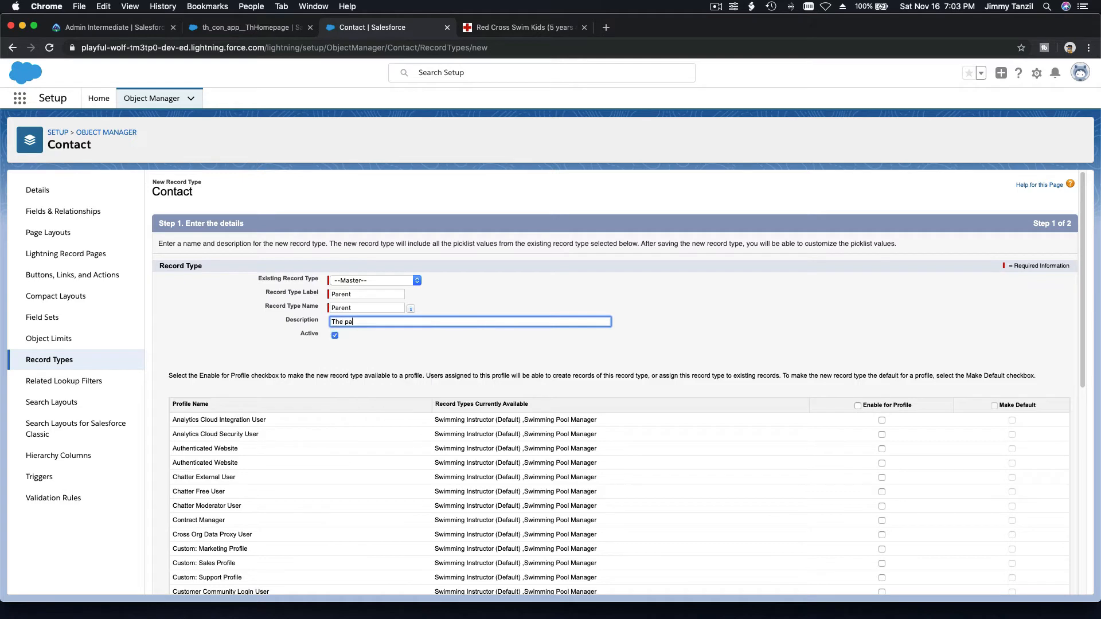
{"action": "type", "text": "rent of the student"}
{"action": "left_click", "coordinate": [384, 338]}
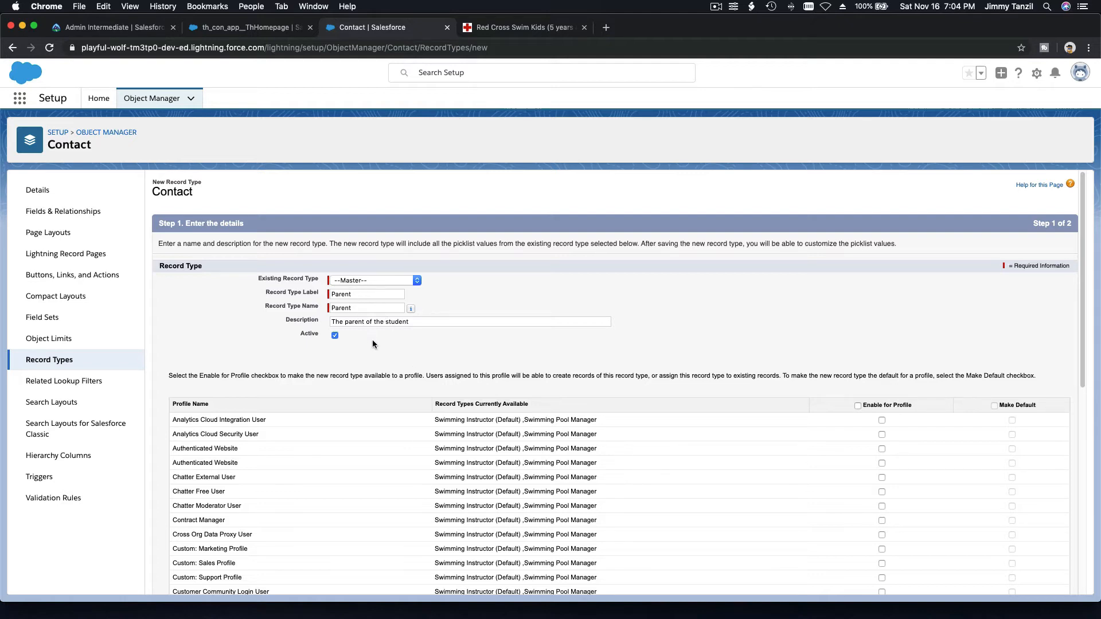
Step: Enable Parent for all profiles and extend its description to "The parent of the student taking the swimming lesson", continuing to page layout assignment
{"action": "left_click", "coordinate": [858, 406]}
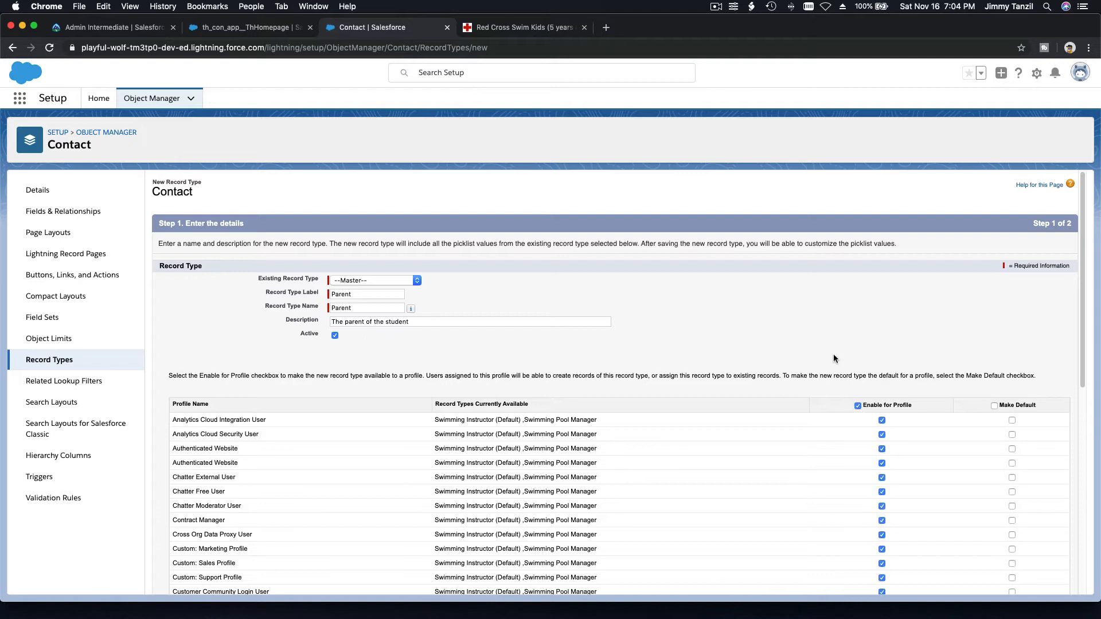
{"action": "left_click", "coordinate": [424, 322]}
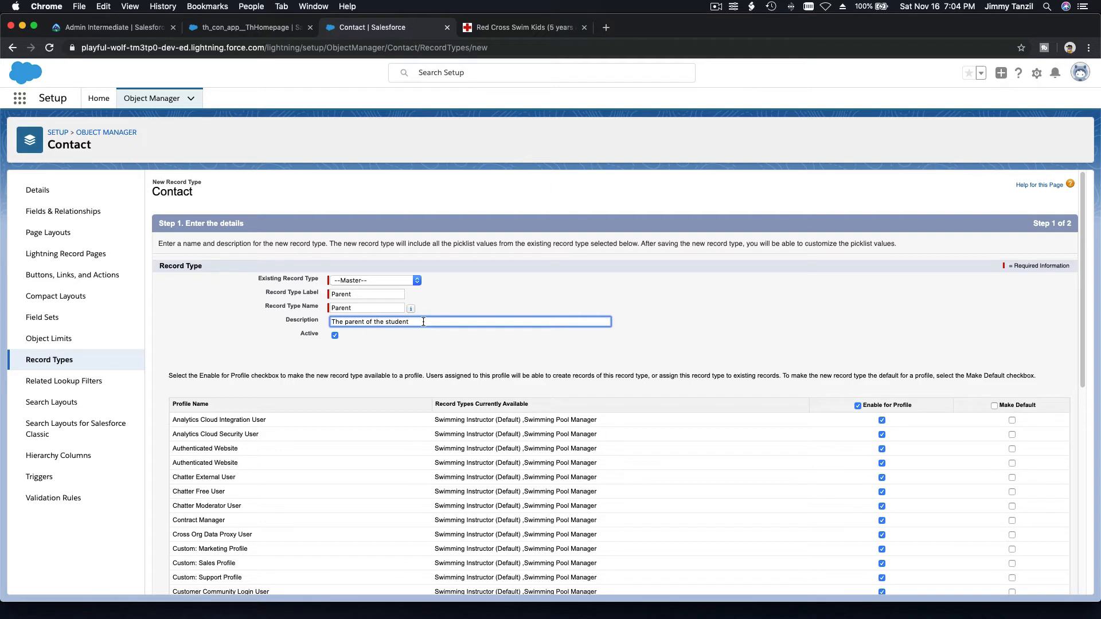
{"action": "type", "text": "taking the swimming lesson"}
{"action": "left_click", "coordinate": [549, 312]}
{"action": "scroll", "coordinate": [704, 308], "scroll_direction": "down", "scroll_amount": 7}
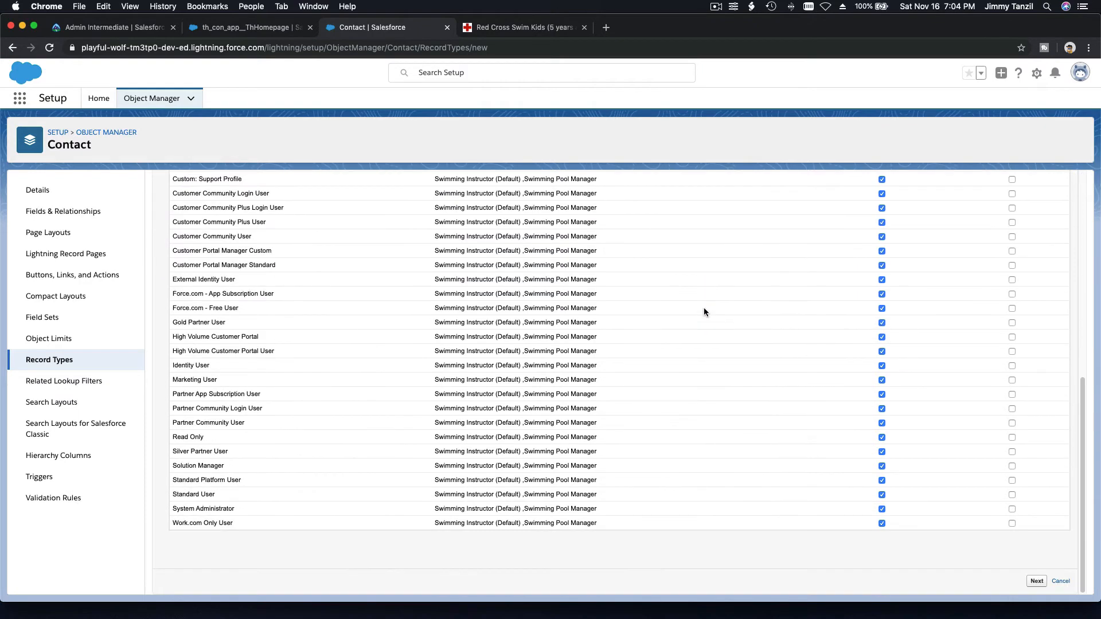
{"action": "left_click", "coordinate": [1037, 581]}
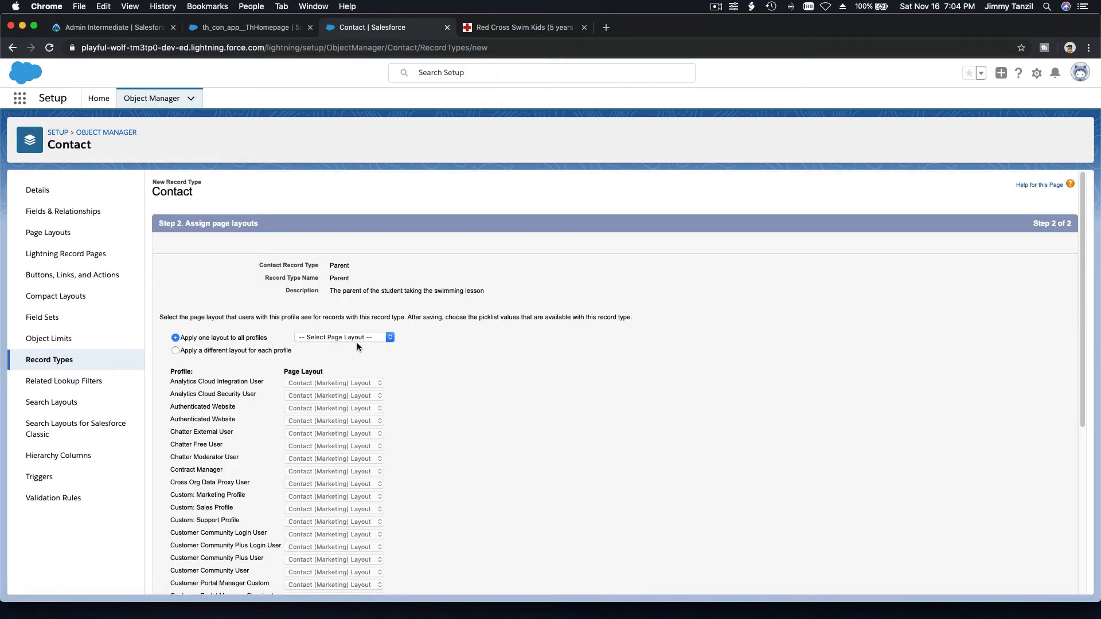
Step: Apply Contact Layout to all profiles for the Parent record type, saving it and starting another Contact record type
{"action": "left_click", "coordinate": [358, 341]}
{"action": "left_click", "coordinate": [362, 373]}
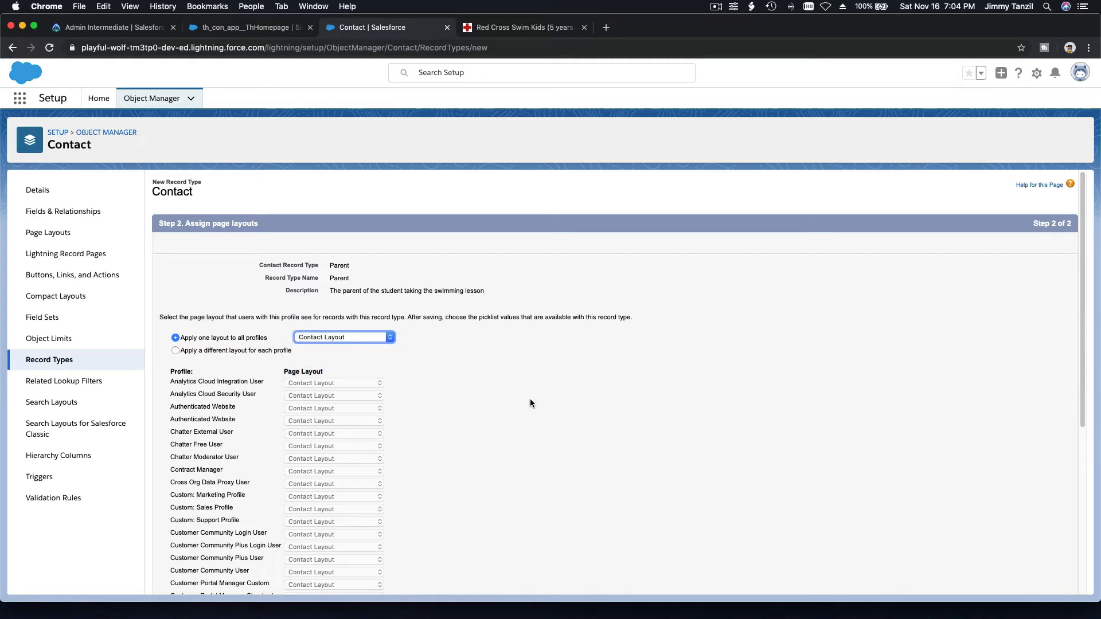
{"action": "scroll", "coordinate": [530, 403], "scroll_direction": "down", "scroll_amount": 5}
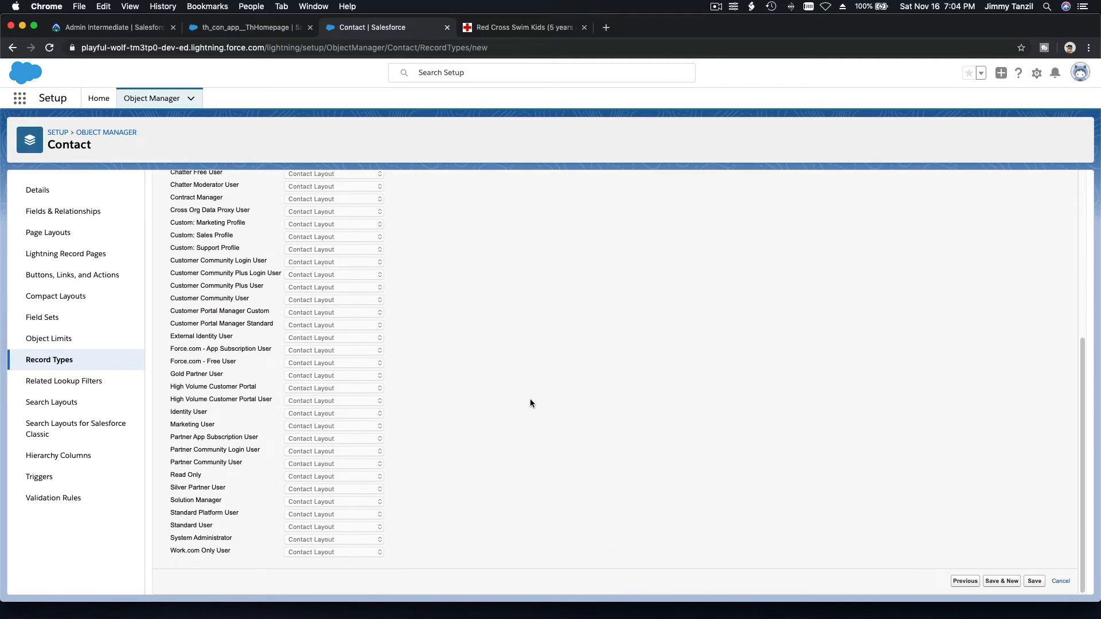
{"action": "left_click", "coordinate": [1002, 582]}
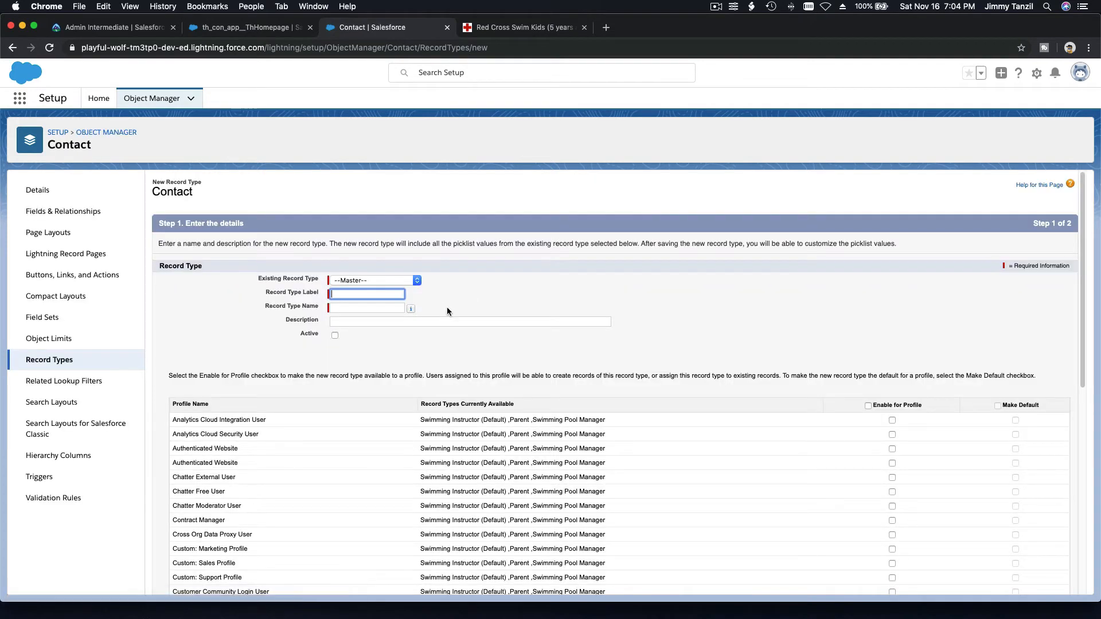
Step: Label the new Contact record type "Student", describe it as "Student taking the swimming lesson" and make it active
{"action": "type", "text": "Student"}
{"action": "key", "text": "Tab"}
{"action": "key", "text": "Tab"}
{"action": "key", "text": "Tab"}
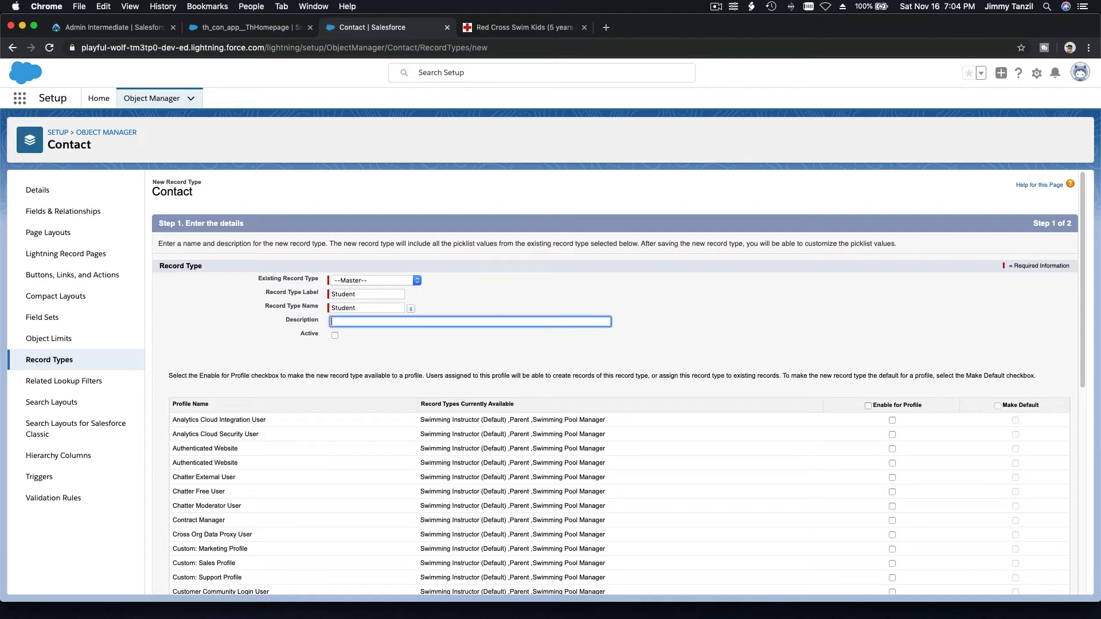
{"action": "type", "text": "Student taking th"}
{"action": "type", "text": "e sq"}
{"action": "type", "text": "wimm"}
{"action": "type", "text": "ing lesson"}
{"action": "left_click", "coordinate": [334, 335]}
Step: Enable Student for all profiles with Contact Layout applied to each, saving it and starting another record type
{"action": "left_click", "coordinate": [867, 405]}
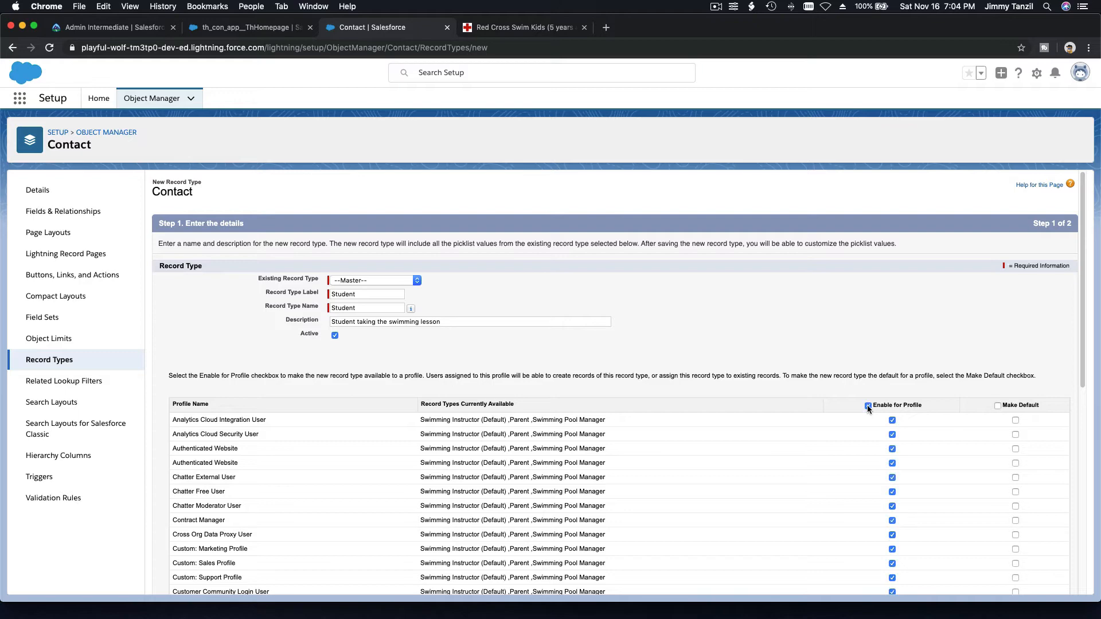
{"action": "scroll", "coordinate": [982, 487], "scroll_direction": "down", "scroll_amount": 7}
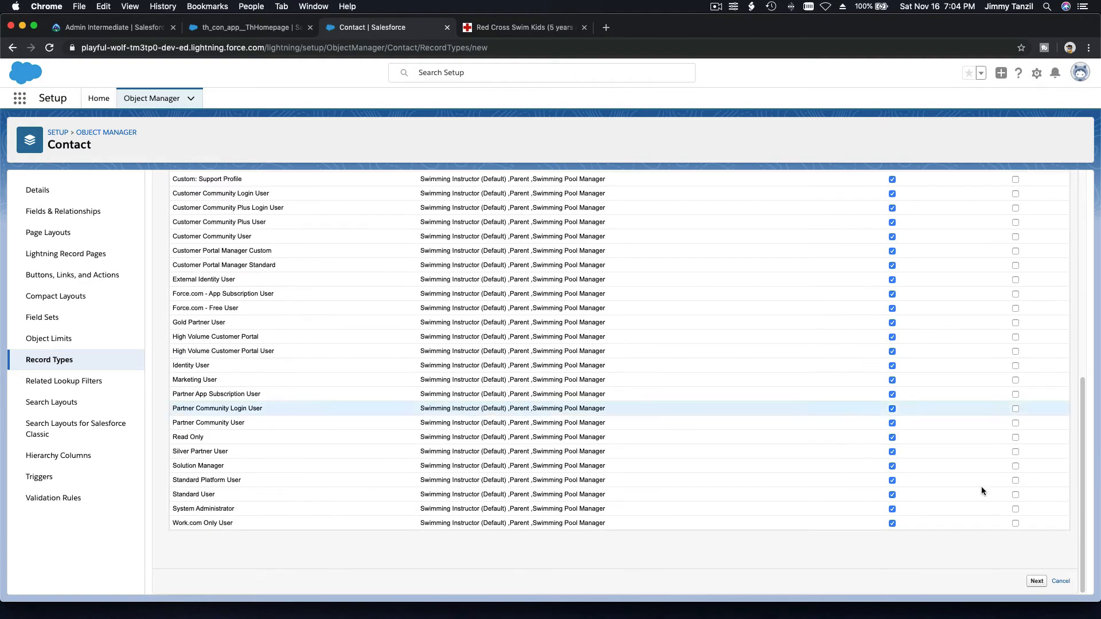
{"action": "left_click", "coordinate": [1037, 582]}
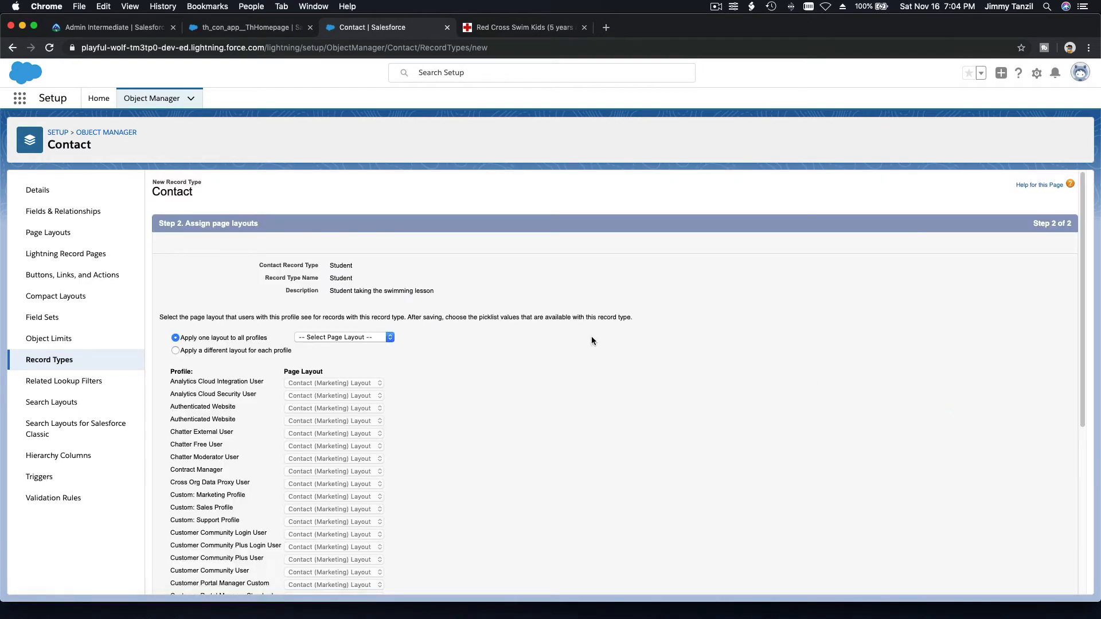
{"action": "left_click", "coordinate": [369, 337]}
{"action": "left_click", "coordinate": [367, 374]}
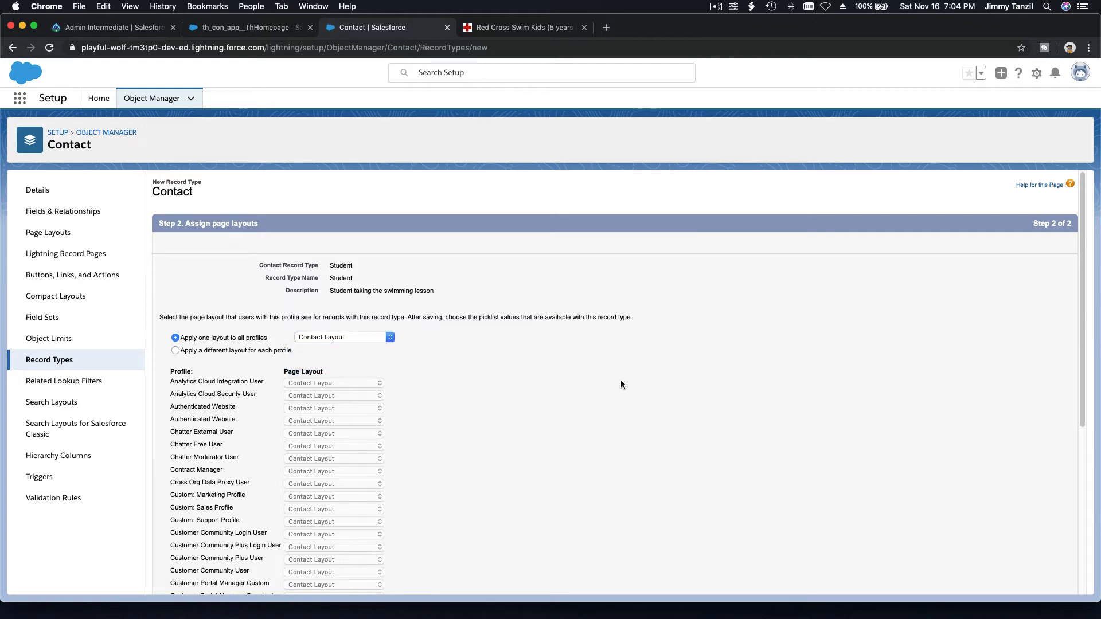
{"action": "scroll", "coordinate": [621, 384], "scroll_direction": "down", "scroll_amount": 5}
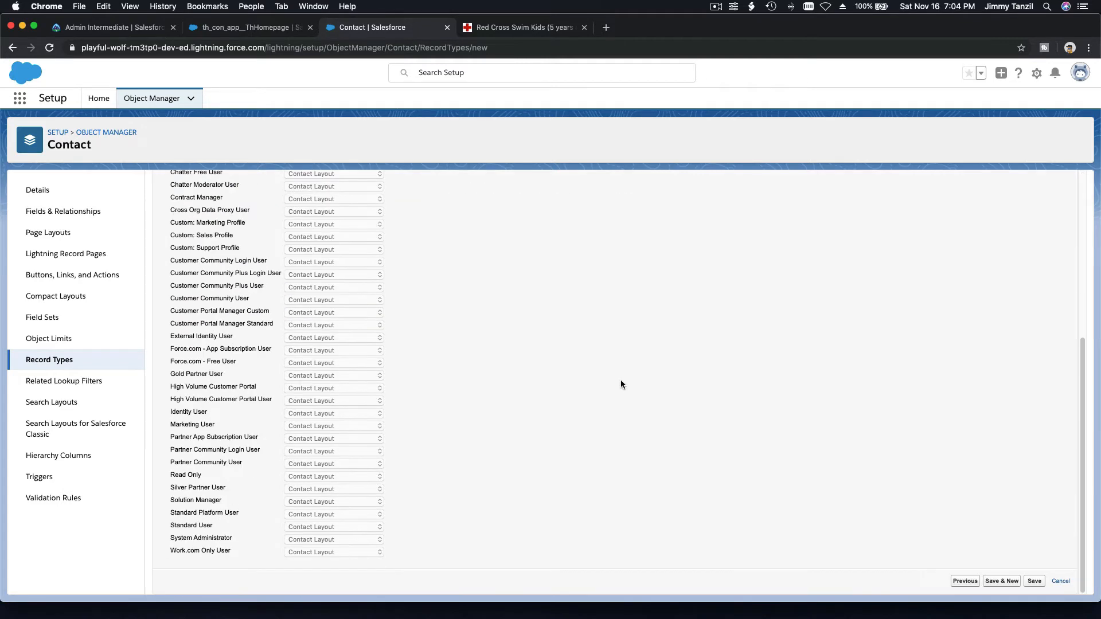
{"action": "left_click", "coordinate": [1001, 581]}
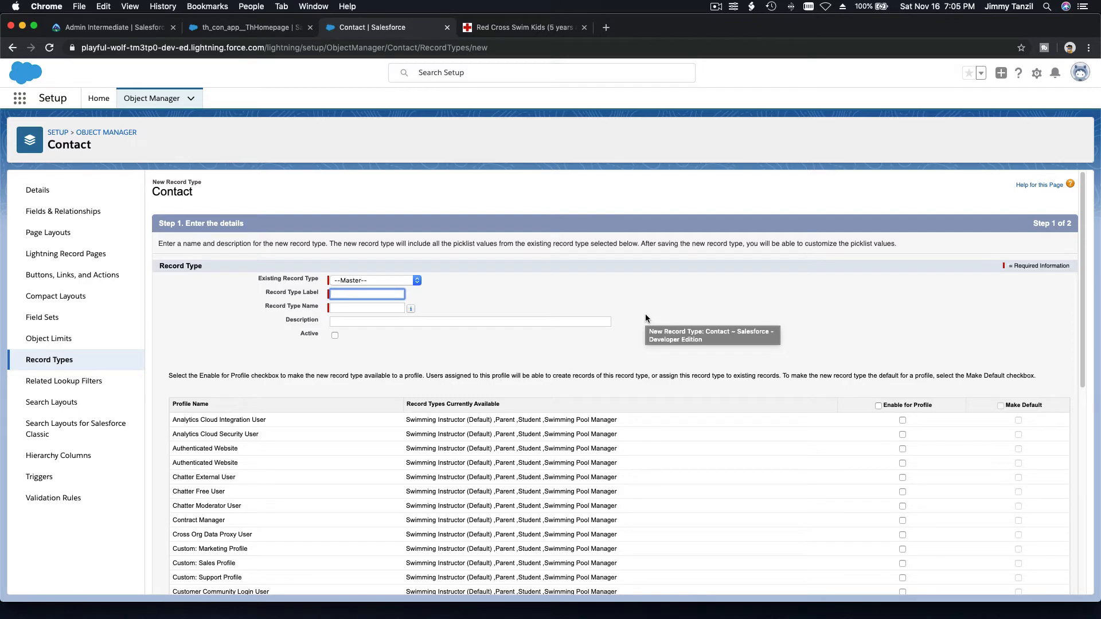
Step: Cancel the extra blank Contact record type and open the Opportunity object's details in the Object Manager
{"action": "scroll", "coordinate": [645, 318], "scroll_direction": "down", "scroll_amount": 7}
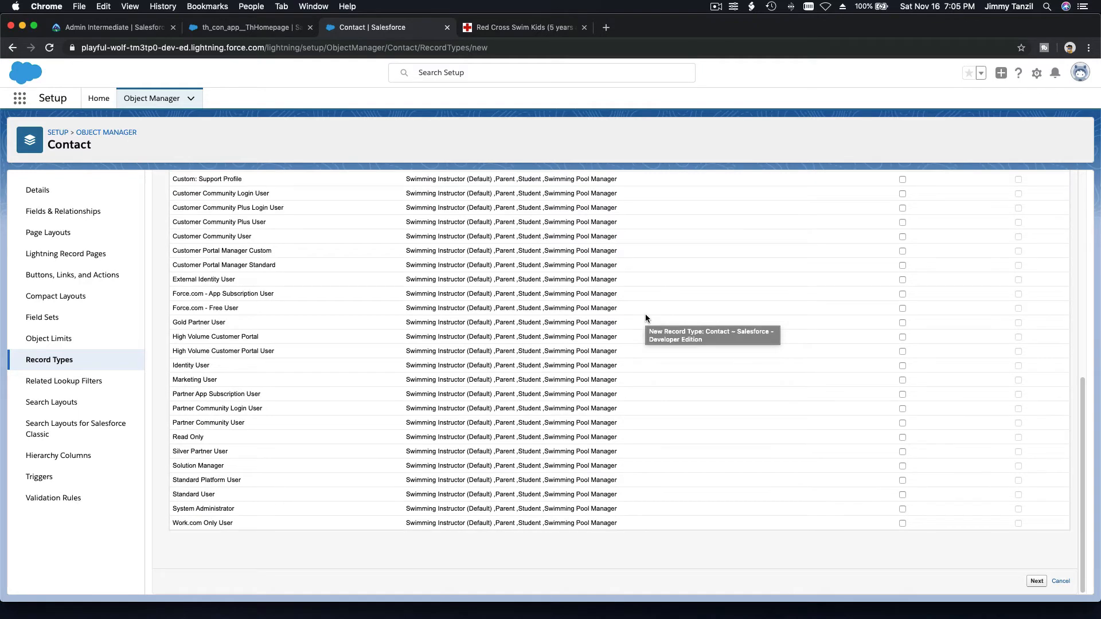
{"action": "left_click", "coordinate": [1062, 582]}
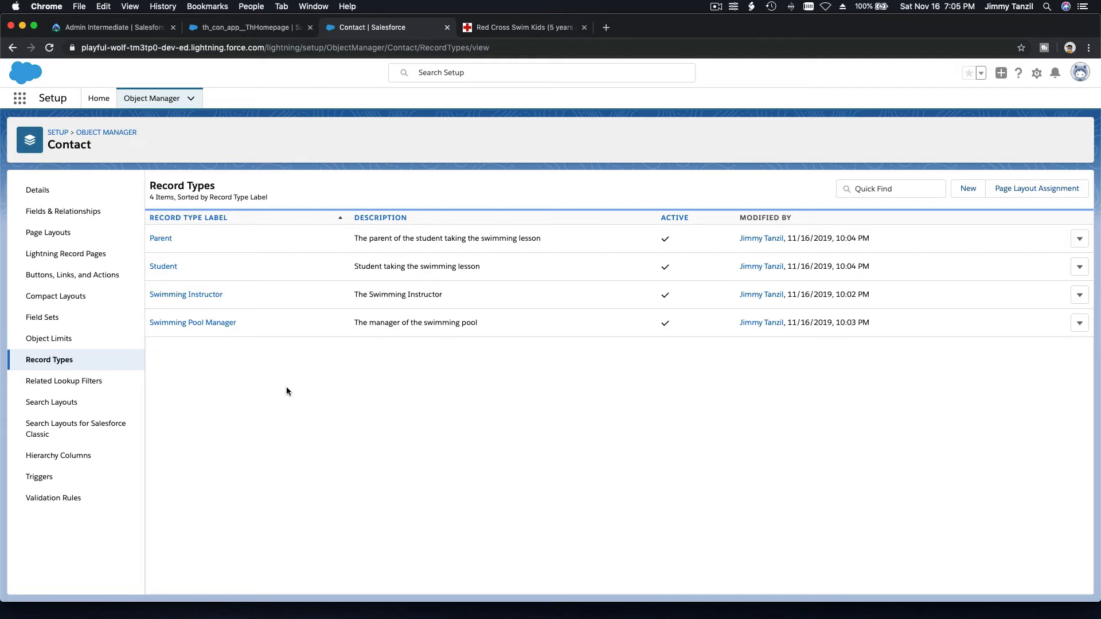
{"action": "left_click", "coordinate": [154, 99]}
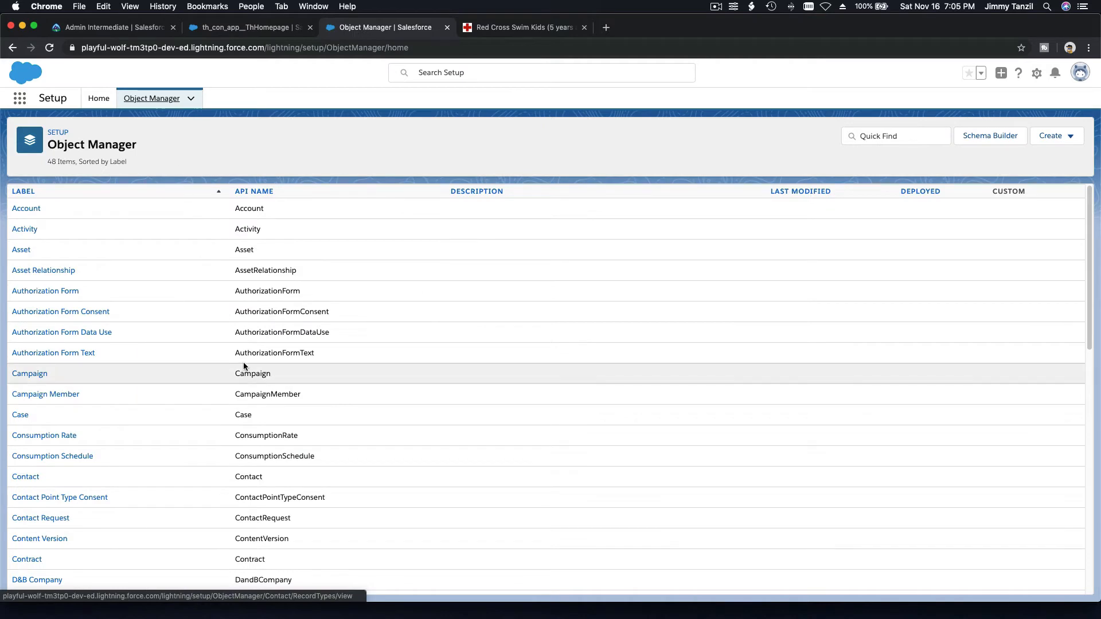
{"action": "scroll", "coordinate": [244, 367], "scroll_direction": "down", "scroll_amount": 3}
{"action": "scroll", "coordinate": [244, 367], "scroll_direction": "down", "scroll_amount": 5}
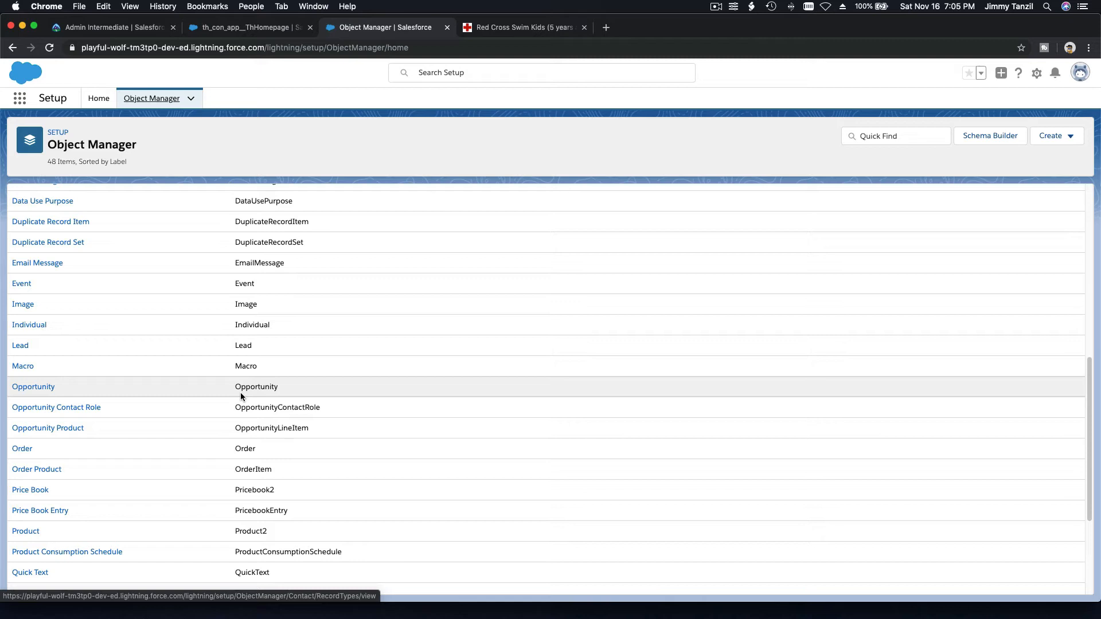
{"action": "left_click", "coordinate": [42, 387]}
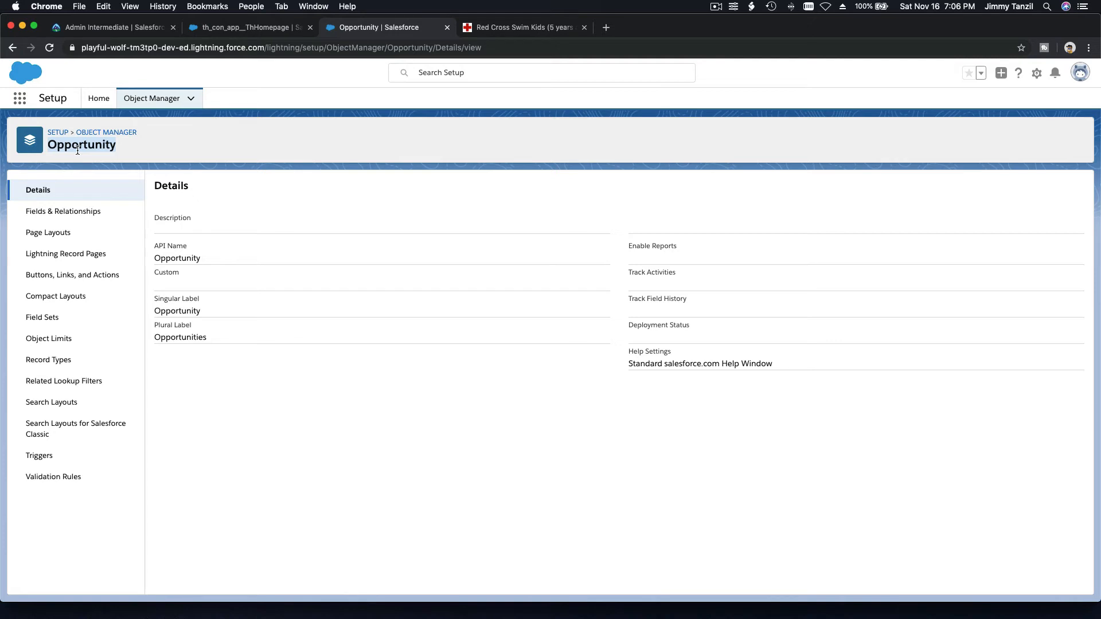
Step: Examine the full list of fields and data types on the Opportunity object
{"action": "left_click", "coordinate": [214, 390]}
{"action": "double_click", "coordinate": [93, 146]}
{"action": "left_click", "coordinate": [111, 162]}
{"action": "left_click", "coordinate": [118, 218]}
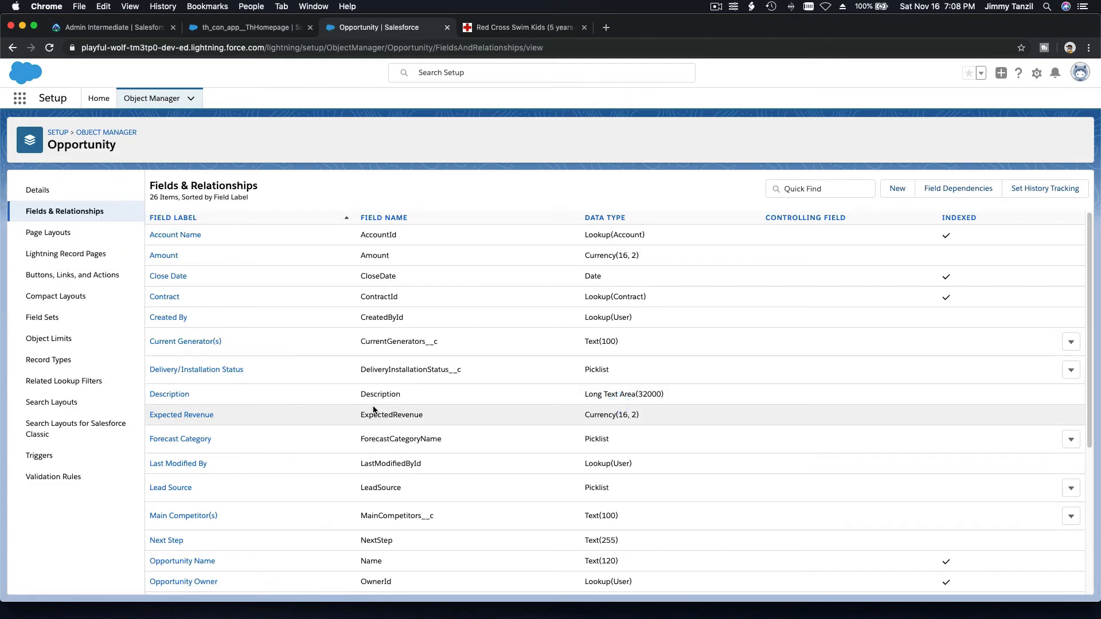
{"action": "scroll", "coordinate": [313, 245], "scroll_direction": "down", "scroll_amount": 3}
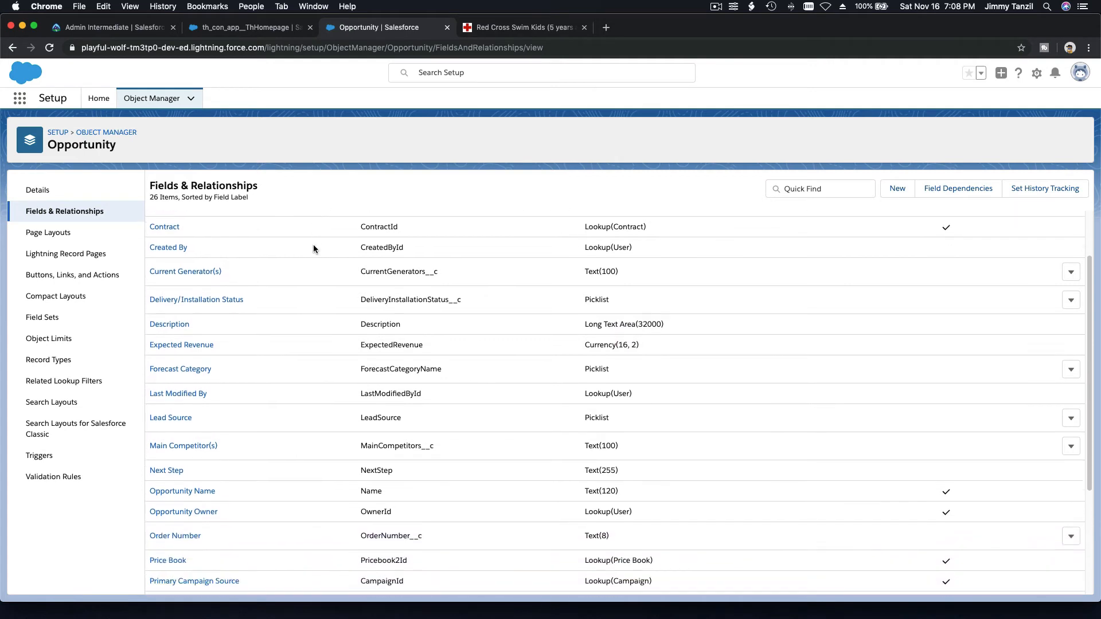
{"action": "scroll", "coordinate": [313, 247], "scroll_direction": "down", "scroll_amount": 5}
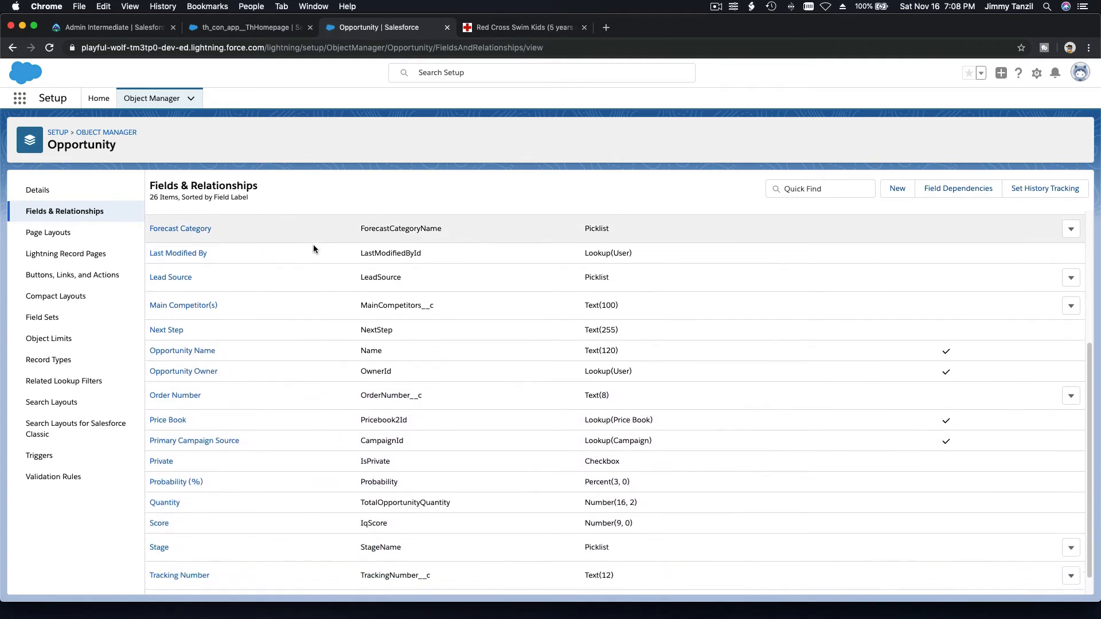
{"action": "scroll", "coordinate": [313, 244], "scroll_direction": "down", "scroll_amount": 1}
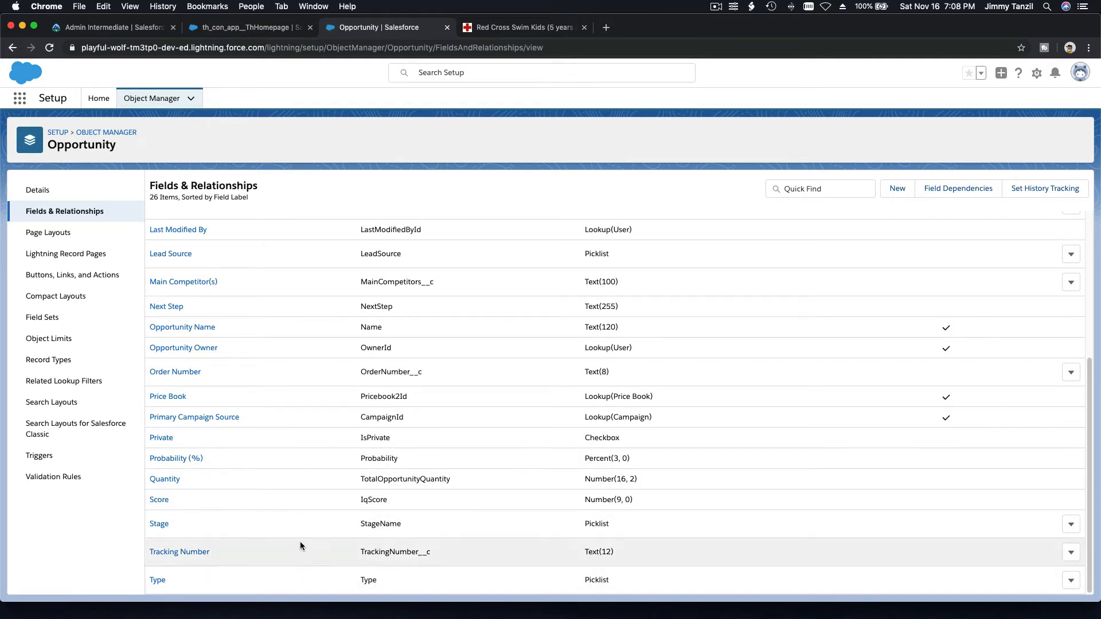
{"action": "scroll", "coordinate": [299, 487], "scroll_direction": "up", "scroll_amount": 7}
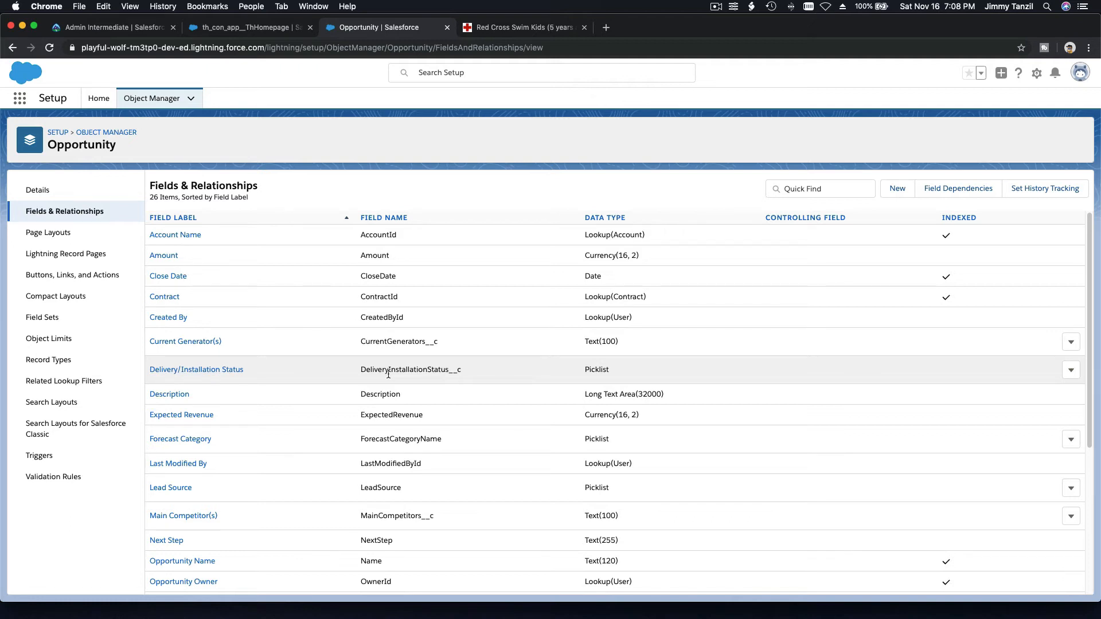
{"action": "scroll", "coordinate": [388, 374], "scroll_direction": "down", "scroll_amount": 3}
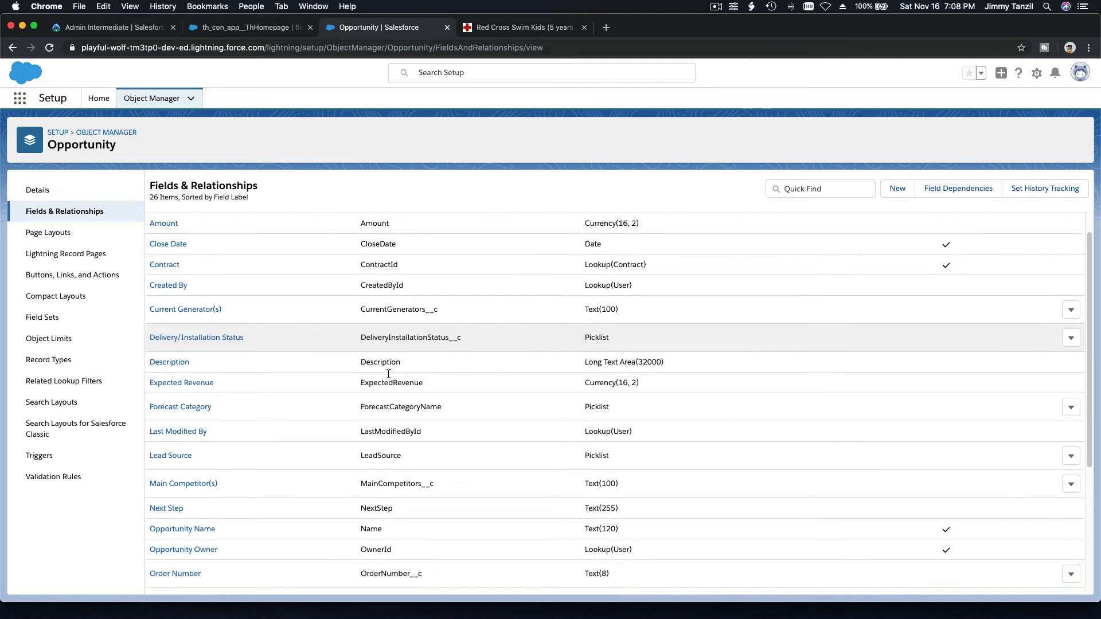
{"action": "scroll", "coordinate": [388, 374], "scroll_direction": "down", "scroll_amount": 5}
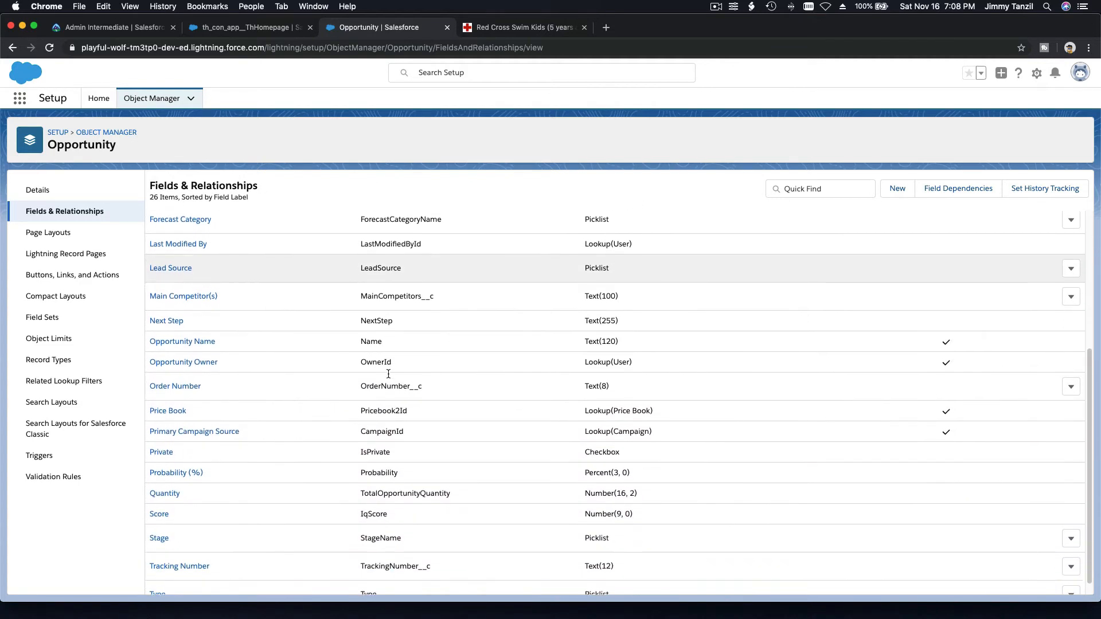
{"action": "scroll", "coordinate": [388, 373], "scroll_direction": "up", "scroll_amount": 9}
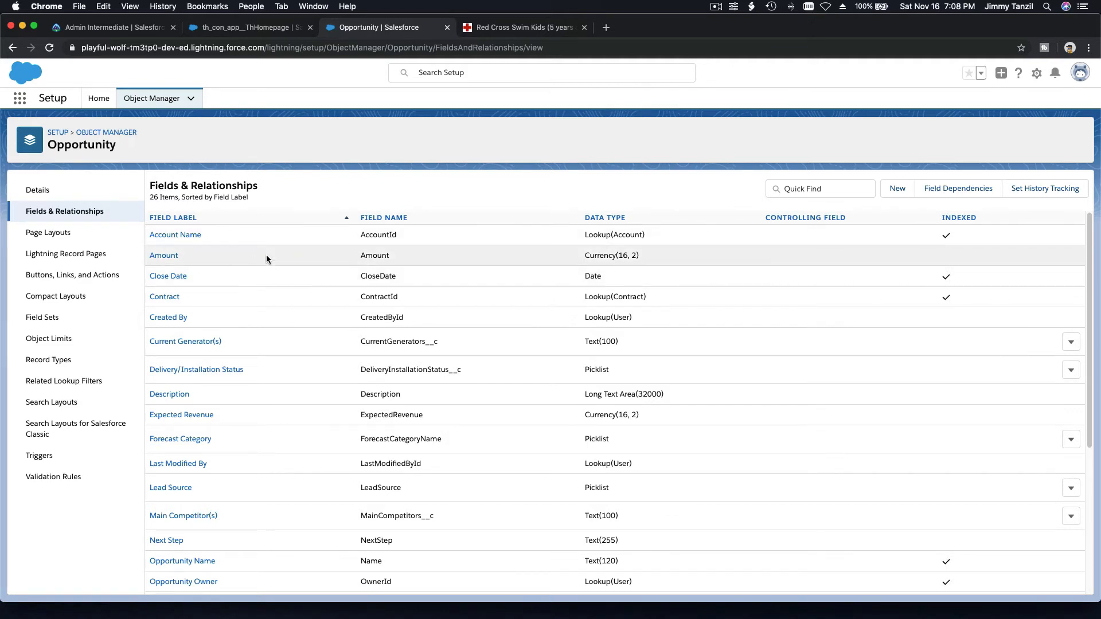
{"action": "scroll", "coordinate": [266, 257], "scroll_direction": "down", "scroll_amount": 3}
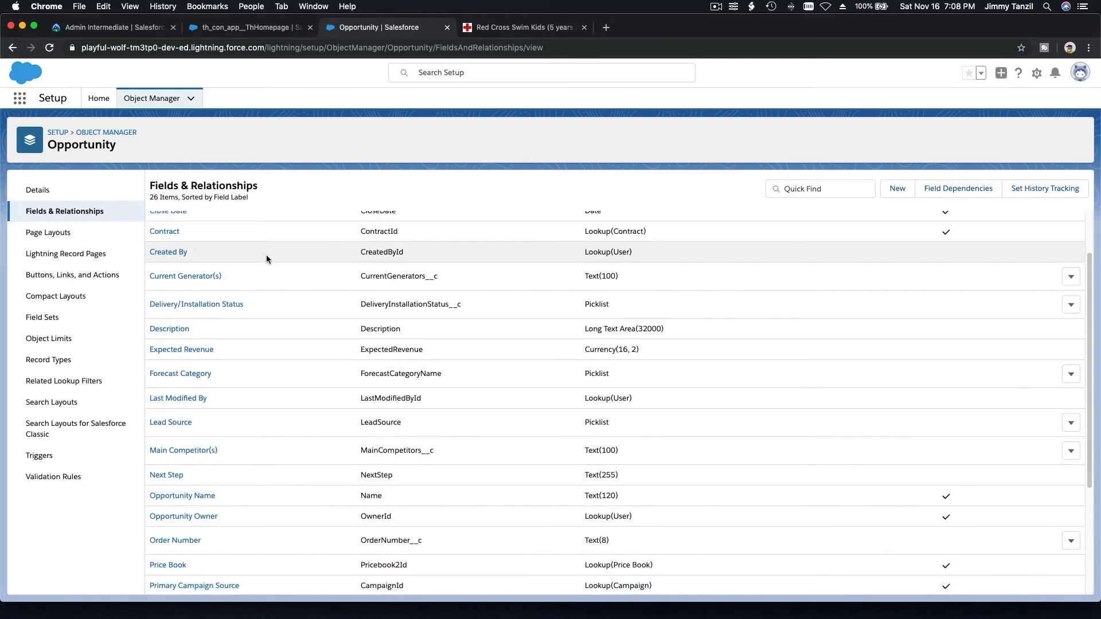
{"action": "scroll", "coordinate": [266, 259], "scroll_direction": "down", "scroll_amount": 5}
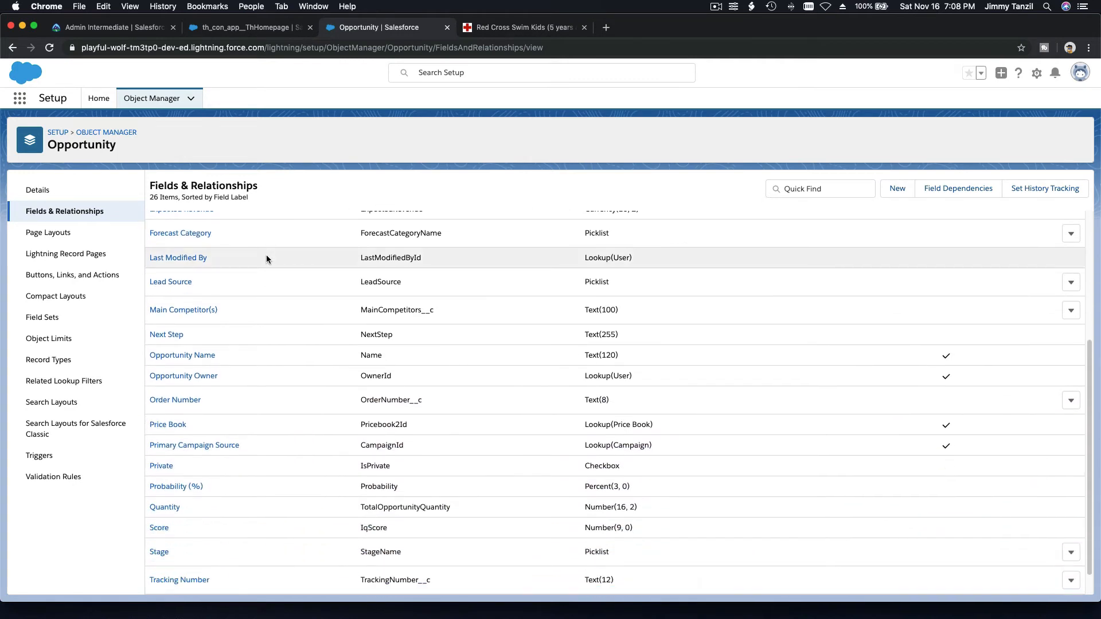
{"action": "scroll", "coordinate": [266, 258], "scroll_direction": "down", "scroll_amount": 1}
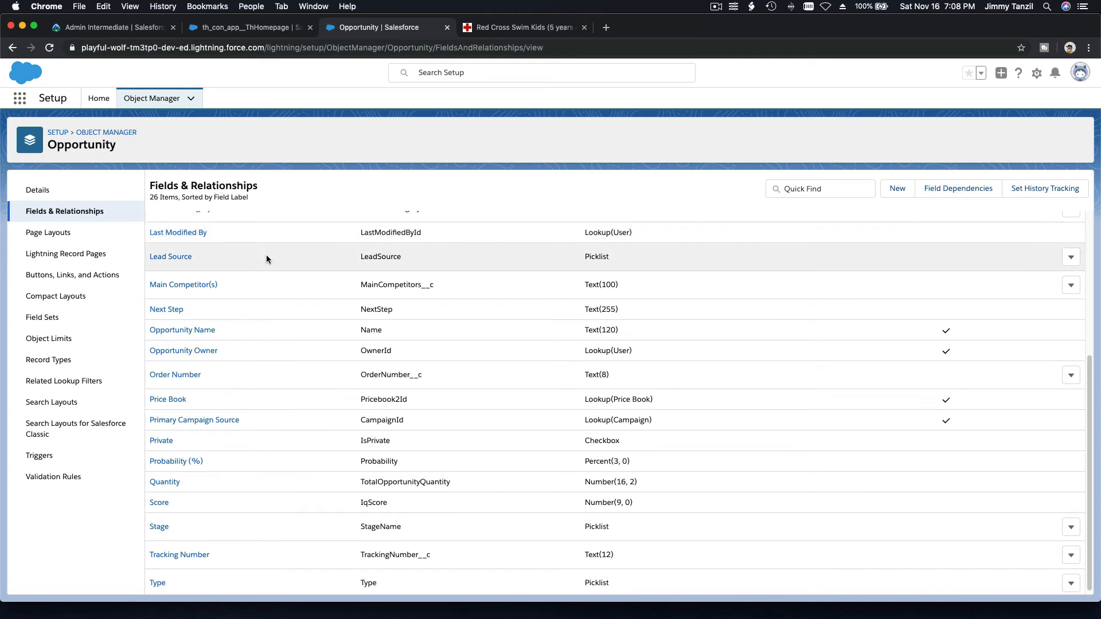
Step: Start a new custom field of type Date on the Opportunity object and label it "Lesson Start Date"
{"action": "scroll", "coordinate": [266, 254], "scroll_direction": "up", "scroll_amount": 10}
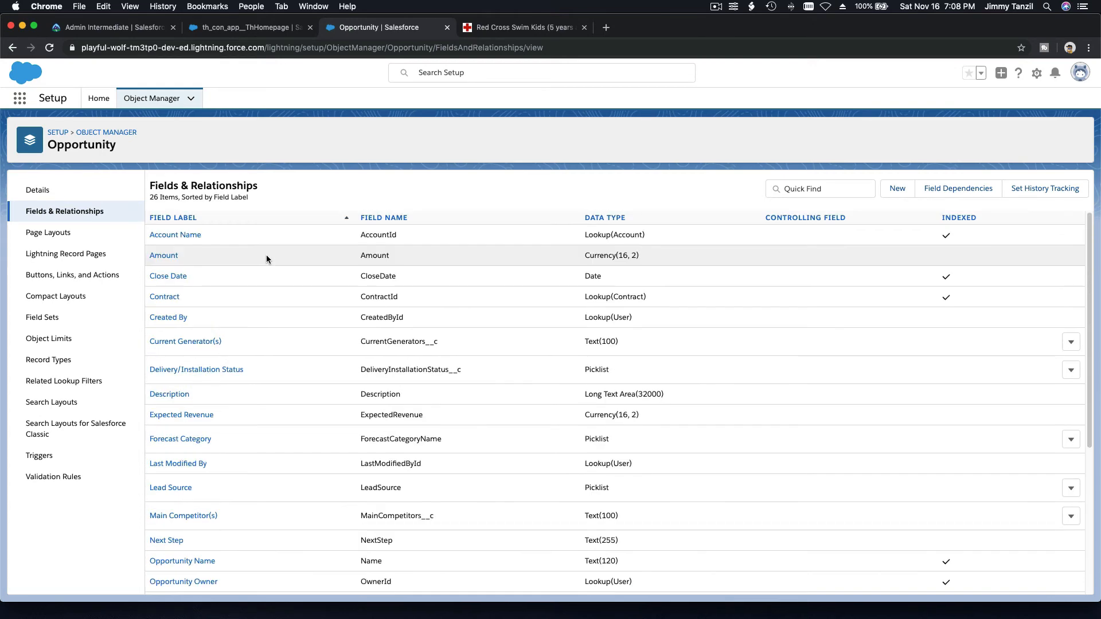
{"action": "left_click", "coordinate": [897, 189]}
{"action": "scroll", "coordinate": [276, 304], "scroll_direction": "down", "scroll_amount": 5}
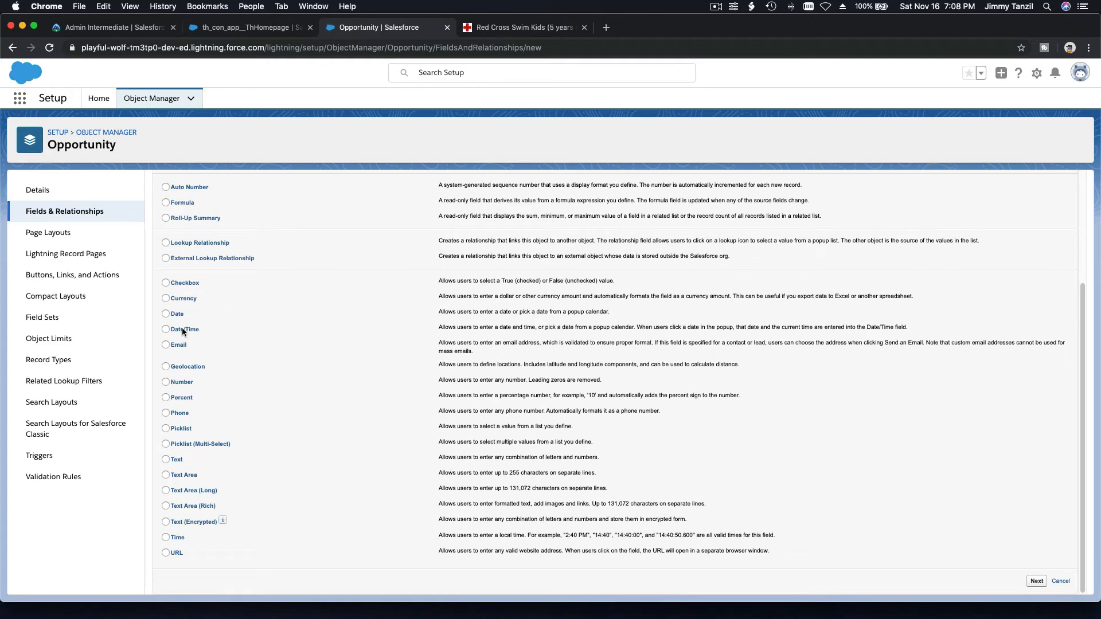
{"action": "left_click", "coordinate": [177, 317]}
{"action": "left_click", "coordinate": [1038, 582]}
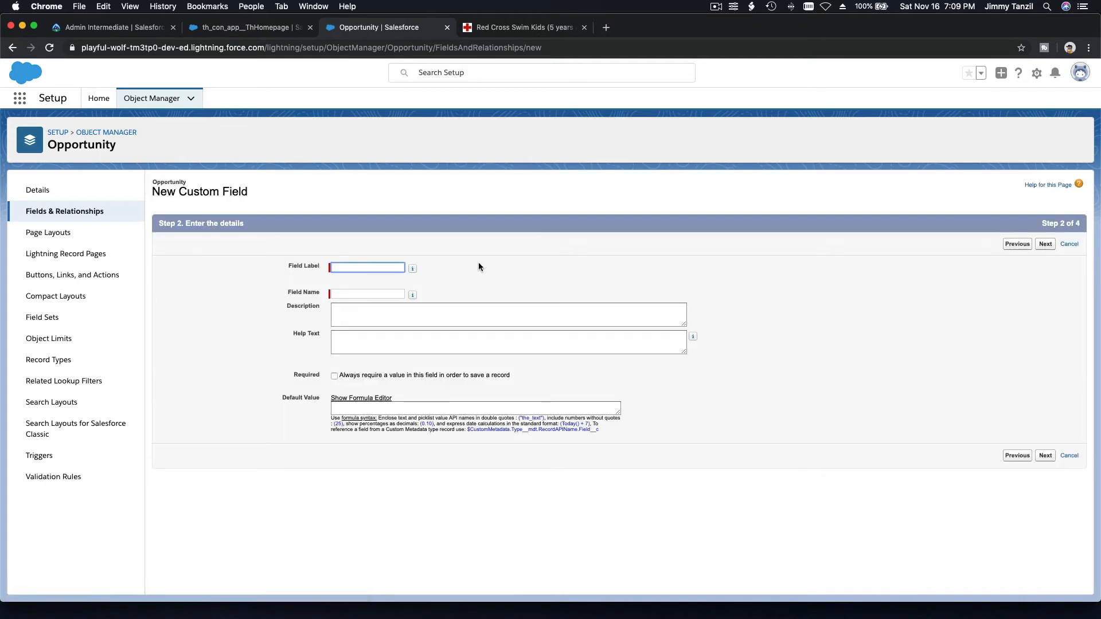
{"action": "type", "text": "Lesson Start Date"}
{"action": "key", "text": "Tab"}
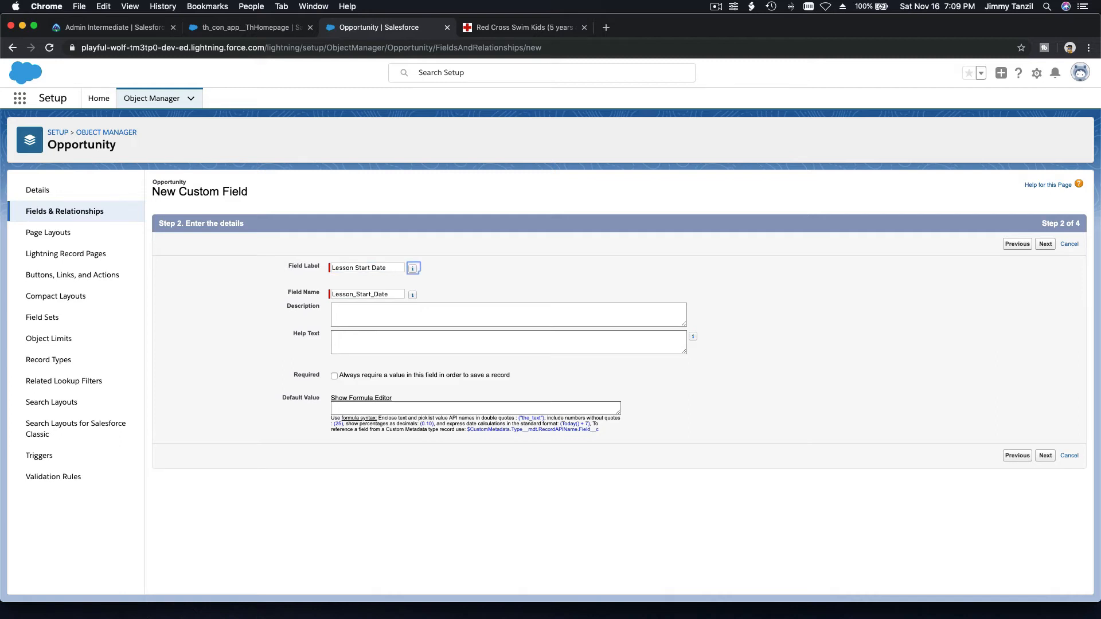
Step: Enter "The date when the lesson start" as both the description and the help text of Lesson Start Date
{"action": "left_click", "coordinate": [474, 315]}
{"action": "type", "text": "The date "}
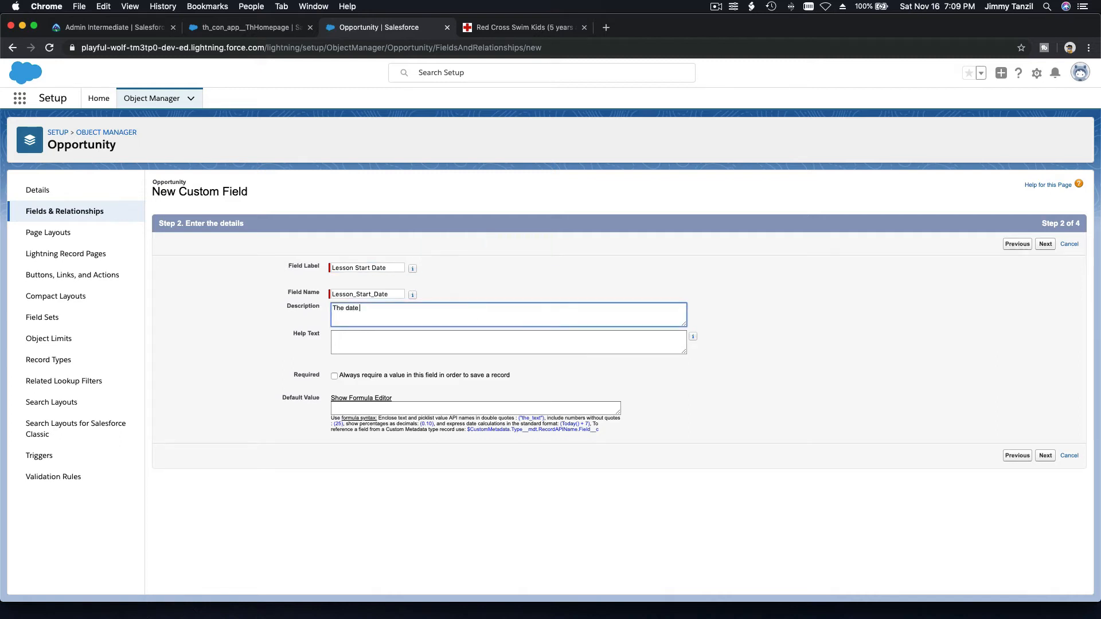
{"action": "type", "text": "when the lesson start"}
{"action": "key", "text": "super+a"}
{"action": "key", "text": "super+c"}
{"action": "left_click", "coordinate": [472, 344]}
{"action": "key", "text": "super+v"}
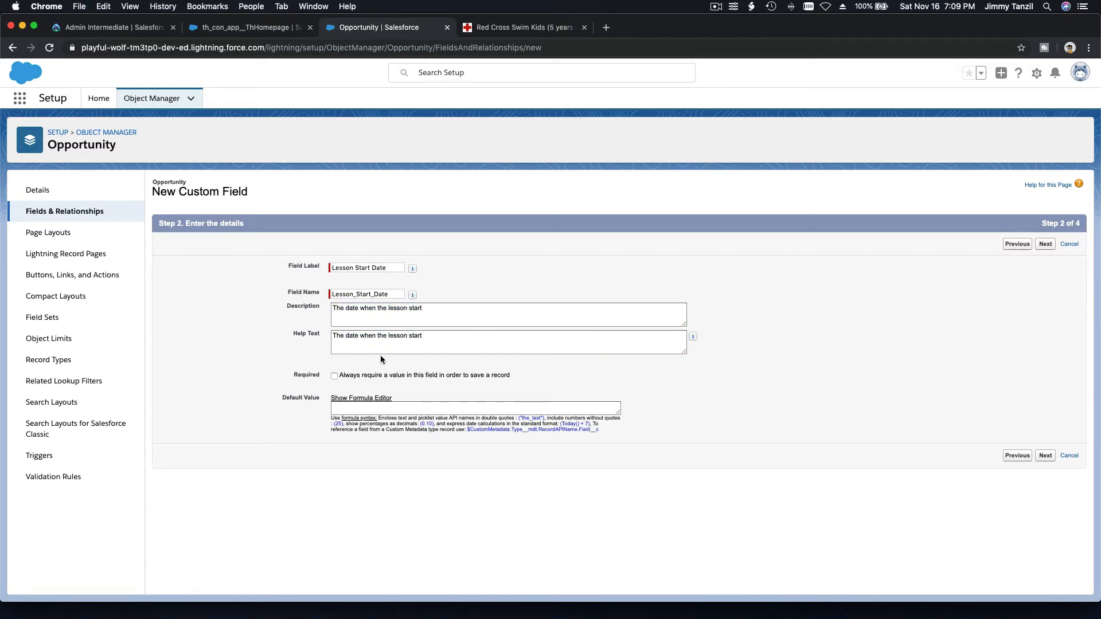
Step: Make Lesson Start Date required and save it with the default profile access and page layouts, starting another custom field
{"action": "left_click", "coordinate": [334, 376]}
{"action": "left_click", "coordinate": [1045, 247]}
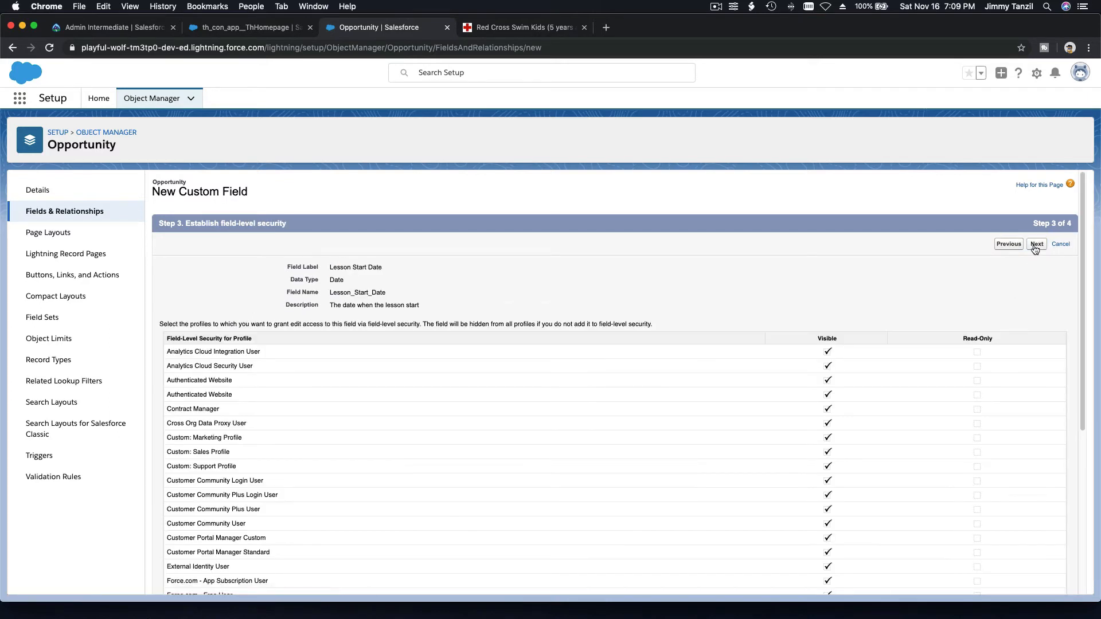
{"action": "left_click", "coordinate": [1036, 245]}
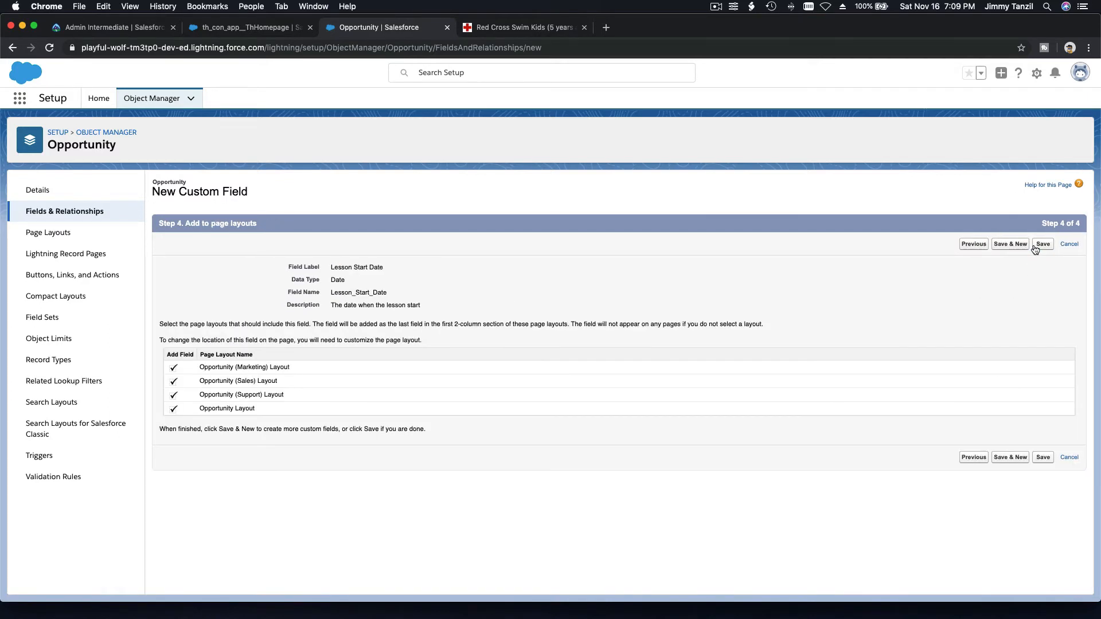
{"action": "left_click", "coordinate": [1014, 248]}
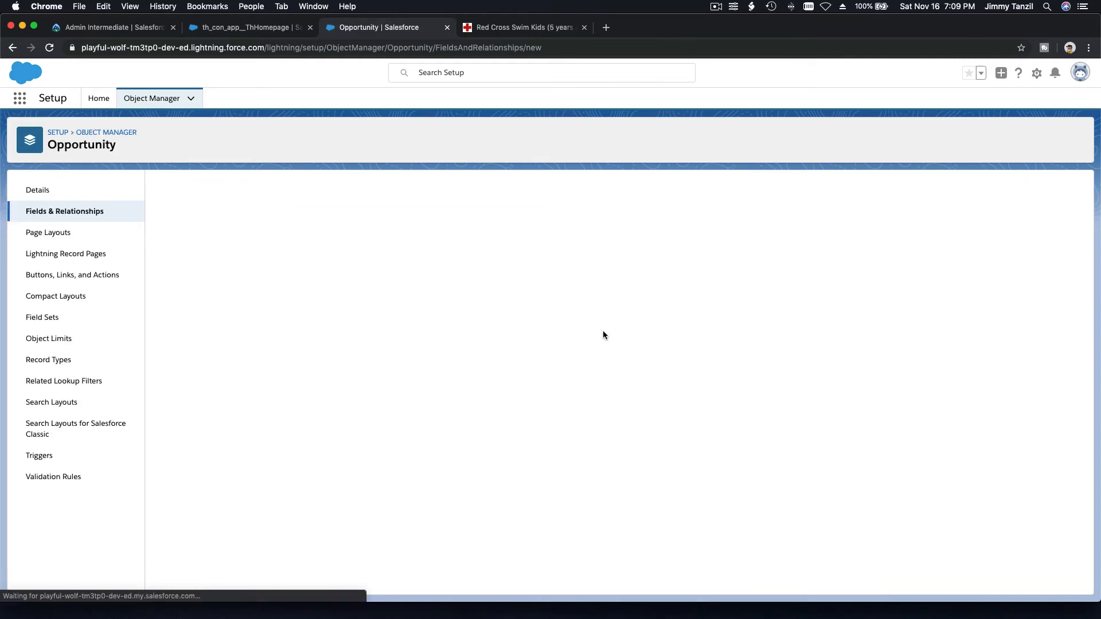
Step: Choose Date as the new Opportunity field's data type and label it "Lesson End Date"
{"action": "scroll", "coordinate": [604, 331], "scroll_direction": "down", "scroll_amount": 1}
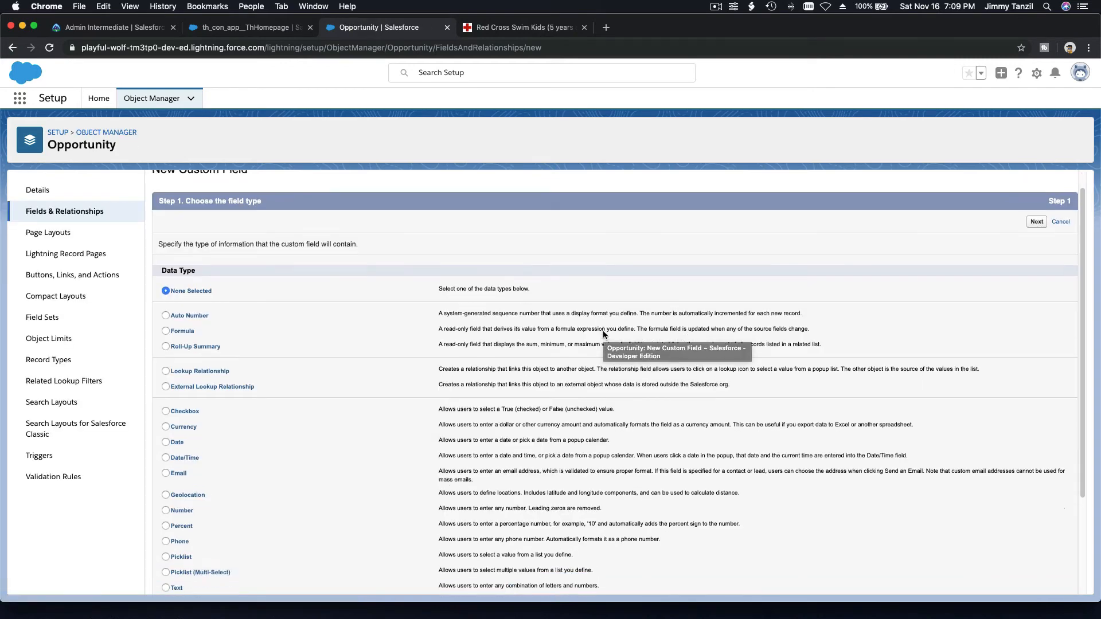
{"action": "left_click", "coordinate": [178, 437]}
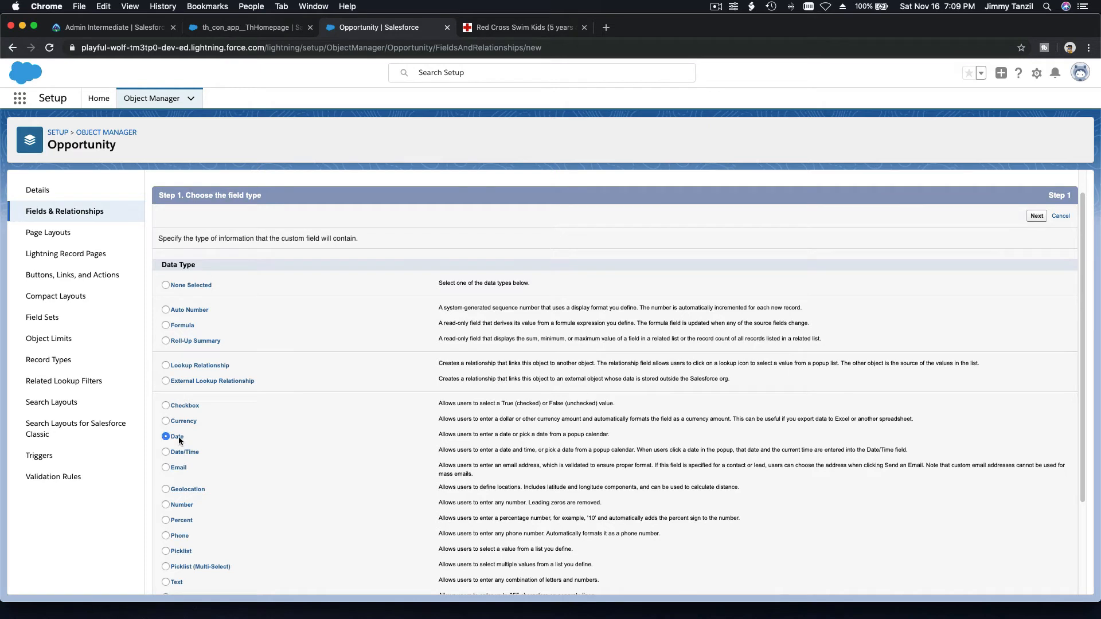
{"action": "left_click", "coordinate": [1037, 217]}
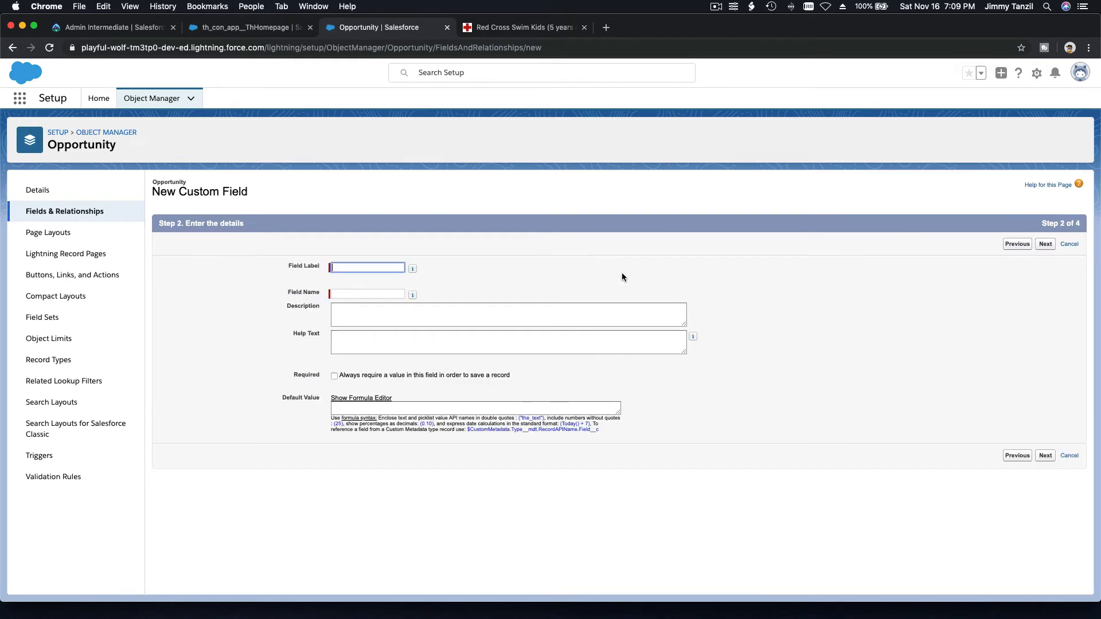
{"action": "left_click", "coordinate": [385, 265]}
{"action": "type", "text": "Less"}
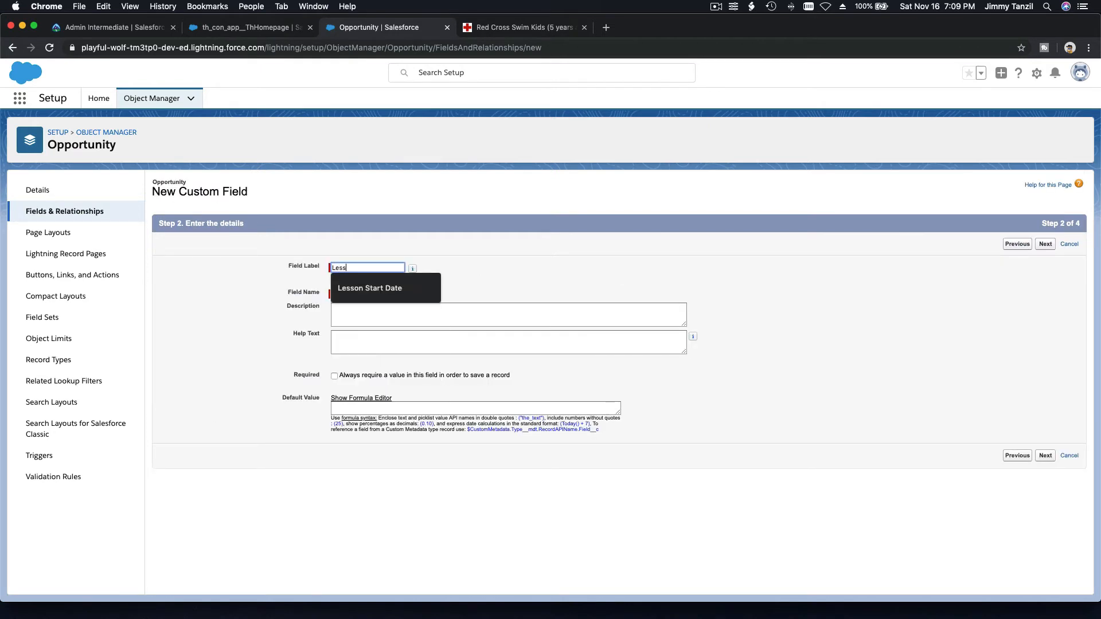
{"action": "type", "text": "on End Date"}
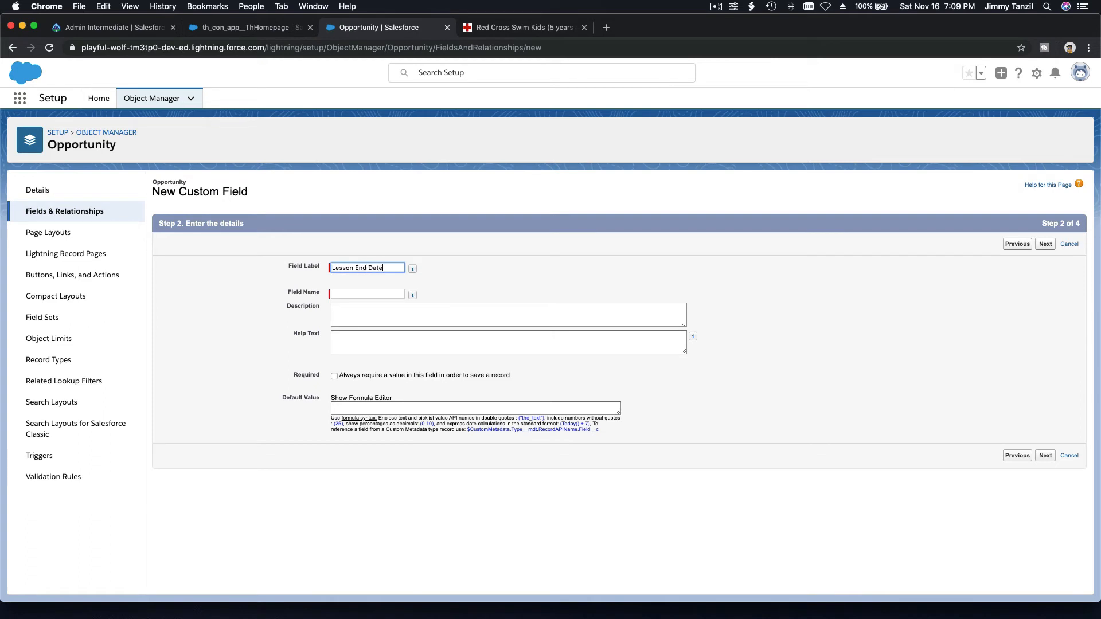
Step: Enter "The date when the lessons will be completed." as both the description and the help text of Lesson End Date
{"action": "key", "text": "Tab"}
{"action": "key", "text": "Tab"}
{"action": "key", "text": "Tab"}
{"action": "key", "text": "Tab"}
{"action": "type", "text": "T"}
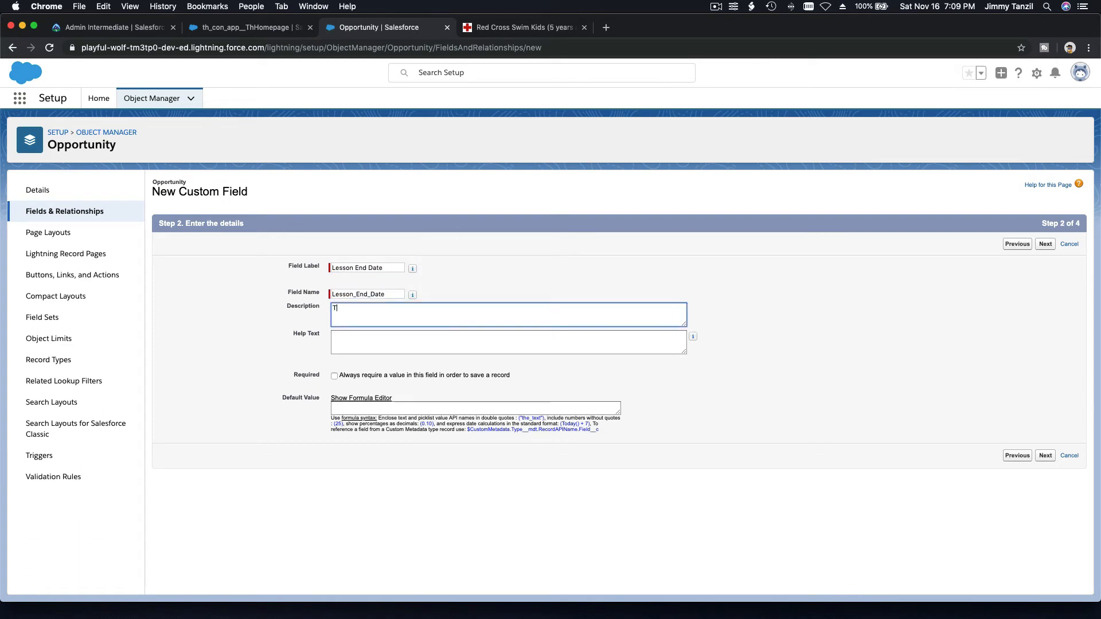
{"action": "type", "text": "he date when the lessons will be completed/"}
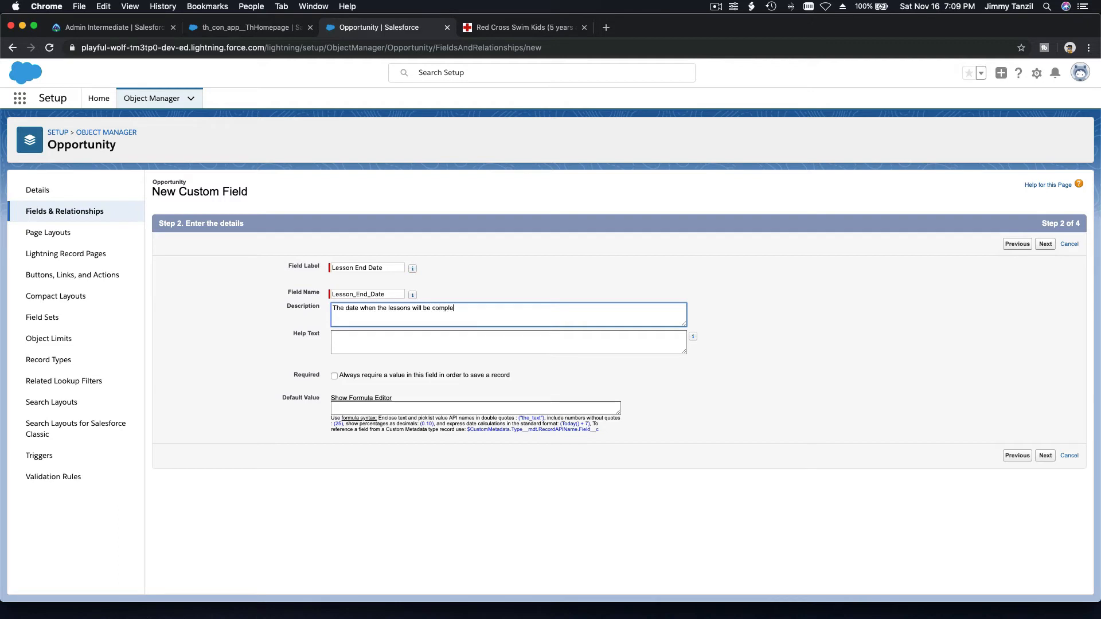
{"action": "key", "text": "super+a"}
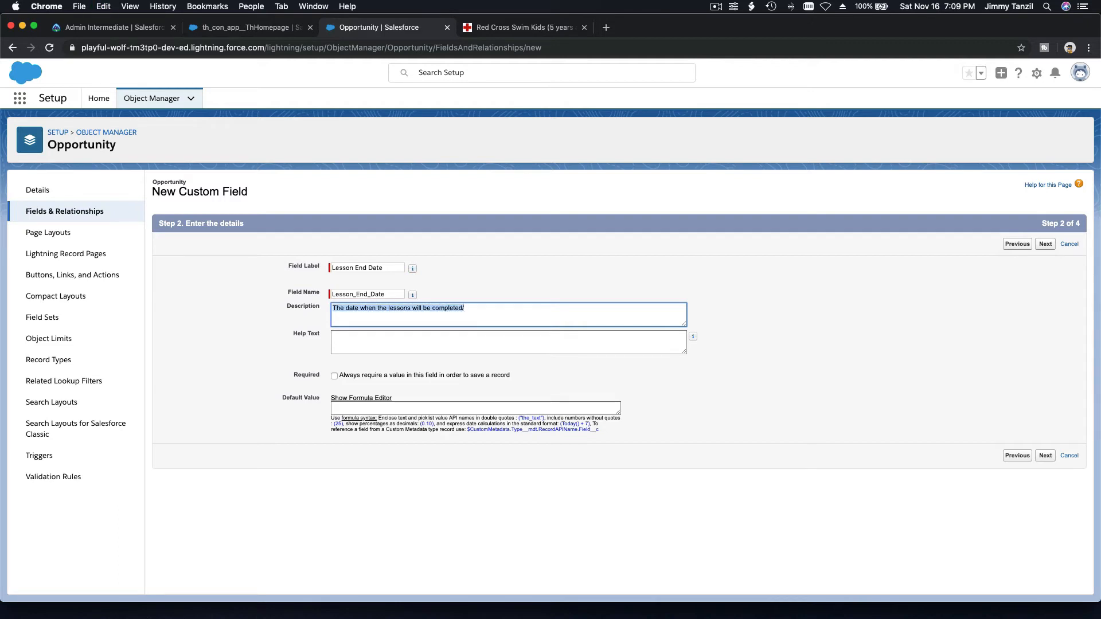
{"action": "key", "text": "Right"}
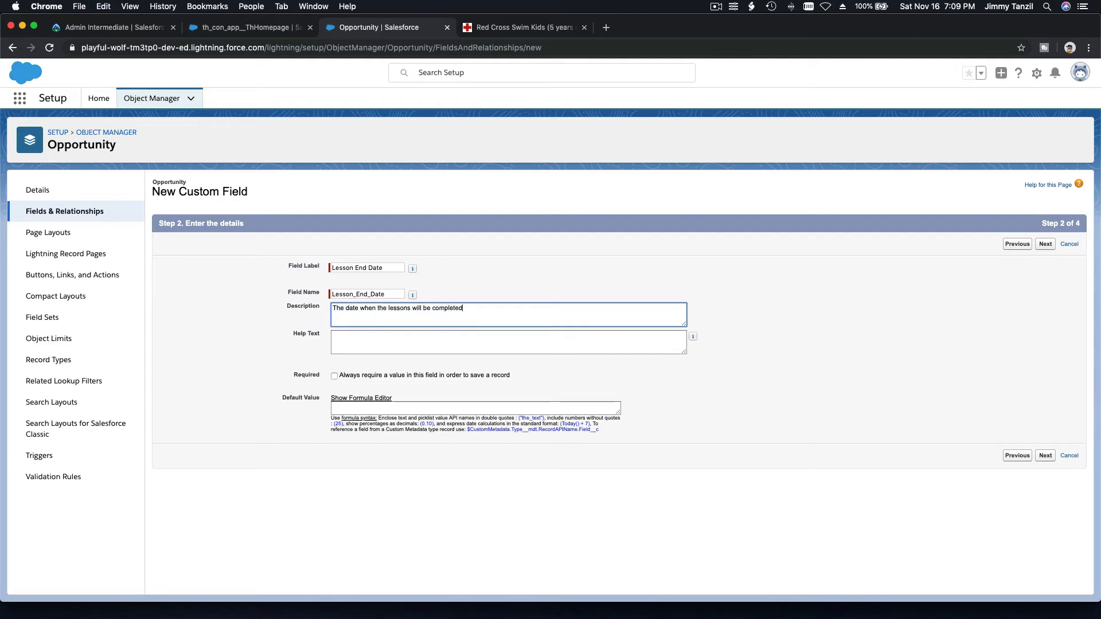
{"action": "key", "text": "super+a"}
{"action": "key", "text": "super+c"}
{"action": "left_click", "coordinate": [416, 332]}
{"action": "key", "text": "super+v"}
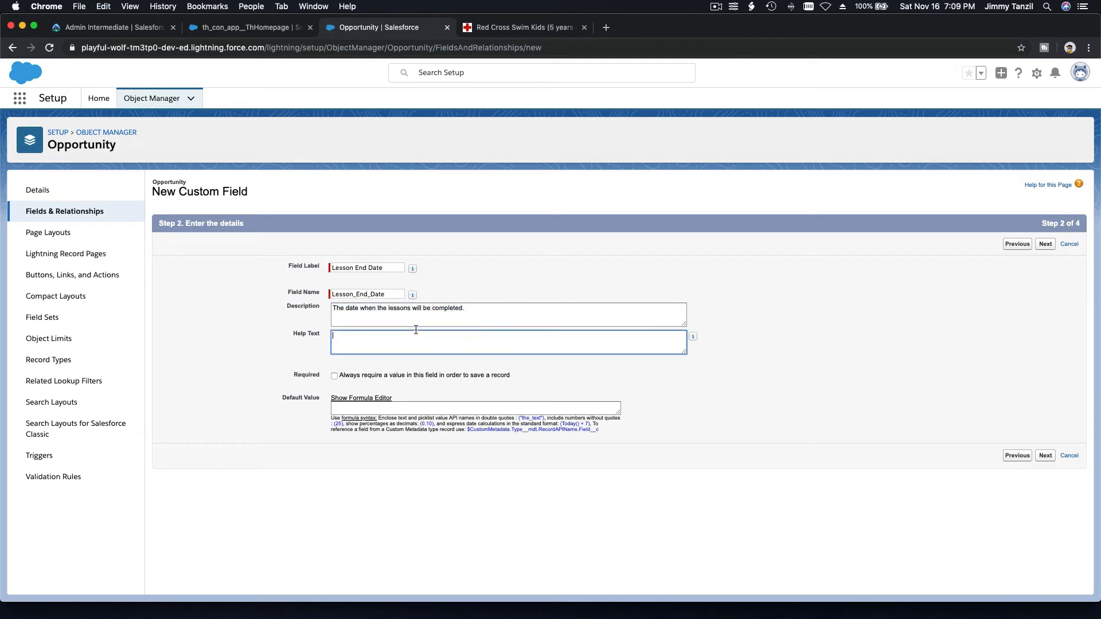
Step: Make Lesson End Date required and save it with the default profile access and page layouts, starting another custom field
{"action": "left_click", "coordinate": [338, 378]}
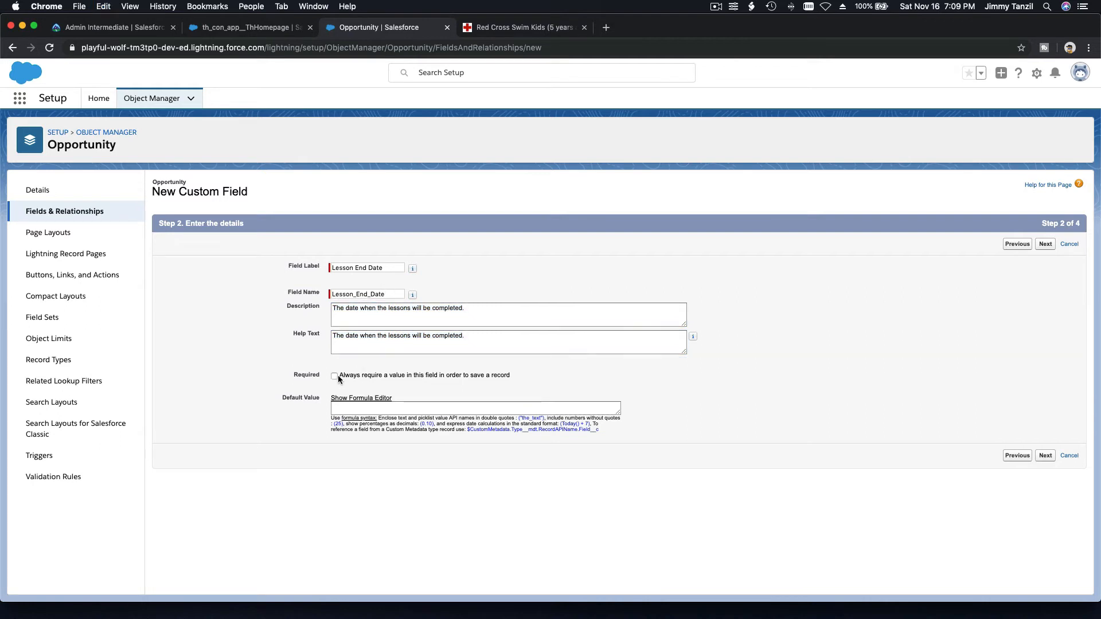
{"action": "double_click", "coordinate": [338, 377]}
{"action": "mouse_move", "coordinate": [693, 336]}
{"action": "left_click", "coordinate": [1045, 243]}
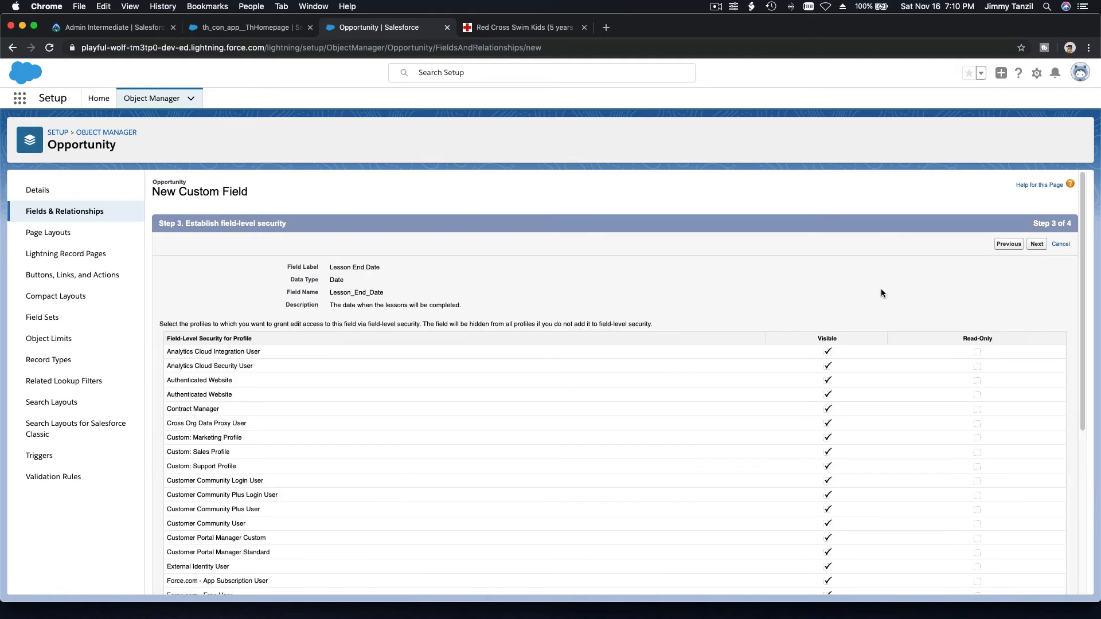
{"action": "scroll", "coordinate": [850, 267], "scroll_direction": "down", "scroll_amount": 4}
{"action": "scroll", "coordinate": [850, 266], "scroll_direction": "up", "scroll_amount": 5}
{"action": "left_click", "coordinate": [1037, 244]}
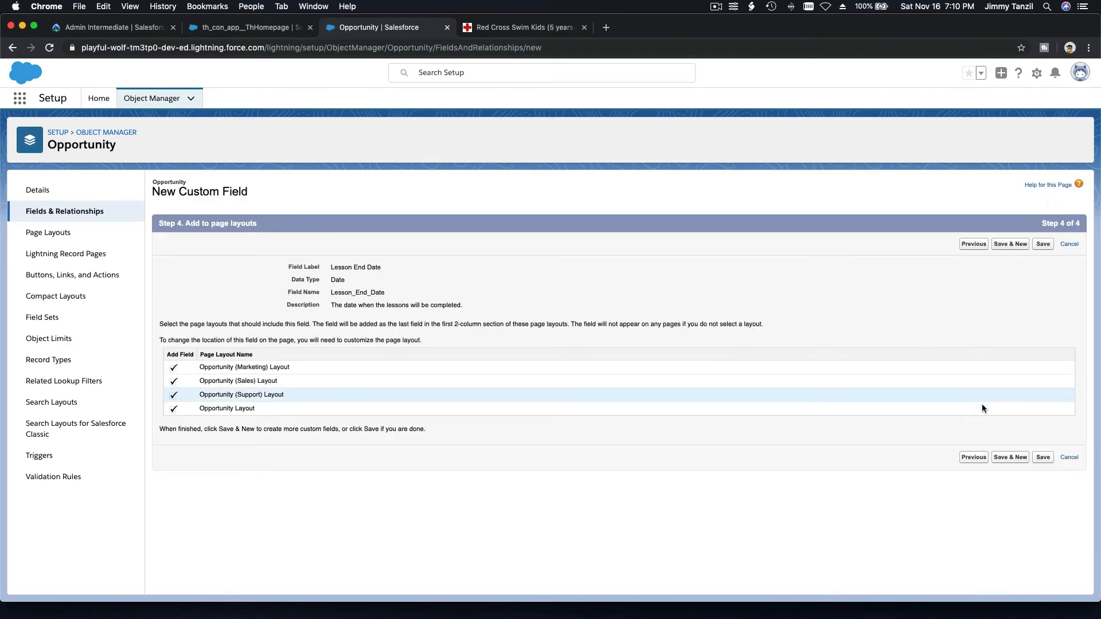
{"action": "left_click", "coordinate": [1010, 458]}
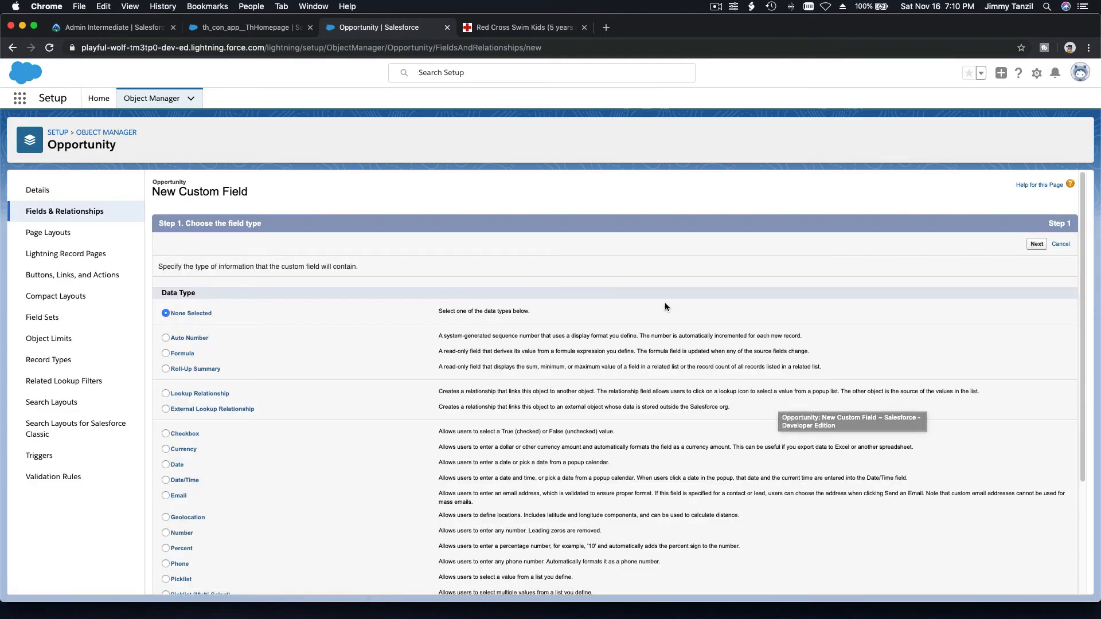
Step: Choose Time as the new Opportunity field's data type and label it "Lesson Start Time"
{"action": "scroll", "coordinate": [665, 304], "scroll_direction": "down", "scroll_amount": 5}
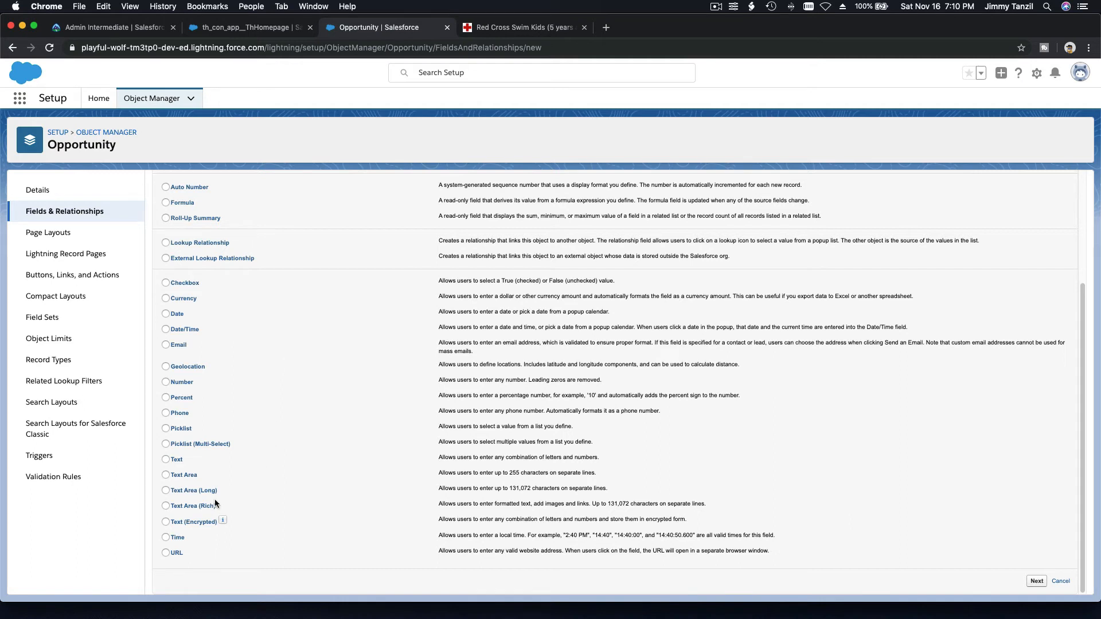
{"action": "left_click", "coordinate": [165, 537]}
{"action": "left_click", "coordinate": [1037, 583]}
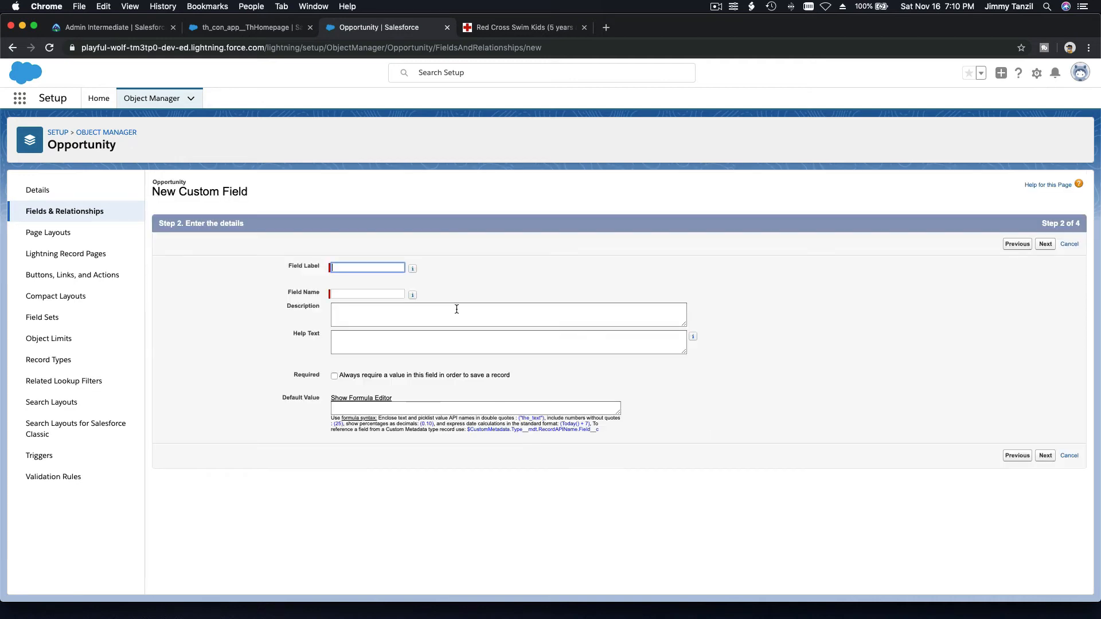
{"action": "type", "text": "Lesson Start Time"}
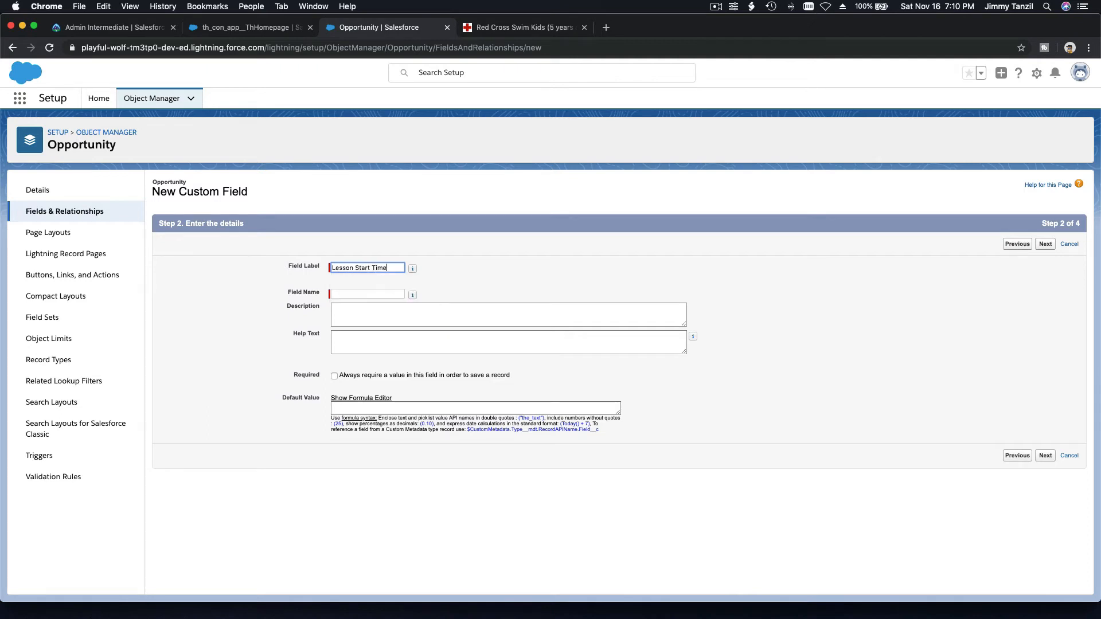
{"action": "key", "text": "Tab"}
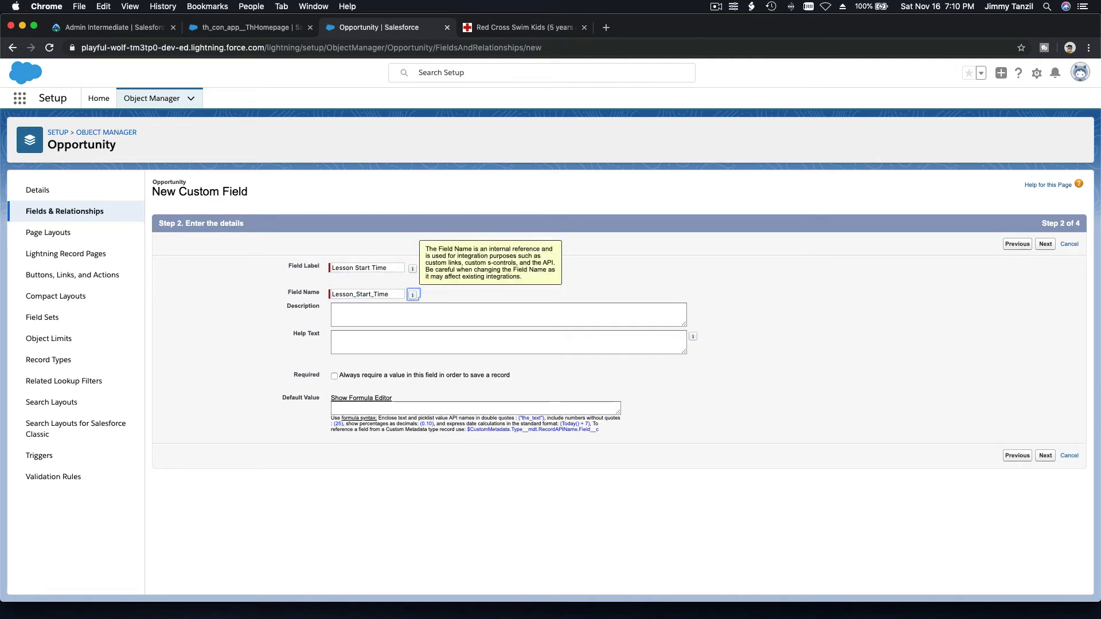
Step: Enter "The time the lesson starts." as both the description and the help text of Lesson Start Time
{"action": "key", "text": "Tab"}
{"action": "type", "text": "T"}
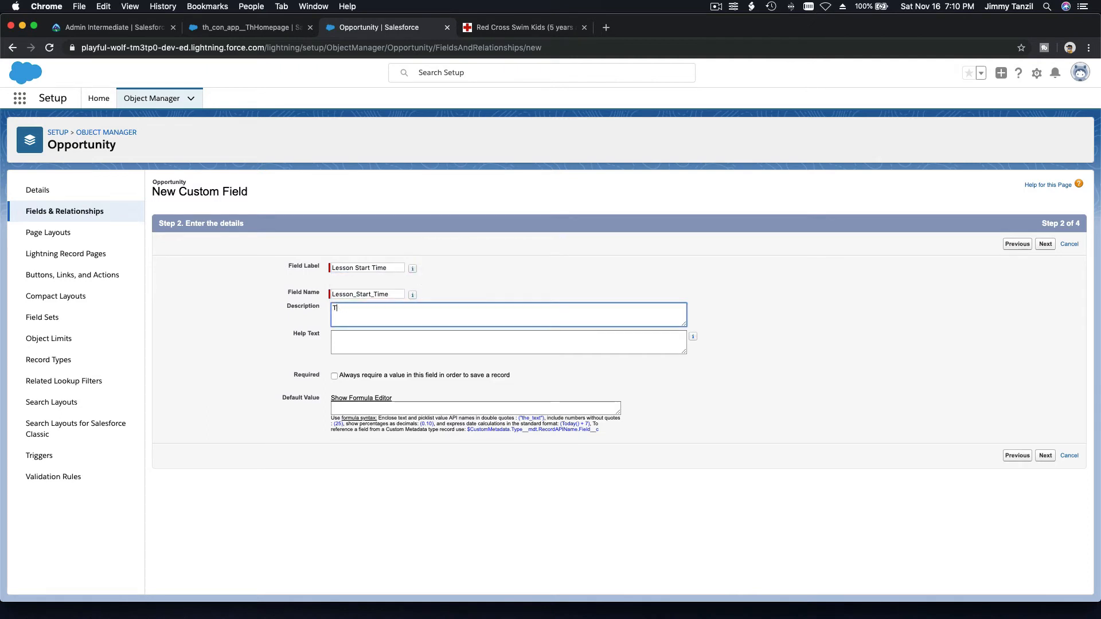
{"action": "type", "text": "ghehe time the lesson starts."}
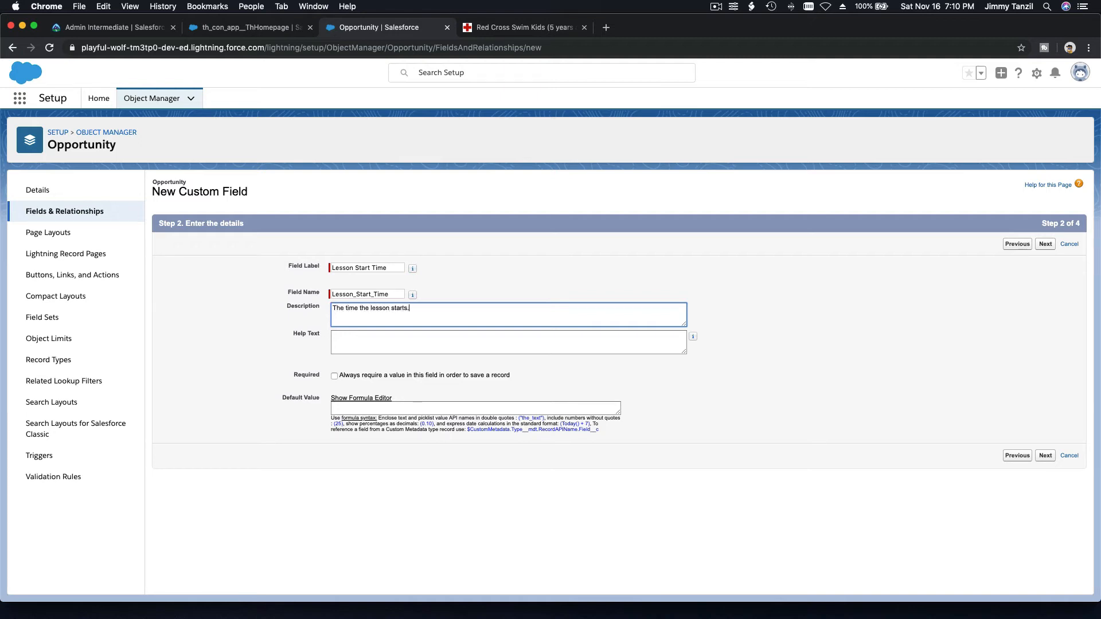
{"action": "key", "text": "super+a"}
{"action": "key", "text": "super+c"}
{"action": "key", "text": "Tab"}
{"action": "key", "text": "super+v"}
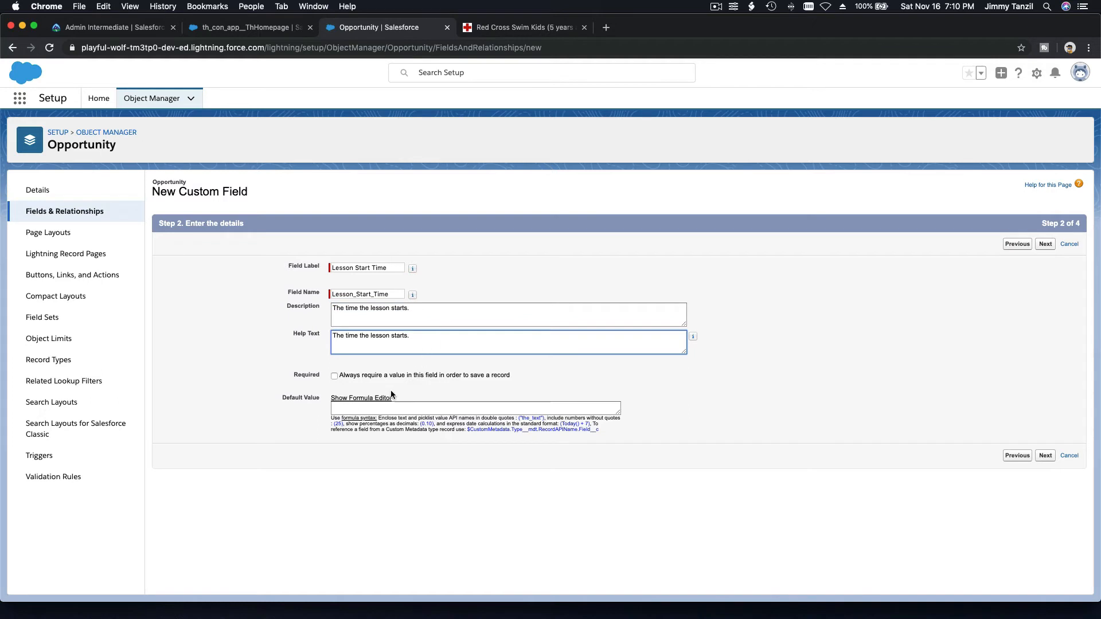
Step: Make Lesson Start Time required and save it with the default profile access and page layouts, starting another custom field
{"action": "left_click", "coordinate": [334, 376]}
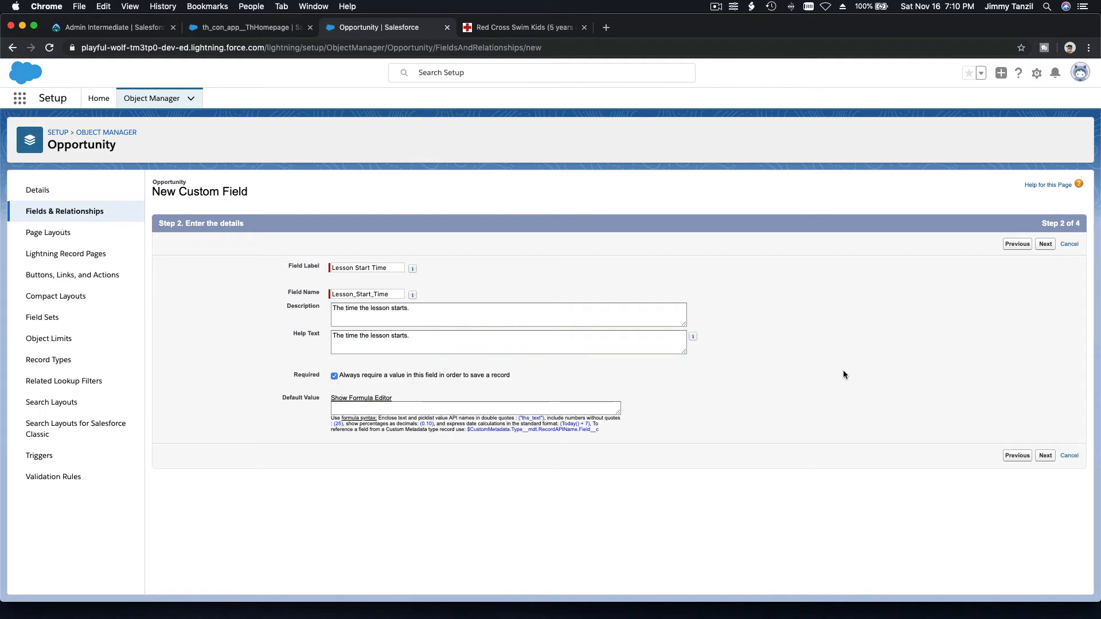
{"action": "left_click", "coordinate": [1045, 246]}
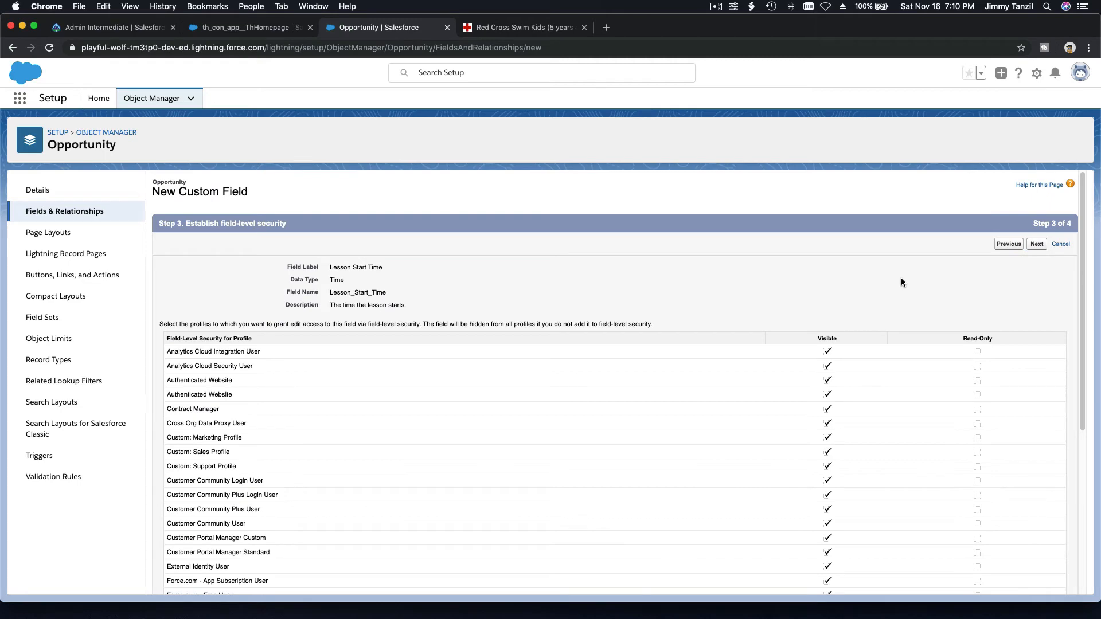
{"action": "scroll", "coordinate": [902, 282], "scroll_direction": "down", "scroll_amount": 5}
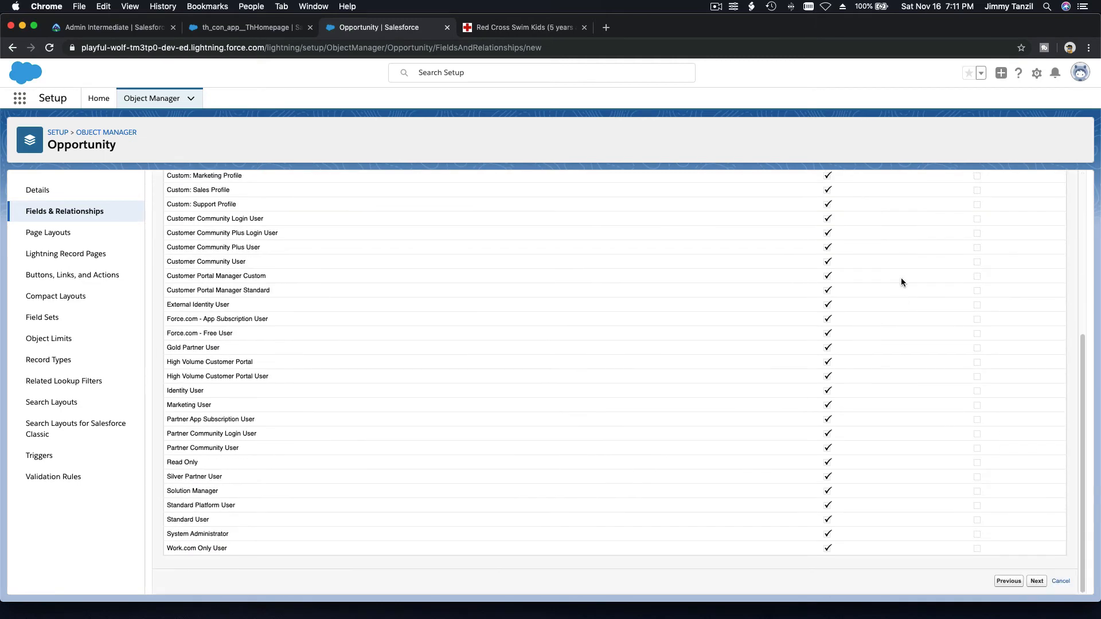
{"action": "scroll", "coordinate": [901, 282], "scroll_direction": "up", "scroll_amount": 10}
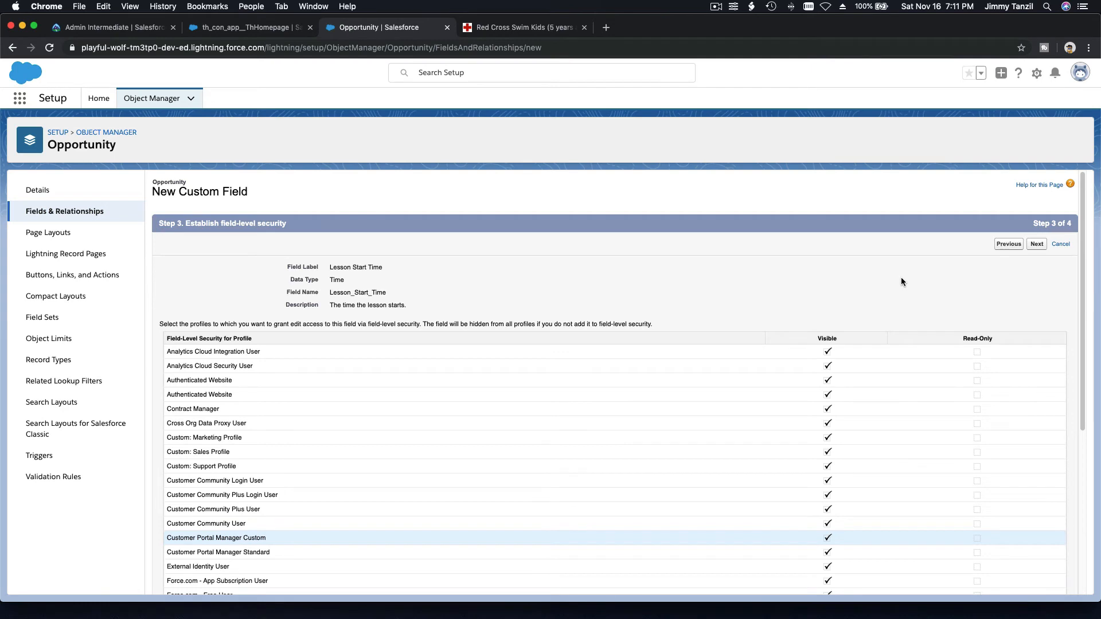
{"action": "left_click", "coordinate": [1038, 245]}
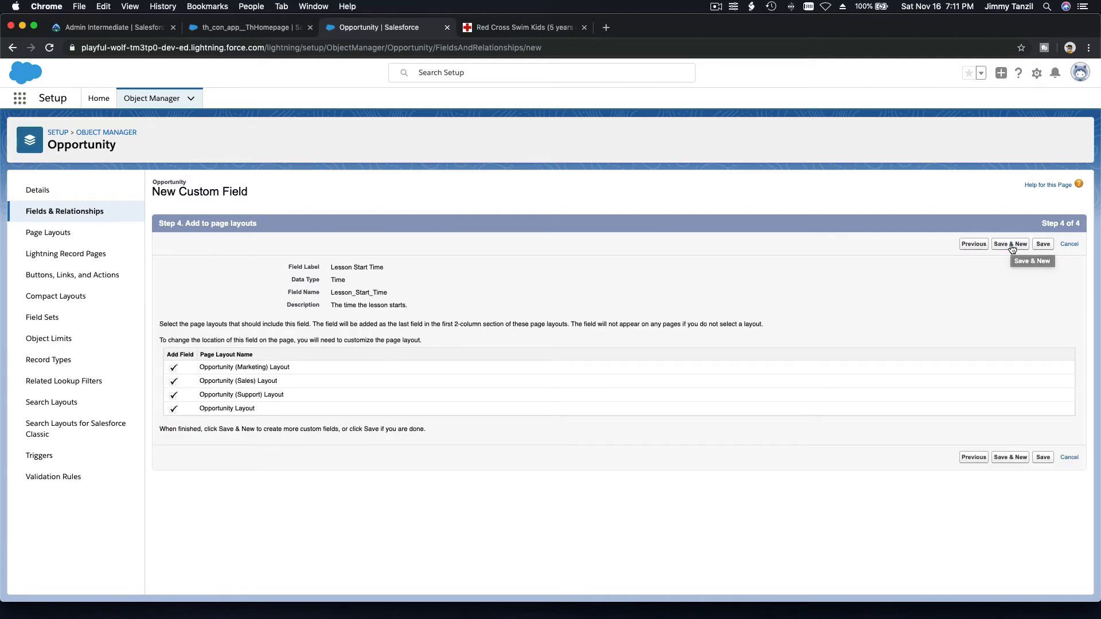
{"action": "left_click", "coordinate": [1012, 247]}
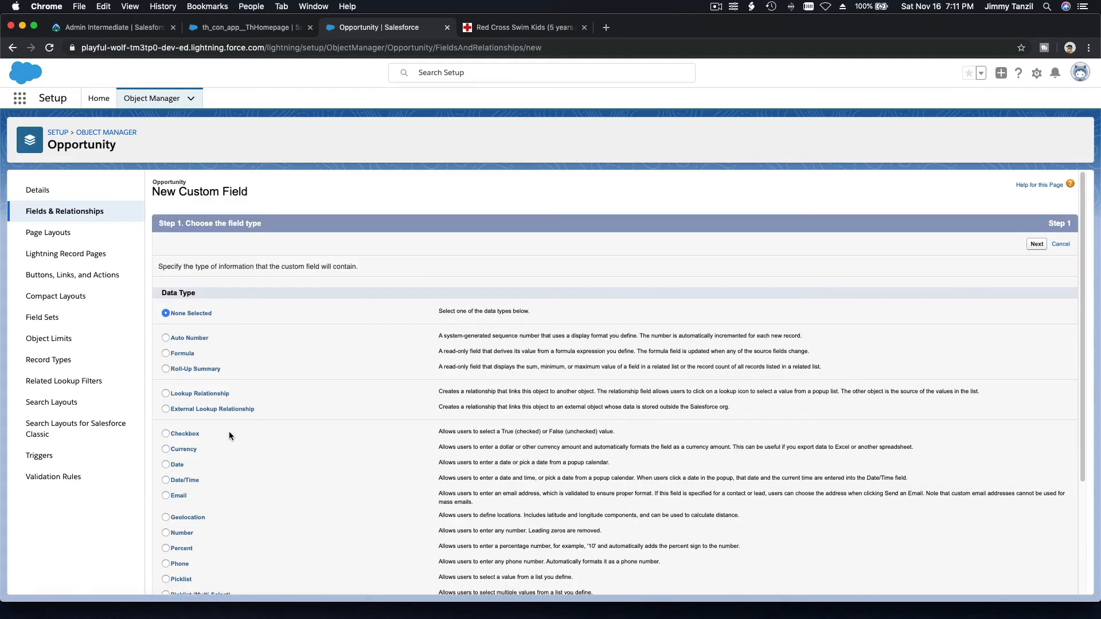
Step: Choose Time as the new Opportunity field's data type and label it "Lesson End Time"
{"action": "scroll", "coordinate": [229, 432], "scroll_direction": "down", "scroll_amount": 3}
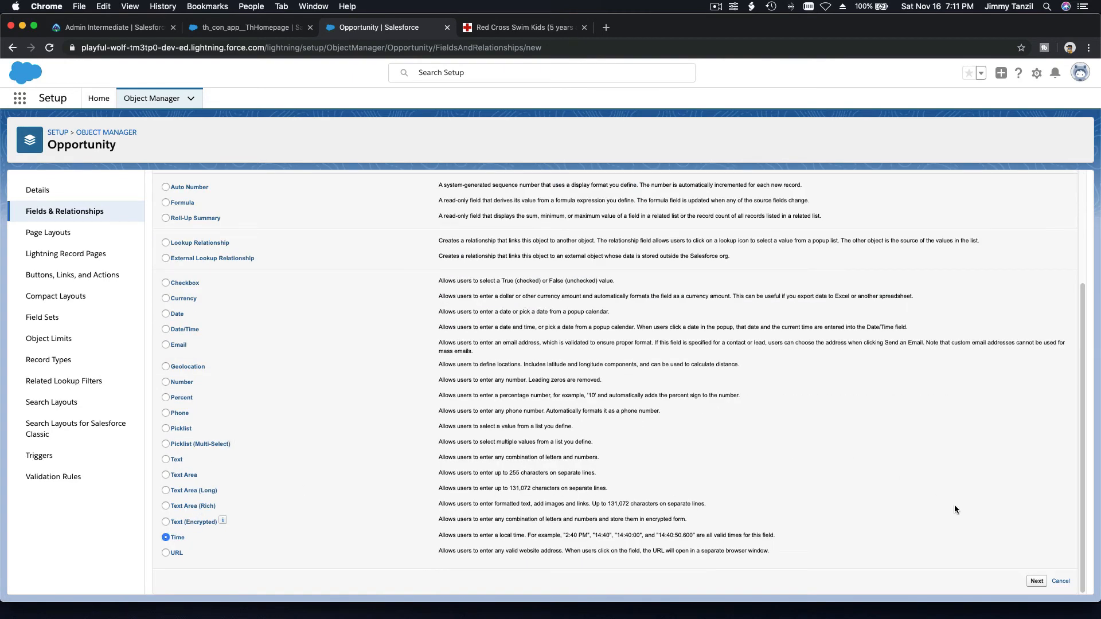
{"action": "left_click", "coordinate": [1036, 582]}
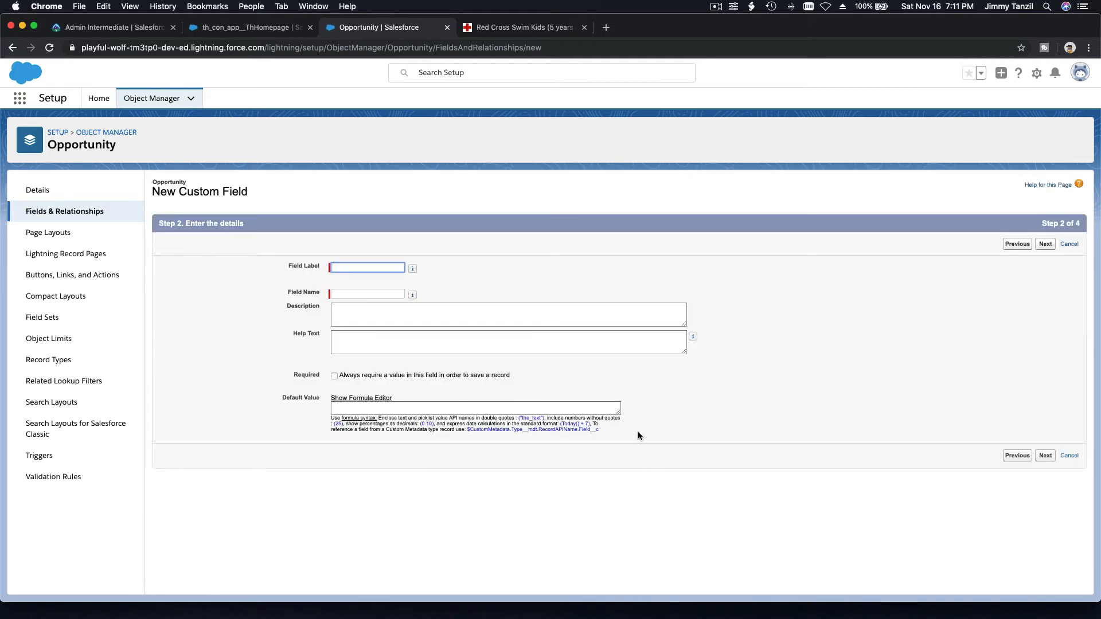
{"action": "type", "text": "Lesson End Time"}
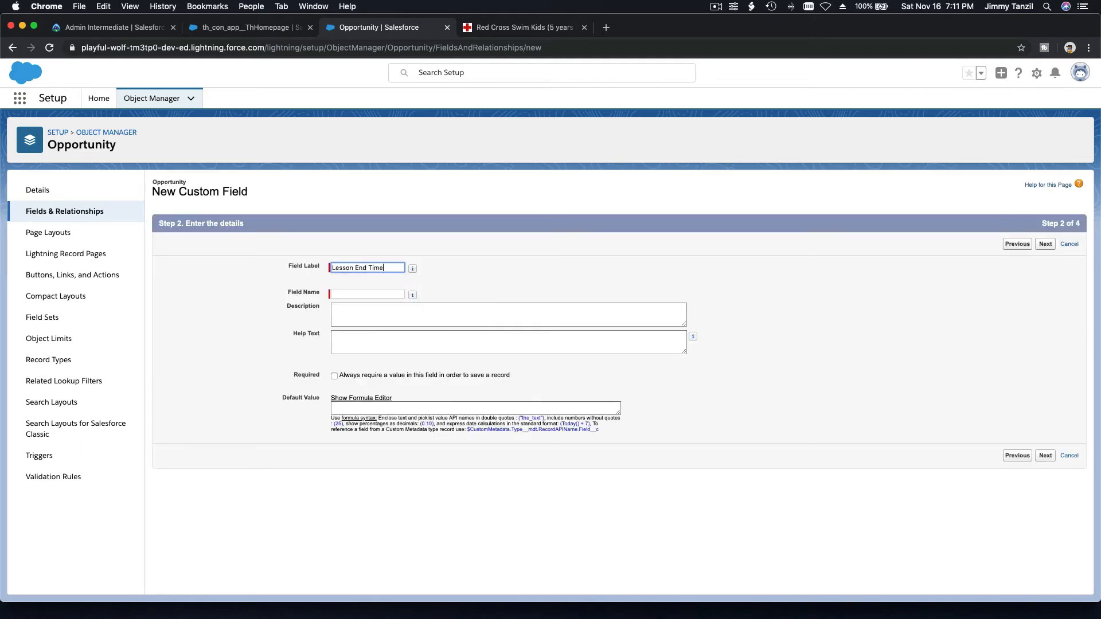
{"action": "key", "text": "Tab"}
{"action": "key", "text": "Tab"}
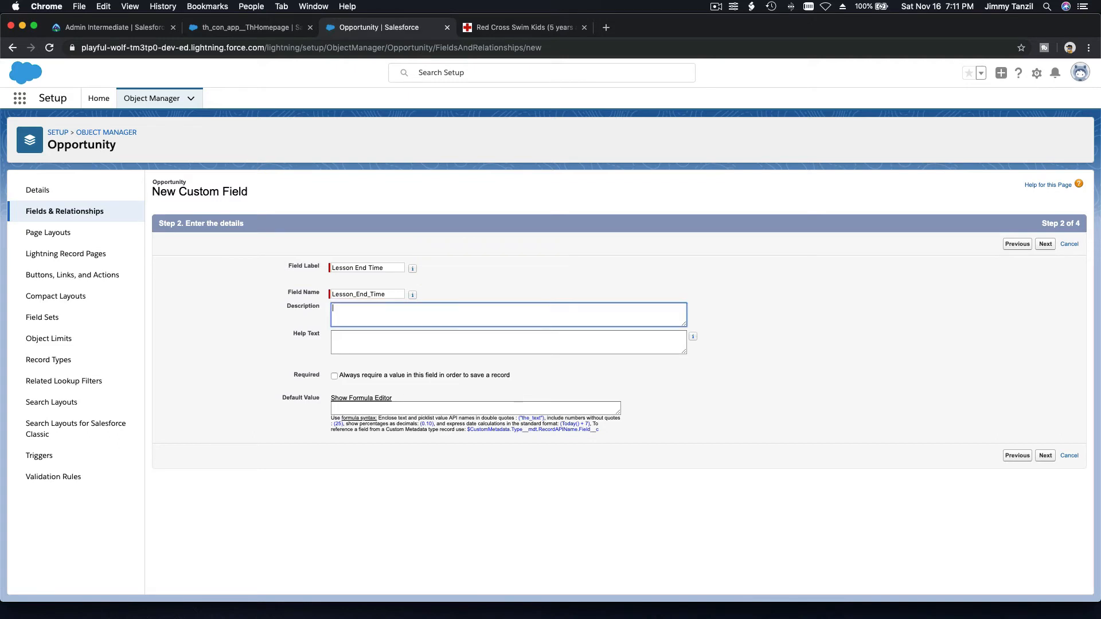
Step: Enter "The time the lesson will end." as both the description and the help text of Lesson End Time
{"action": "type", "text": "The time the lesson will end."}
{"action": "key", "text": "super+a"}
{"action": "key", "text": "super+c"}
{"action": "left_click", "coordinate": [631, 343]}
{"action": "key", "text": "super+v"}
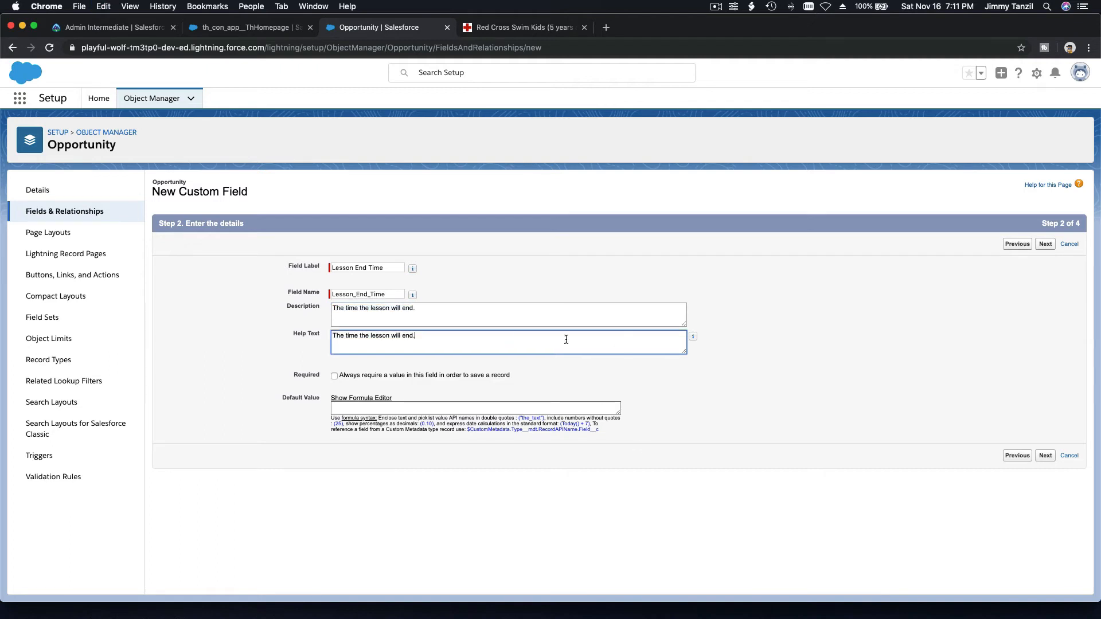
Step: Make Lesson End Time required and save it with the default profile access and page layouts, starting another custom field
{"action": "left_click", "coordinate": [334, 376]}
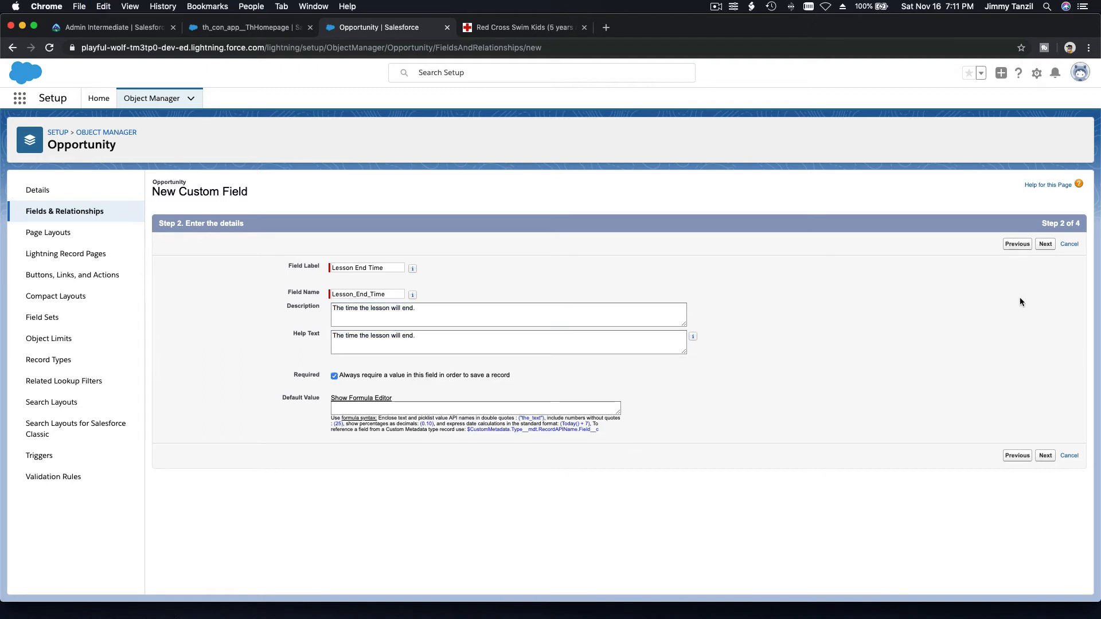
{"action": "left_click", "coordinate": [1046, 244]}
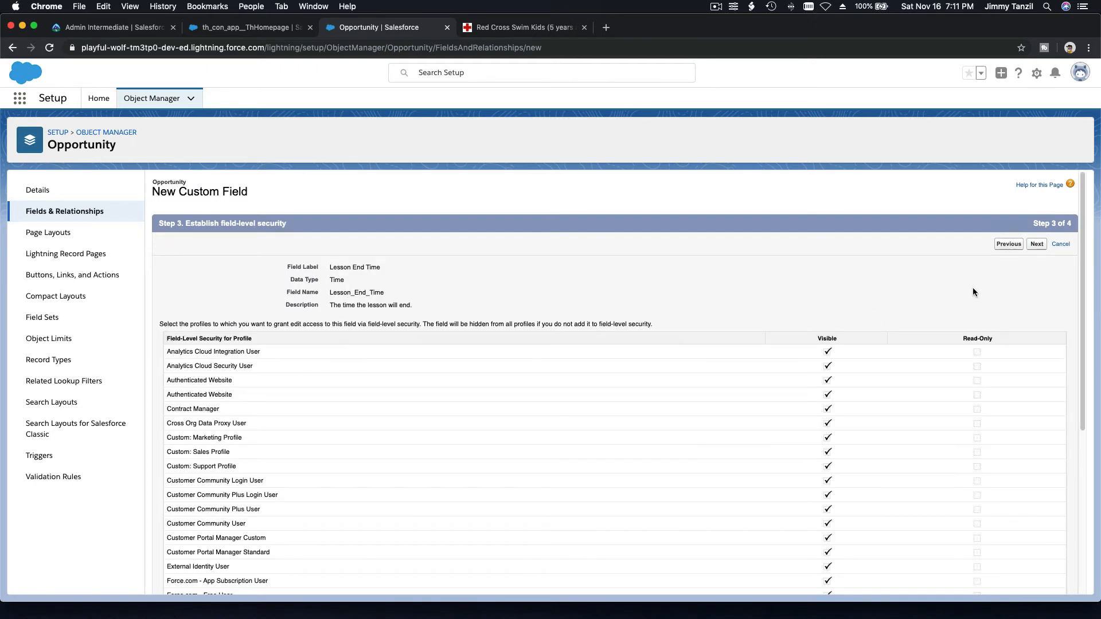
{"action": "left_click", "coordinate": [1042, 248]}
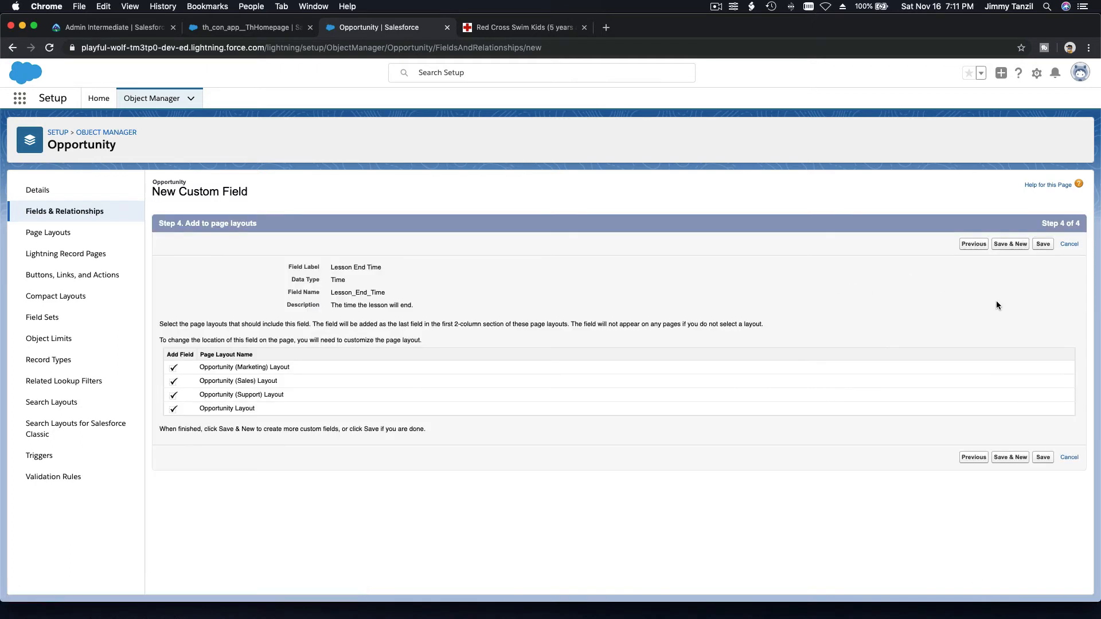
{"action": "left_click", "coordinate": [1010, 245]}
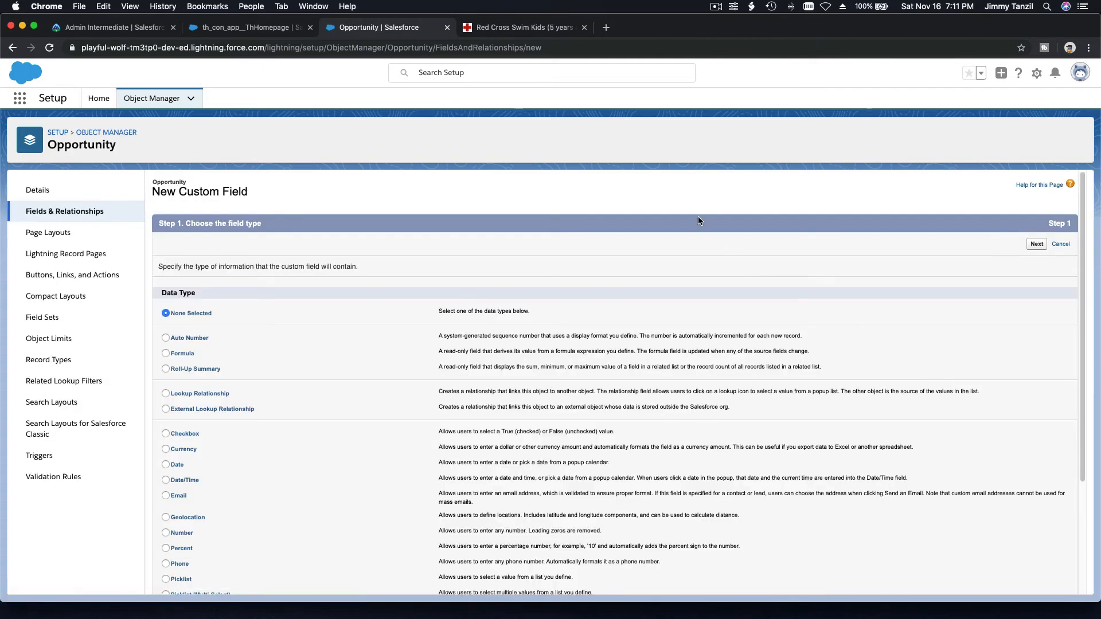
Step: Choose Picklist as the new Opportunity field's data type and label it "Swim Kids Level"
{"action": "scroll", "coordinate": [698, 220], "scroll_direction": "down", "scroll_amount": 3}
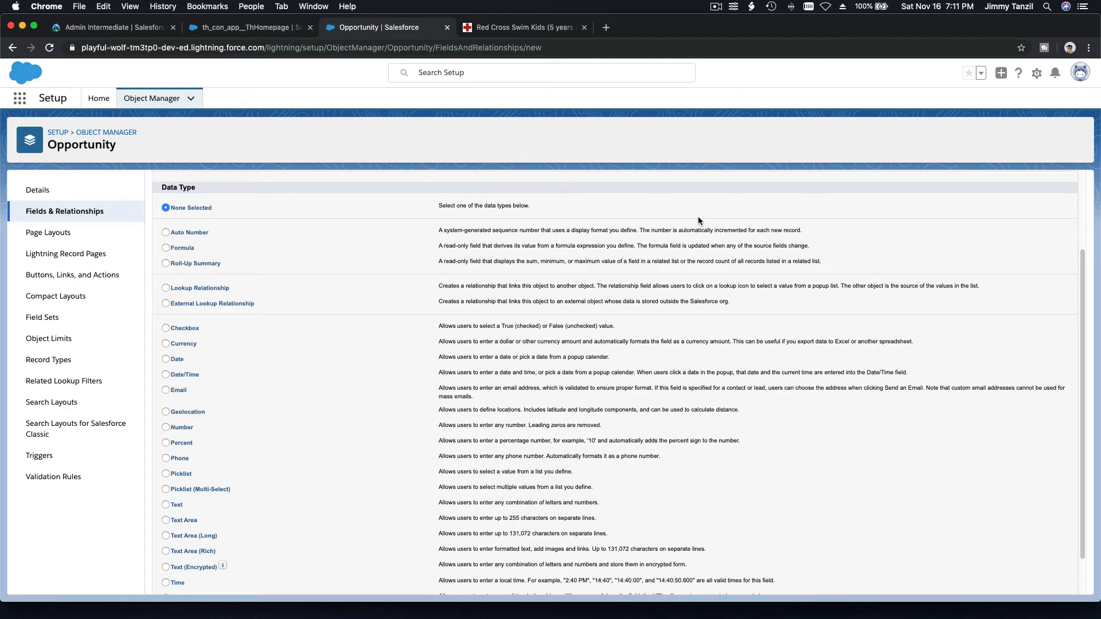
{"action": "scroll", "coordinate": [698, 220], "scroll_direction": "down", "scroll_amount": 1}
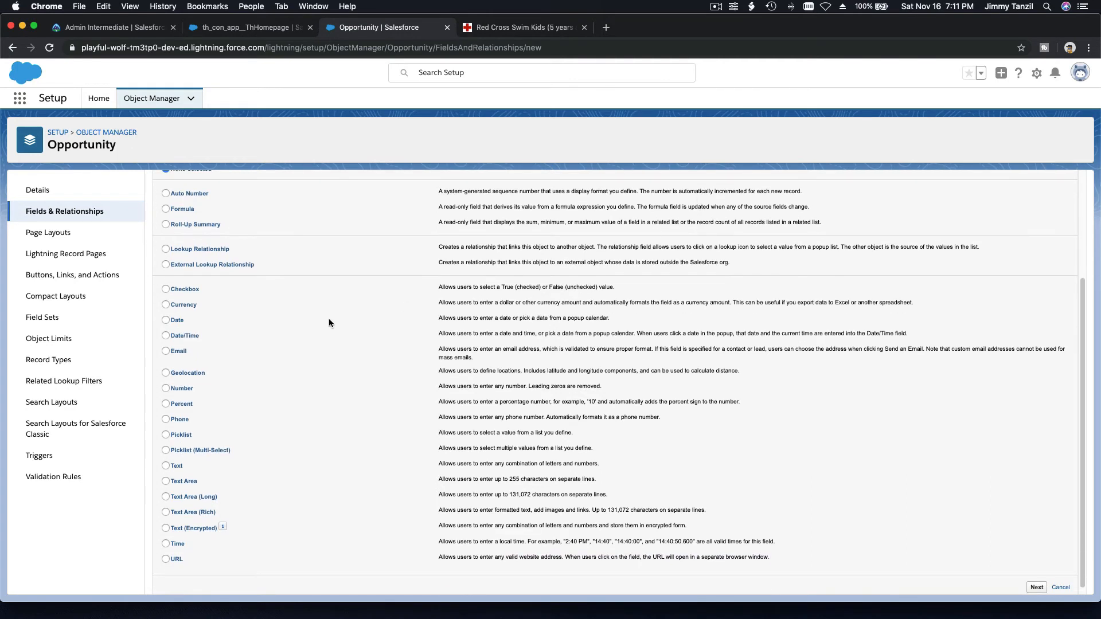
{"action": "scroll", "coordinate": [250, 319], "scroll_direction": "down", "scroll_amount": 1}
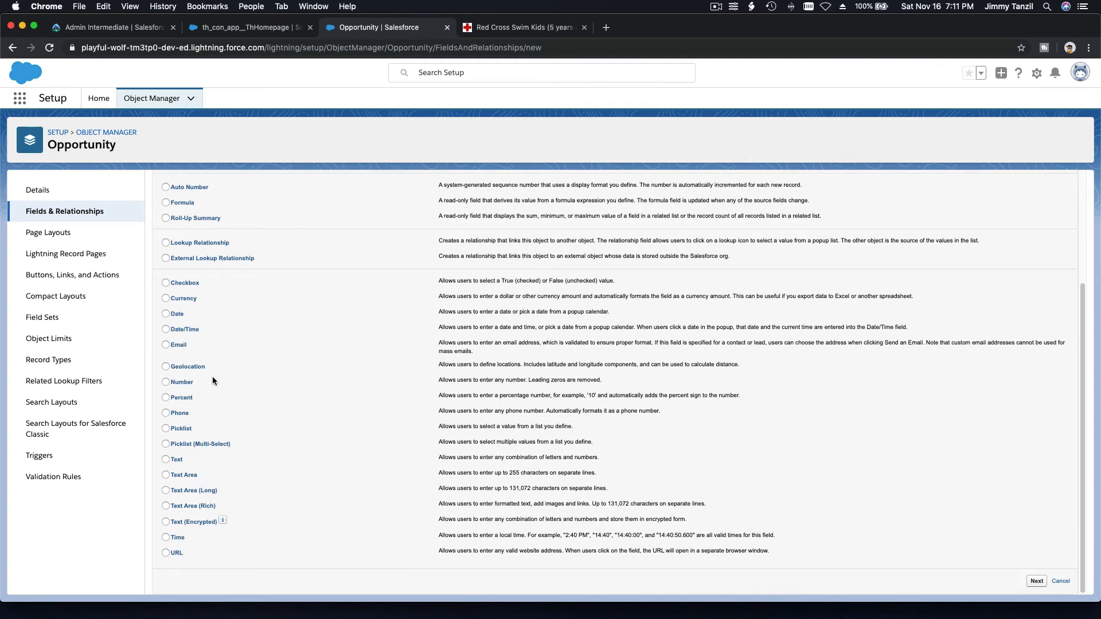
{"action": "left_click", "coordinate": [189, 429]}
{"action": "left_click", "coordinate": [1037, 581]}
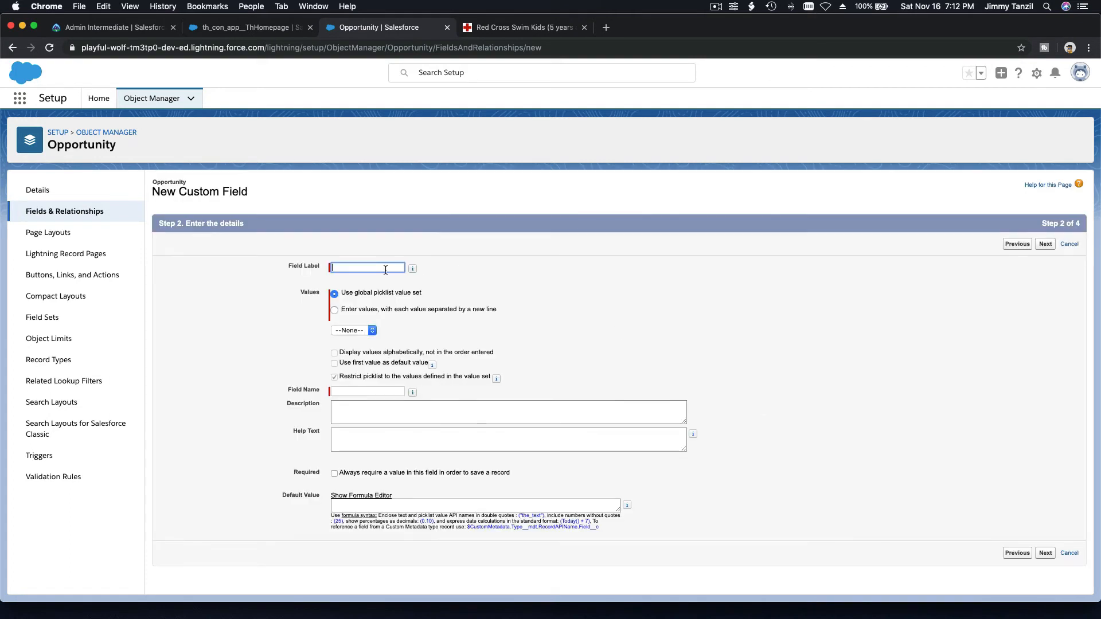
{"action": "left_click", "coordinate": [385, 269]}
{"action": "type", "text": "Swim Kids Level"}
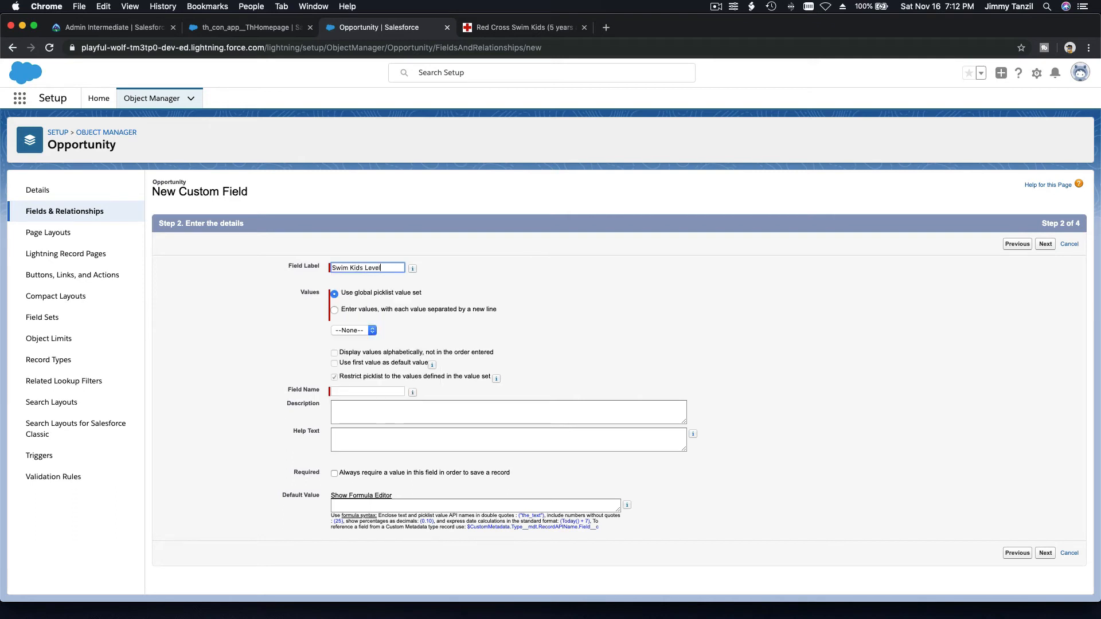
Step: Give Swim Kids Level its own picklist values, the numbers 1 to 10, each on a separate line
{"action": "left_click", "coordinate": [374, 311]}
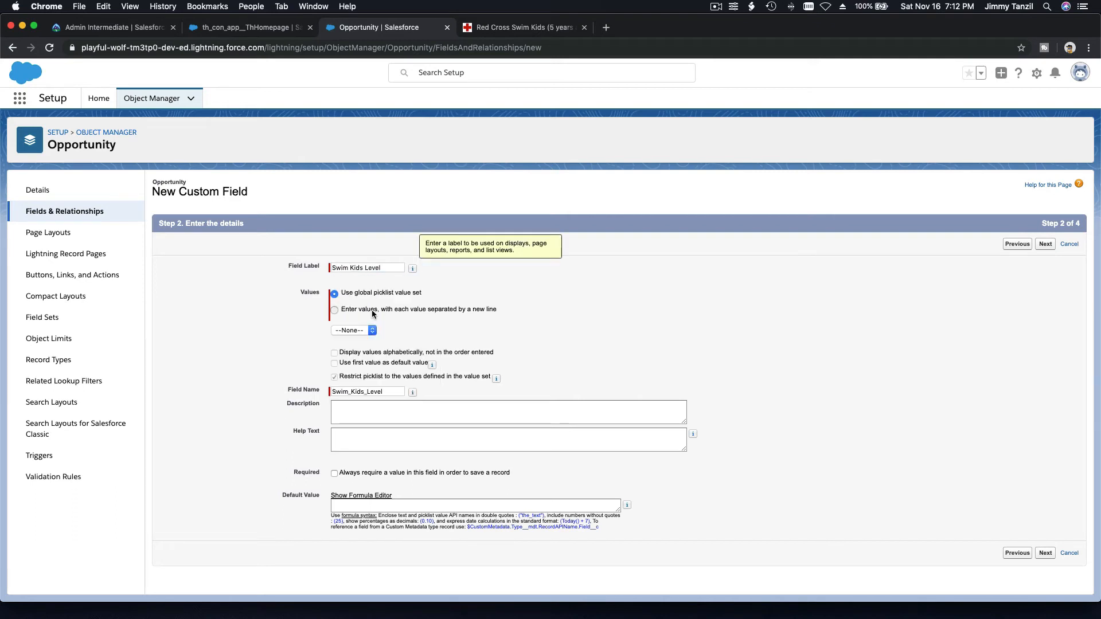
{"action": "left_click", "coordinate": [381, 358]}
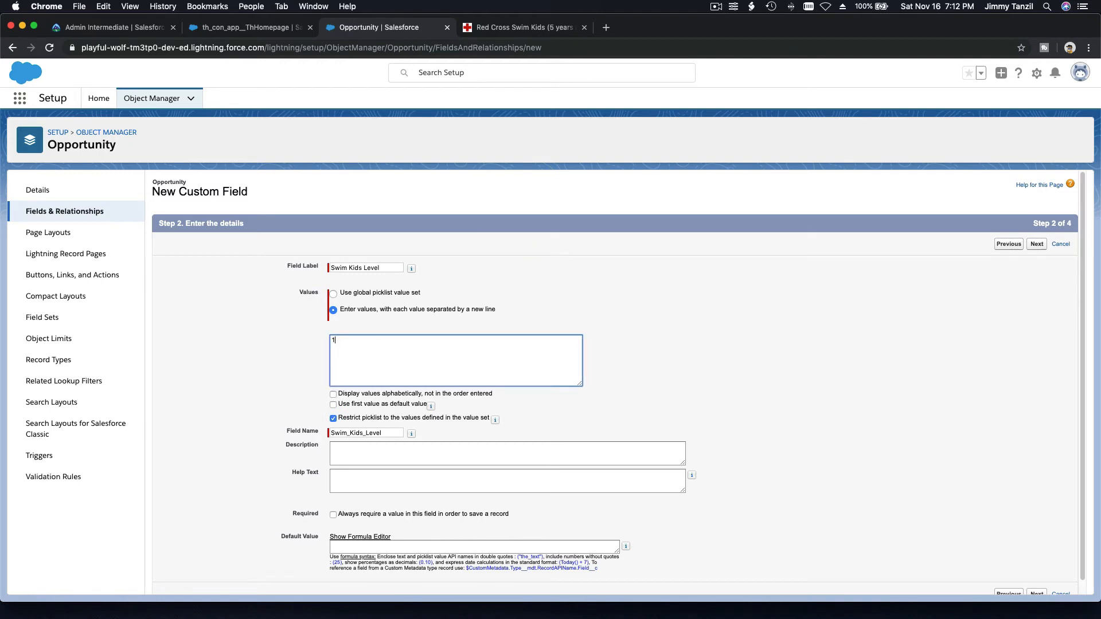
{"action": "type", "text": "1 2 3 4 5 6"}
{"action": "type", "text": "7"}
{"action": "key", "text": "Return"}
{"action": "type", "text": "8"}
{"action": "key", "text": "Return"}
{"action": "type", "text": "9"}
{"action": "key", "text": "Return"}
{"action": "type", "text": "10"}
{"action": "left_click", "coordinate": [663, 412]}
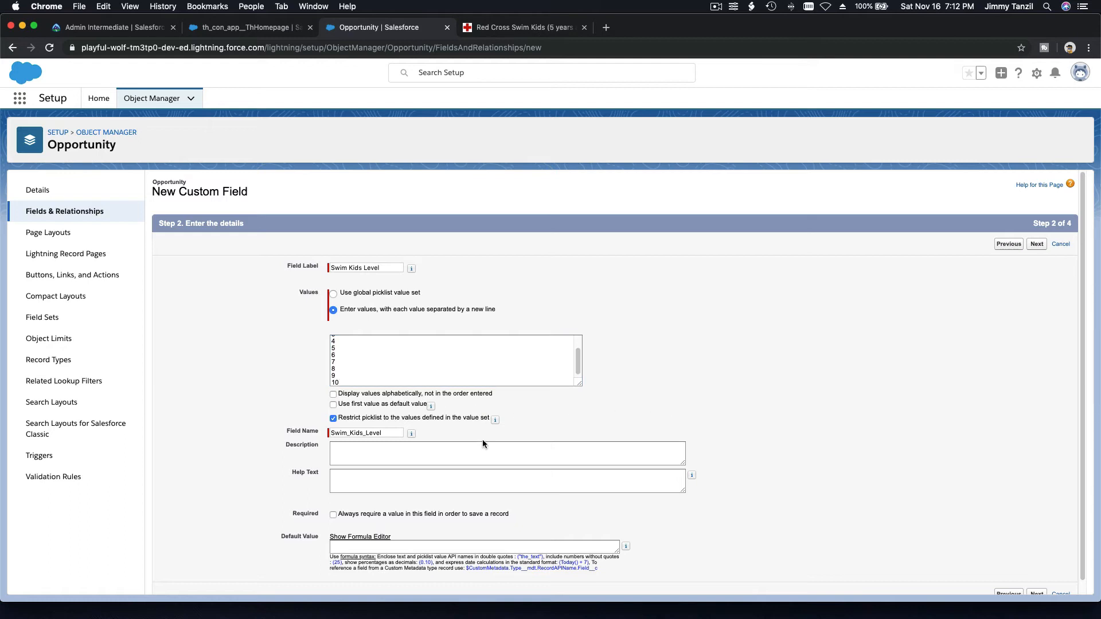
Step: Enter "The swim kids level being enrolled." as both the description and the help text of Swim Kids Level
{"action": "left_click", "coordinate": [459, 466]}
{"action": "type", "text": "T"}
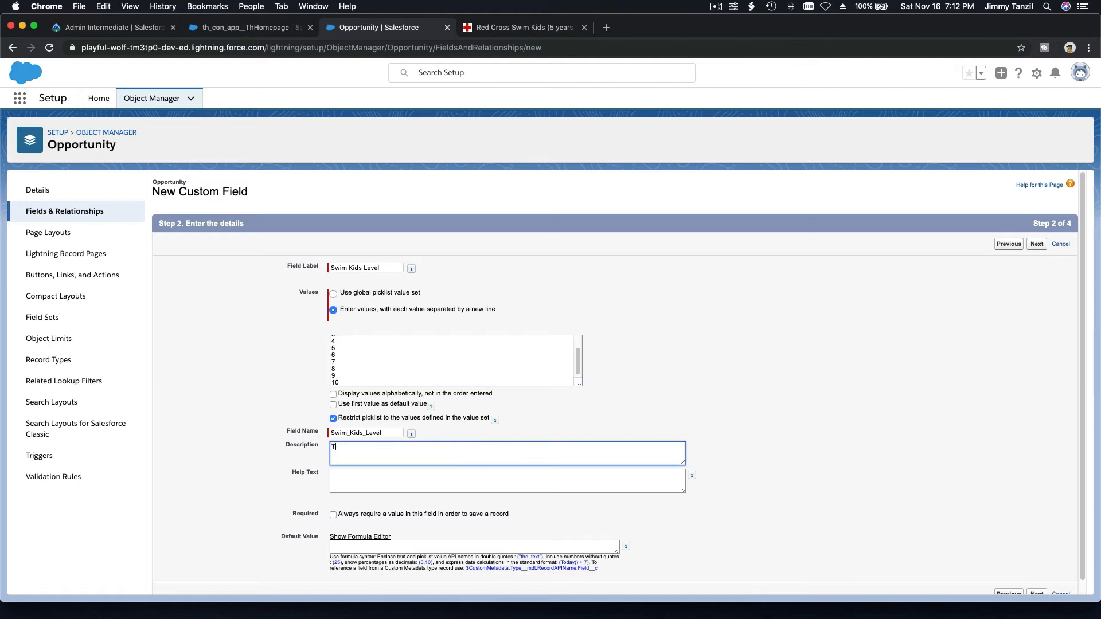
{"action": "type", "text": "he swim kids level being endroolled."}
{"action": "key", "text": "super+a"}
{"action": "key", "text": "super+c"}
{"action": "left_click", "coordinate": [460, 484]}
{"action": "key", "text": "super+v"}
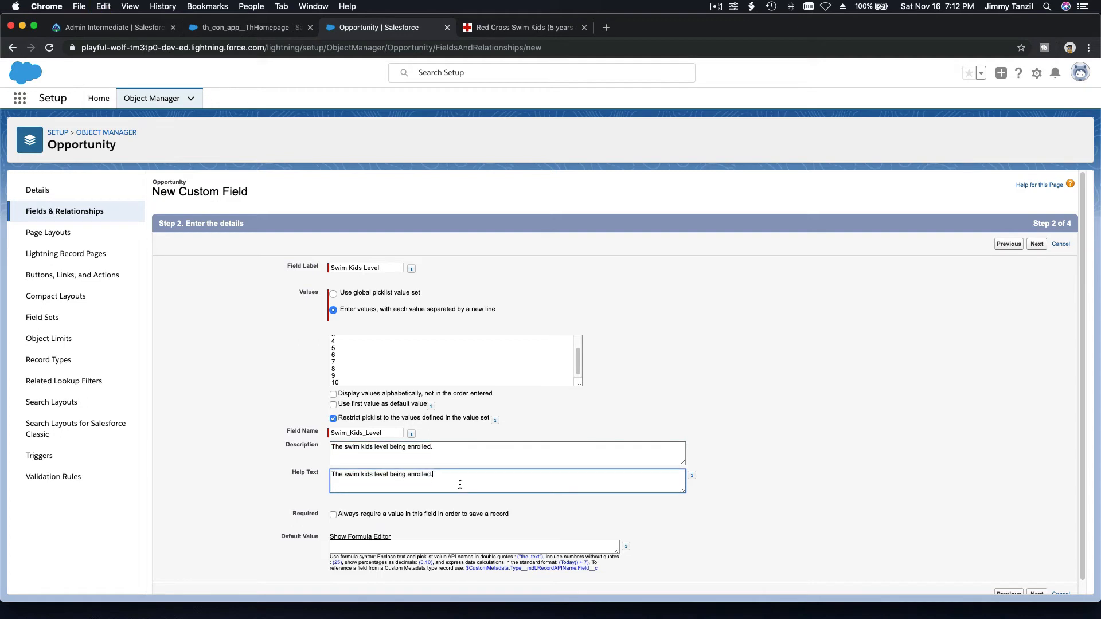
Step: Make Swim Kids Level required and save it with the default profile access and page layouts, starting another custom field
{"action": "left_click", "coordinate": [334, 515]}
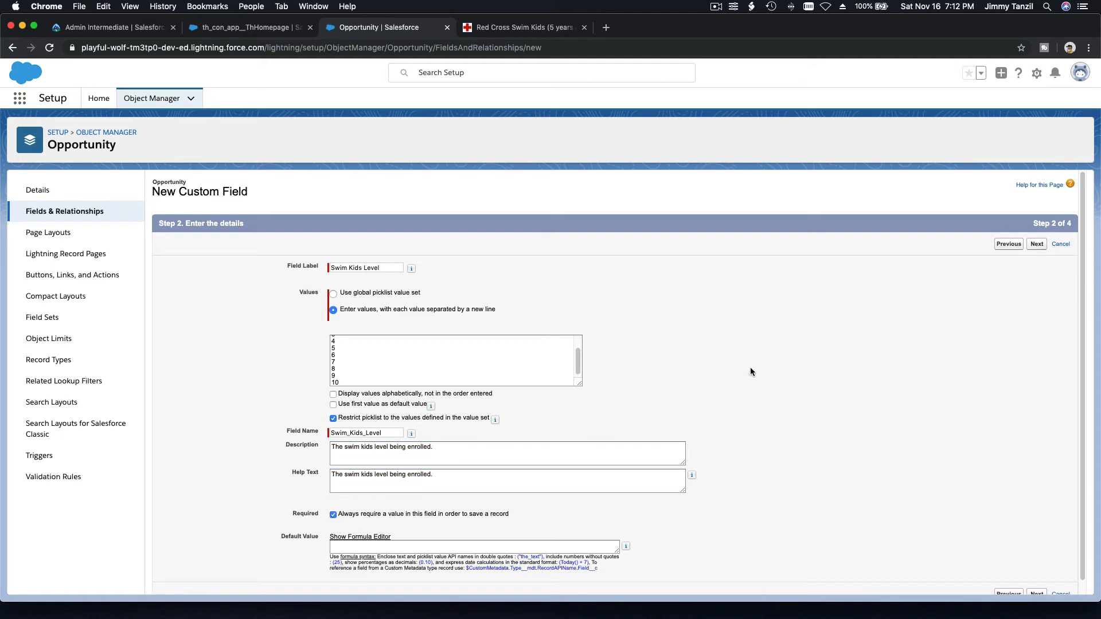
{"action": "scroll", "coordinate": [838, 373], "scroll_direction": "down", "scroll_amount": 1}
{"action": "scroll", "coordinate": [835, 367], "scroll_direction": "up", "scroll_amount": 1}
{"action": "left_click", "coordinate": [1037, 245]}
{"action": "scroll", "coordinate": [929, 304], "scroll_direction": "down", "scroll_amount": 3}
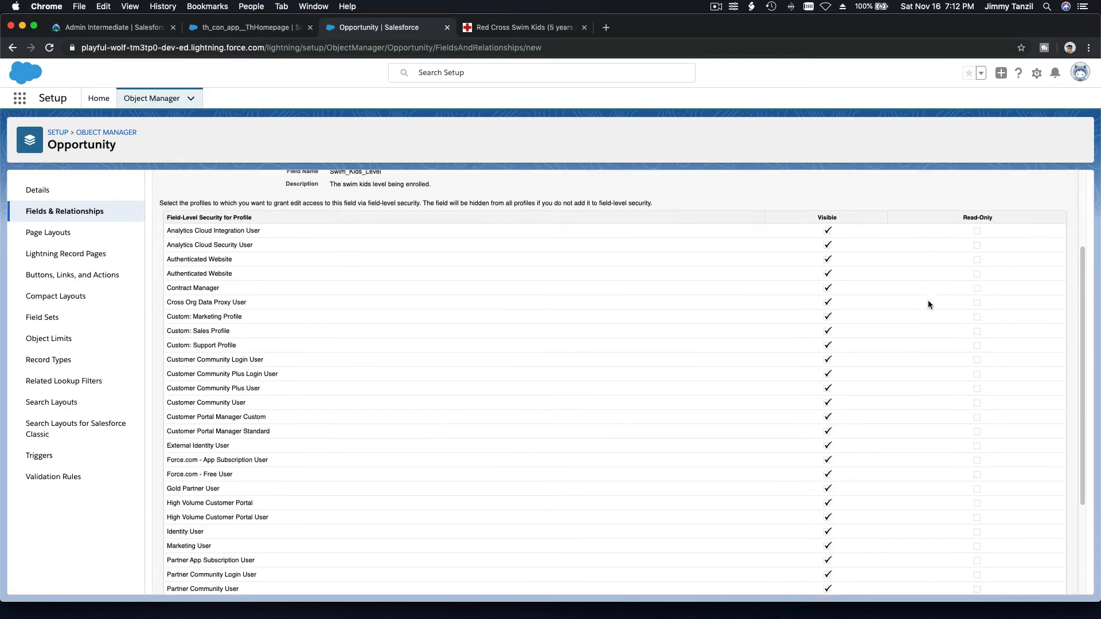
{"action": "scroll", "coordinate": [929, 304], "scroll_direction": "up", "scroll_amount": 3}
{"action": "left_click", "coordinate": [1037, 245]}
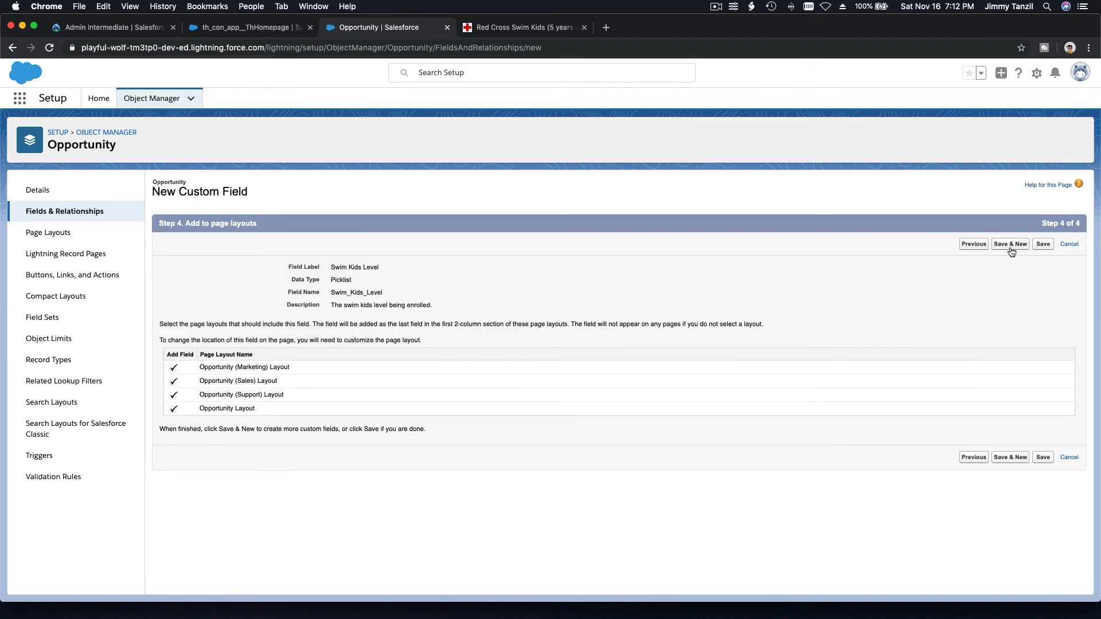
{"action": "left_click", "coordinate": [1011, 245]}
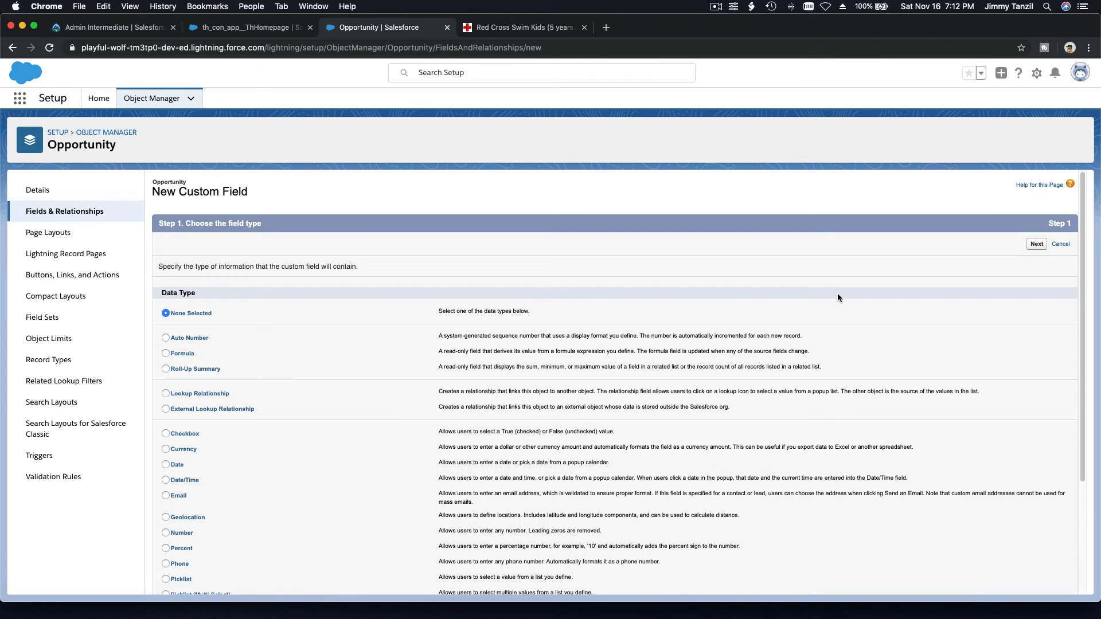
Step: Choose Lookup Relationship as the new Opportunity field's data type and relate it to the Contact object
{"action": "scroll", "coordinate": [838, 297], "scroll_direction": "down", "scroll_amount": 1}
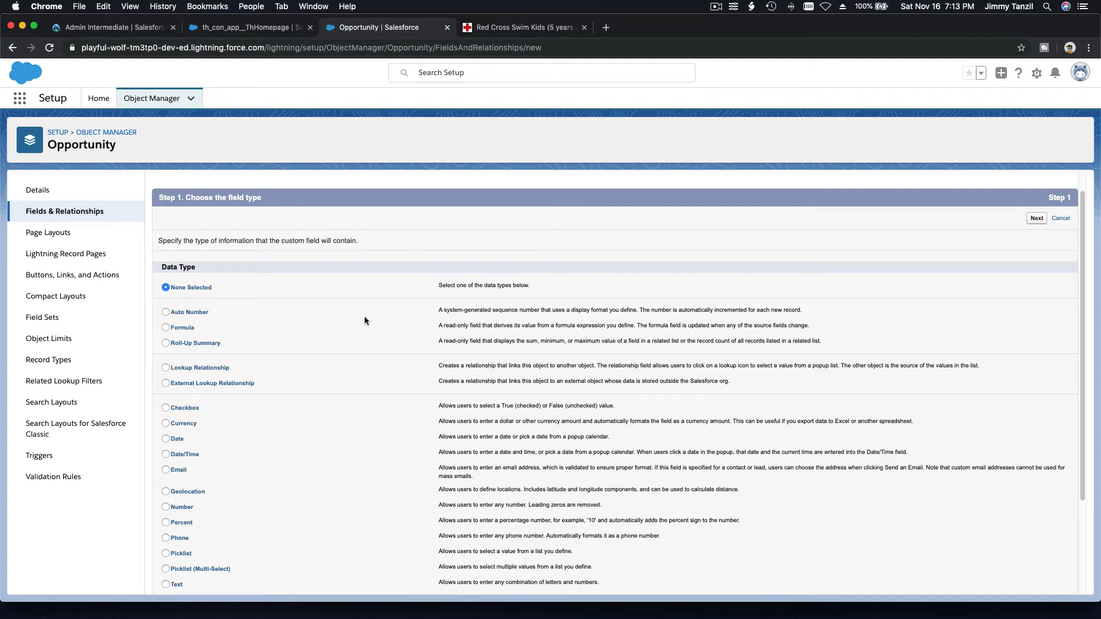
{"action": "scroll", "coordinate": [401, 342], "scroll_direction": "down", "scroll_amount": 3}
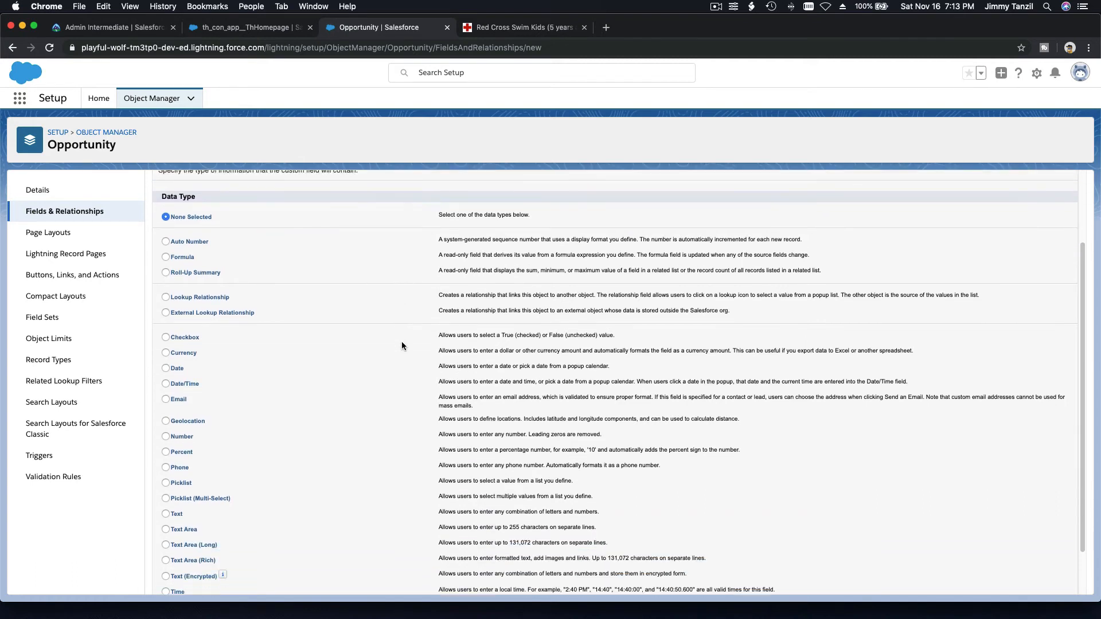
{"action": "left_click", "coordinate": [218, 299]}
{"action": "scroll", "coordinate": [424, 303], "scroll_direction": "up", "scroll_amount": 3}
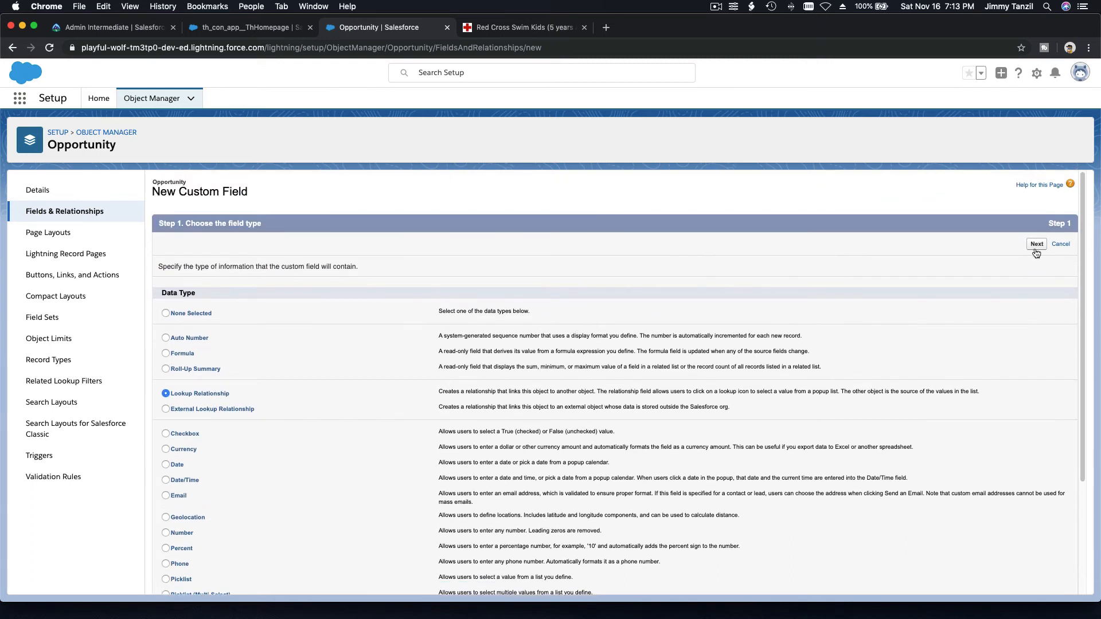
{"action": "left_click", "coordinate": [1036, 244]}
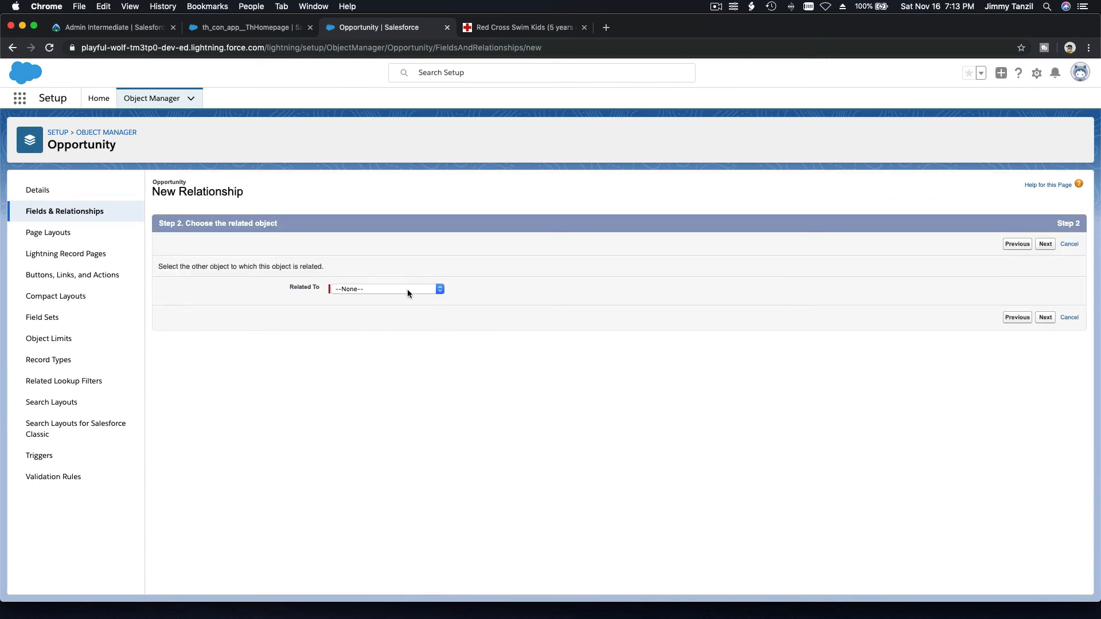
{"action": "left_click", "coordinate": [407, 289]}
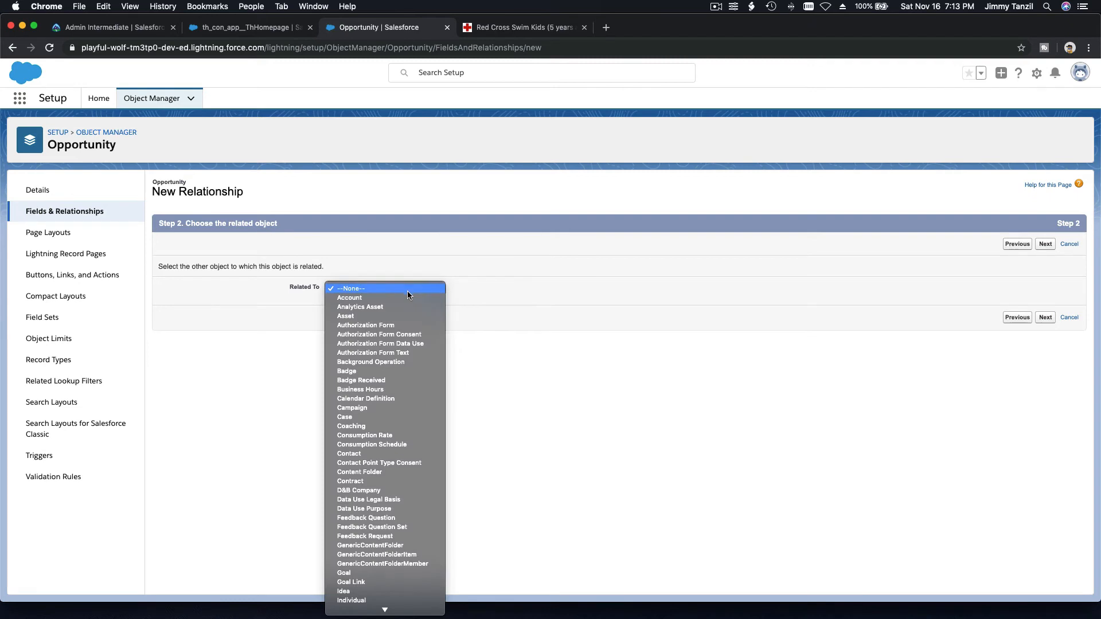
{"action": "scroll", "coordinate": [411, 388], "scroll_direction": "down", "scroll_amount": 4}
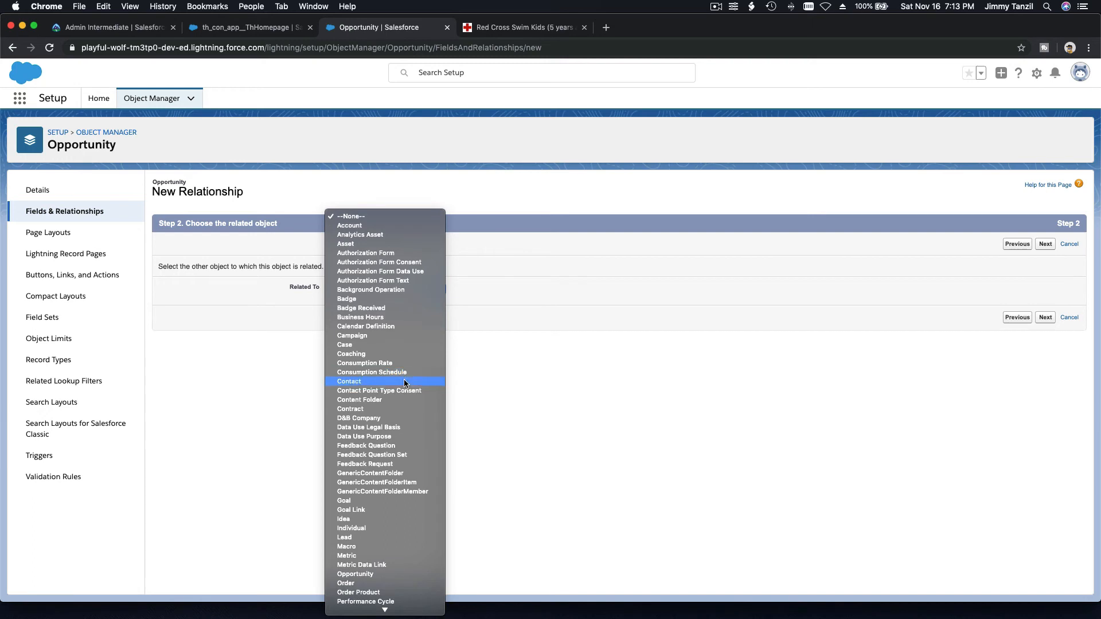
{"action": "left_click", "coordinate": [404, 381]}
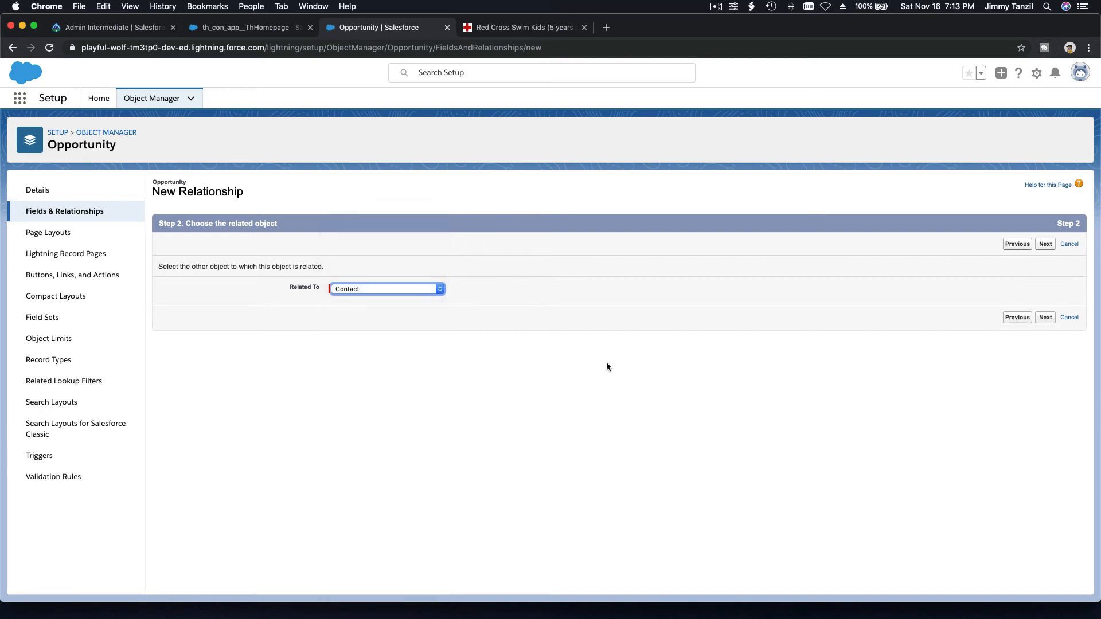
{"action": "left_click", "coordinate": [1048, 247]}
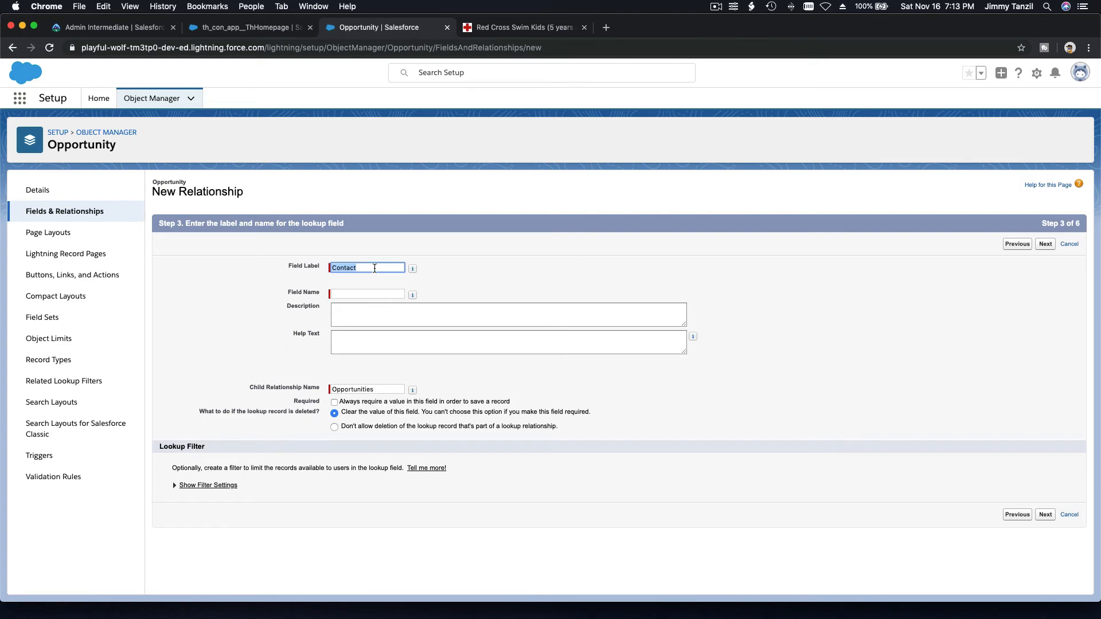
Step: Label the Contact lookup field "Swimming Instructor" and accept the field name derived from it
{"action": "type", "text": "Swimming Instructor"}
{"action": "key", "text": "Tab"}
{"action": "key", "text": "Tab"}
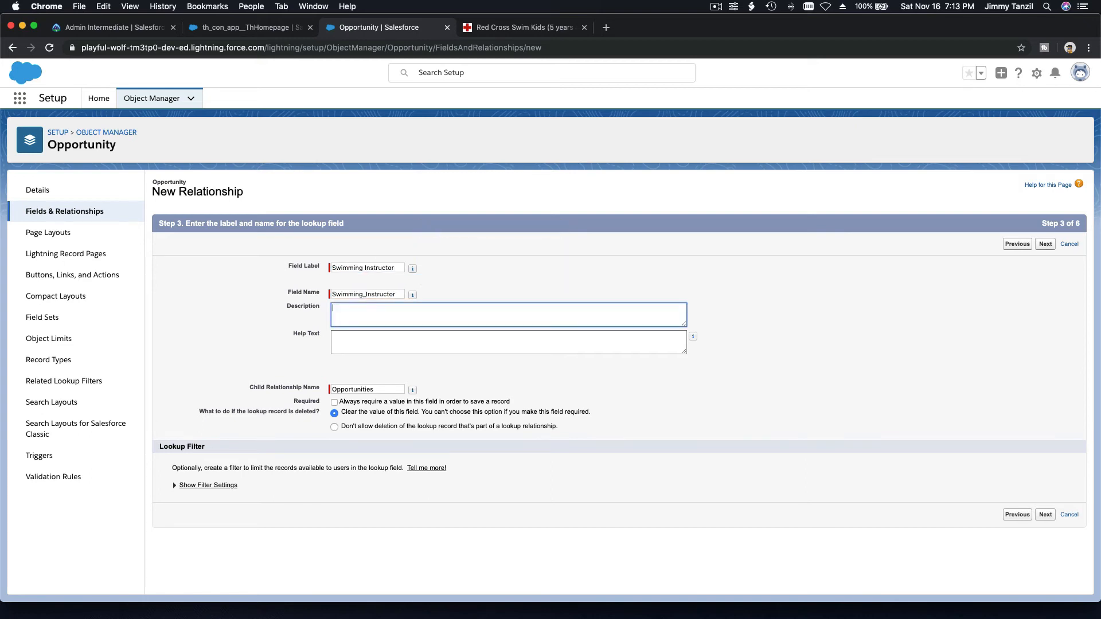
Step: Enter "The swimming instructor who will be teaching the lesson." as both the description and the help text of Swimming Instructor
{"action": "type", "text": "The swimming instructor who will be teaching the l"}
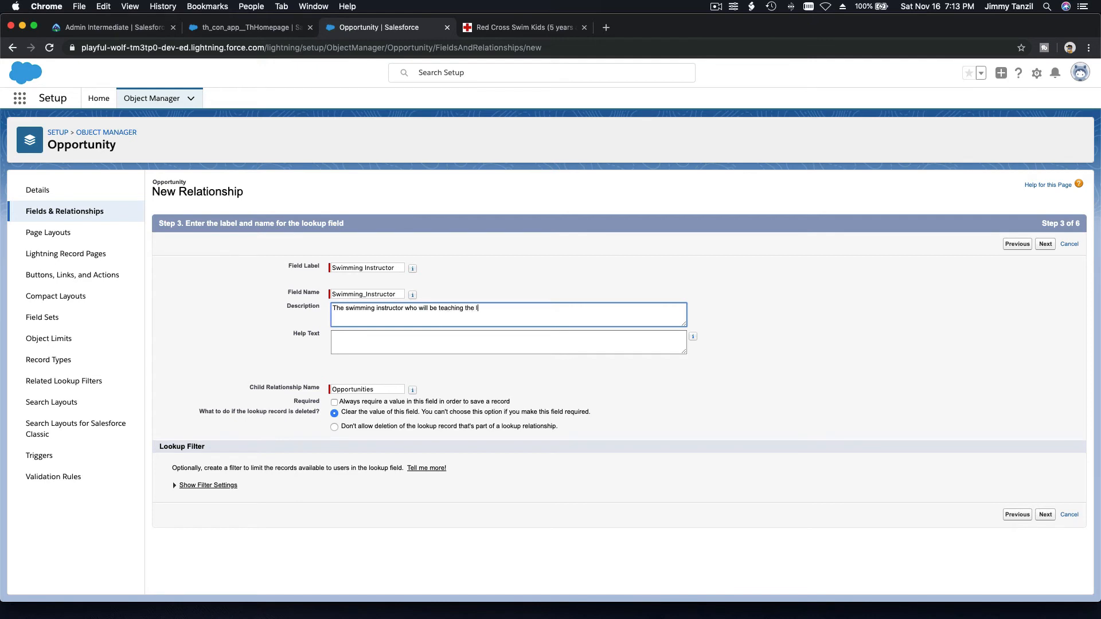
{"action": "type", "text": "esson."}
{"action": "key", "text": "super+a"}
{"action": "key", "text": "super+c"}
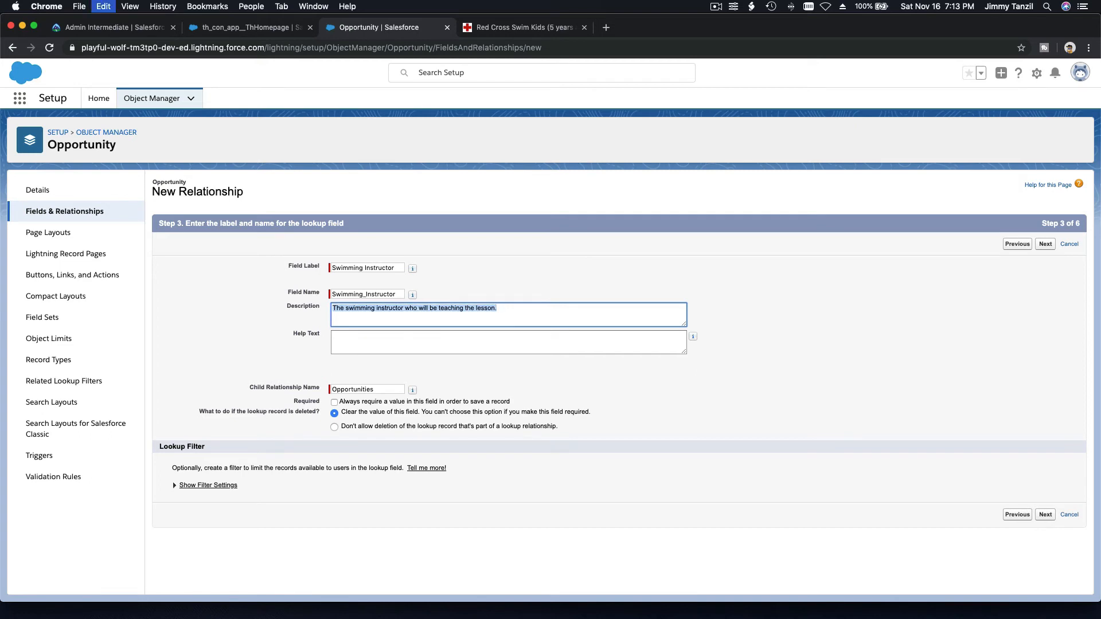
{"action": "left_click", "coordinate": [399, 334]}
{"action": "key", "text": "super+v"}
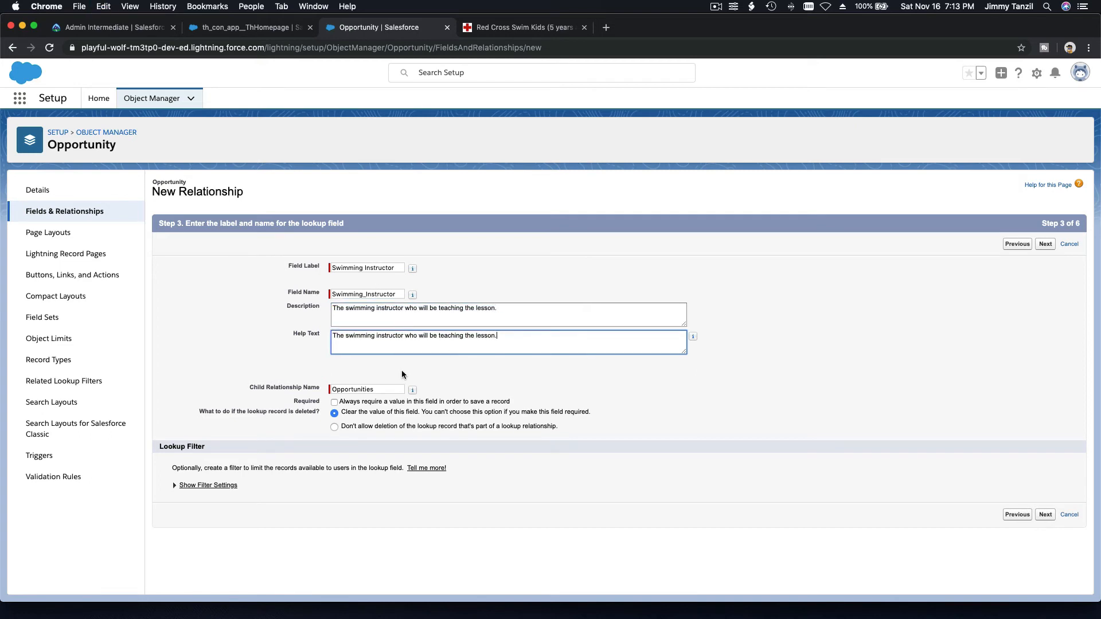
{"action": "left_click", "coordinate": [377, 381]}
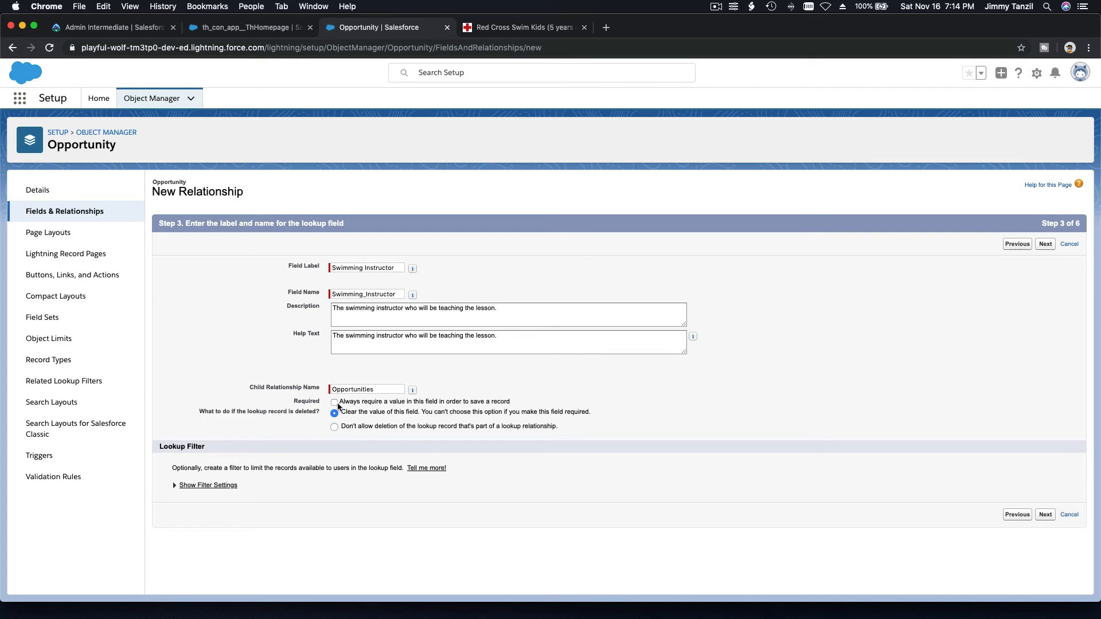
Step: Make Swimming Instructor visible to all profiles and save it with the default page layouts and related list, starting another custom field
{"action": "left_click", "coordinate": [1043, 246]}
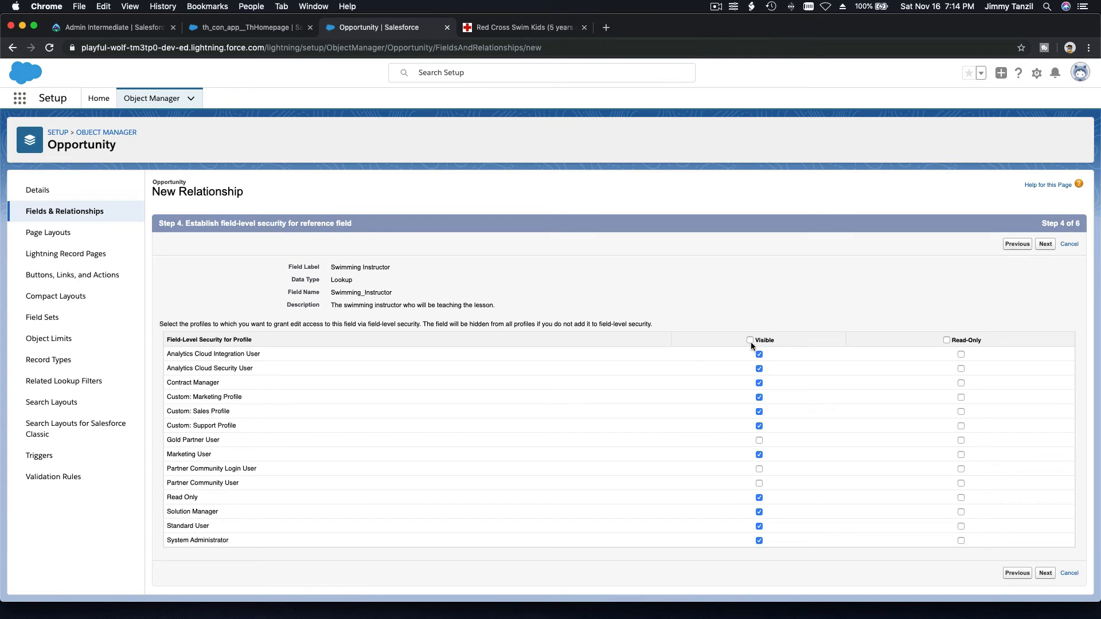
{"action": "left_click", "coordinate": [750, 341]}
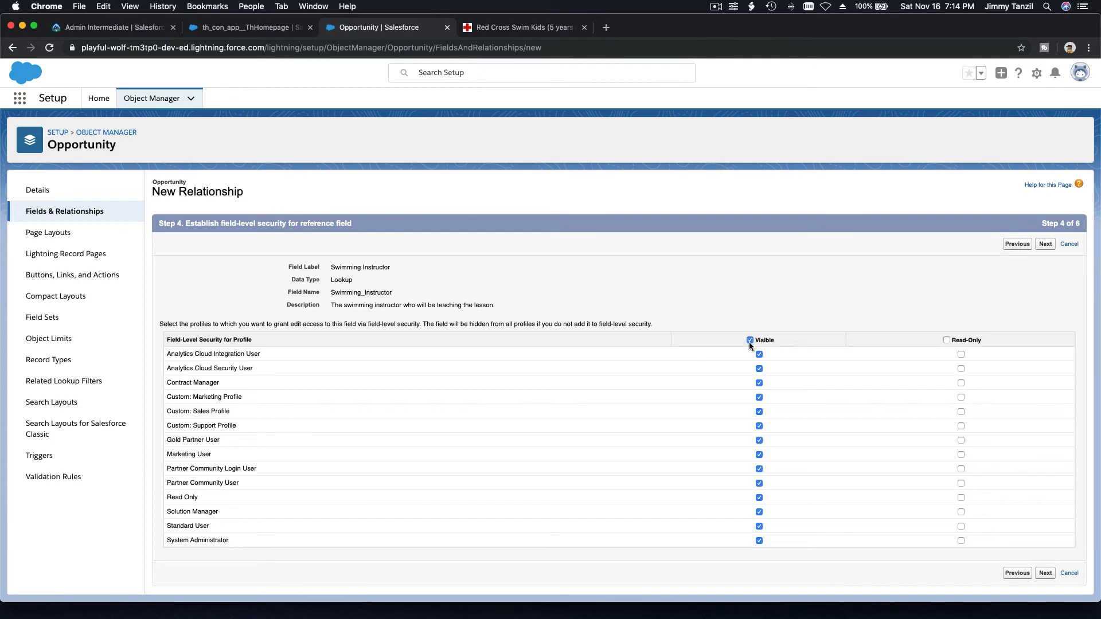
{"action": "left_click", "coordinate": [1047, 247]}
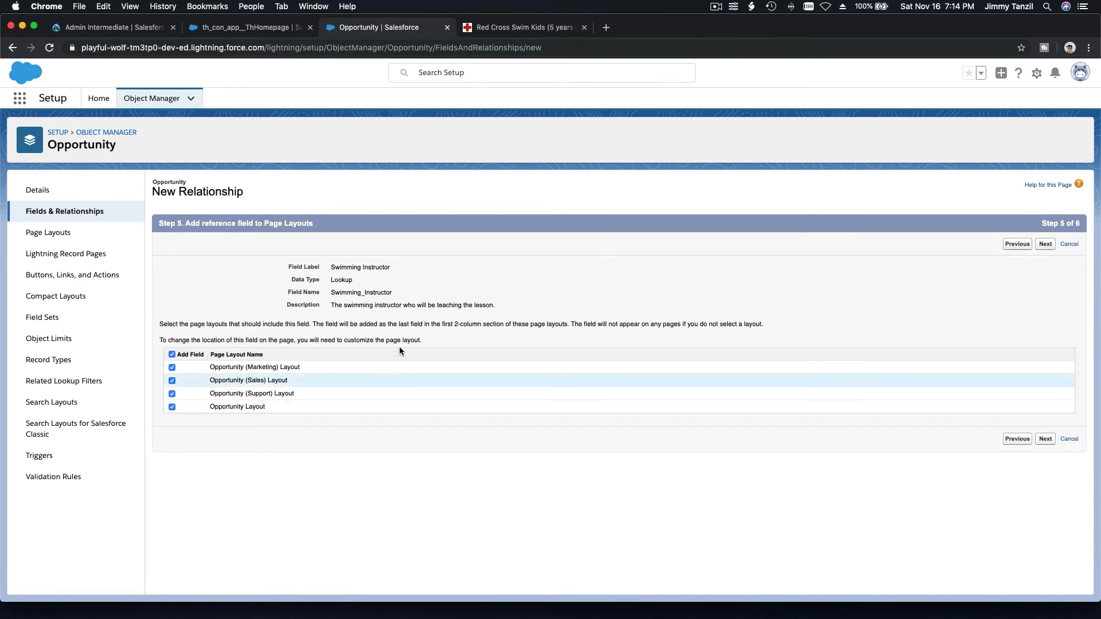
{"action": "left_click", "coordinate": [1043, 247]}
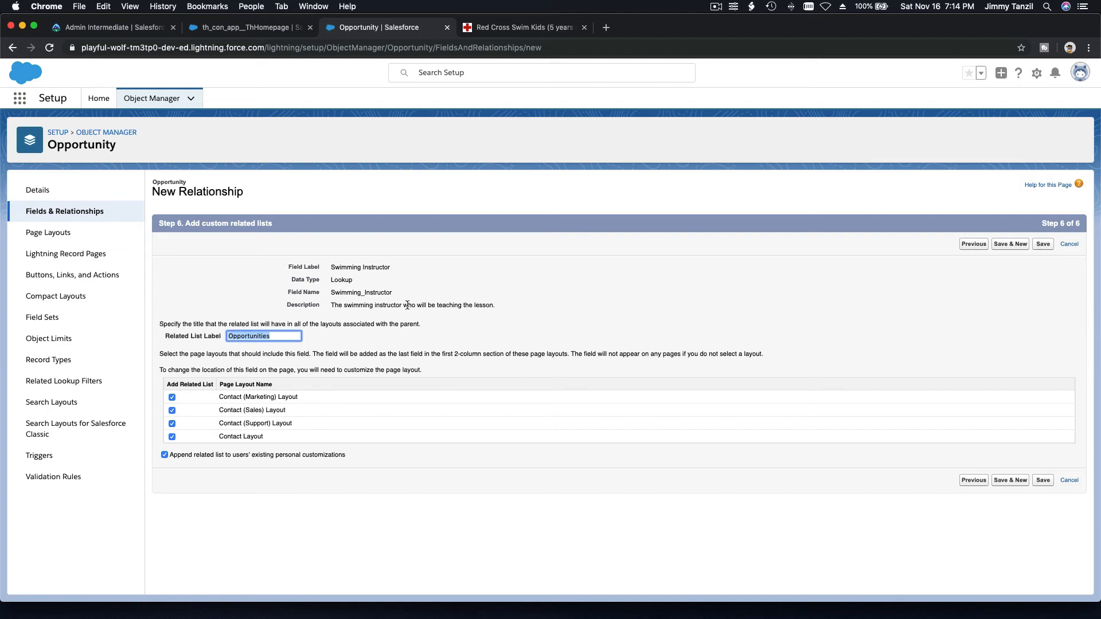
{"action": "left_click", "coordinate": [350, 337]}
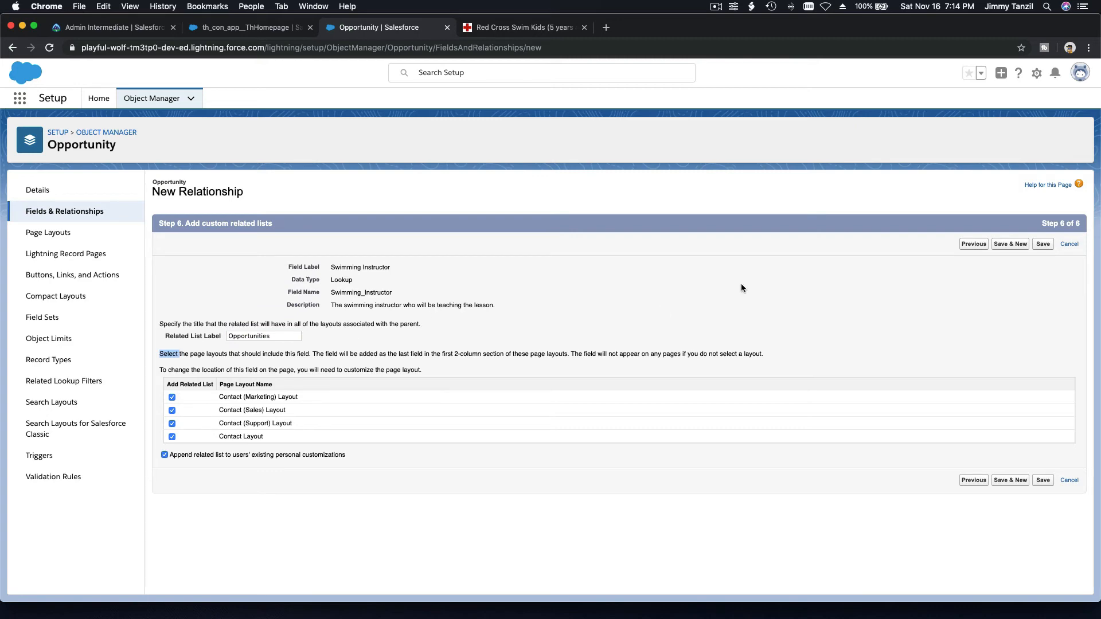
{"action": "left_click", "coordinate": [1007, 247]}
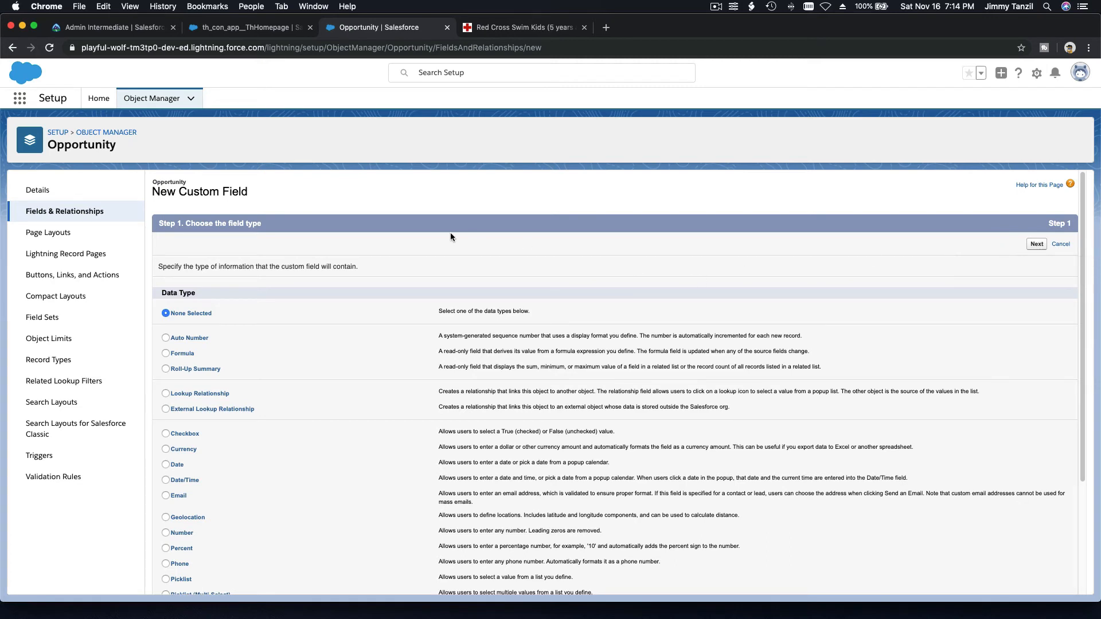
Step: Choose Lookup Relationship as the next Opportunity field's data type and relate it to the Account object
{"action": "scroll", "coordinate": [451, 237], "scroll_direction": "down", "scroll_amount": 2}
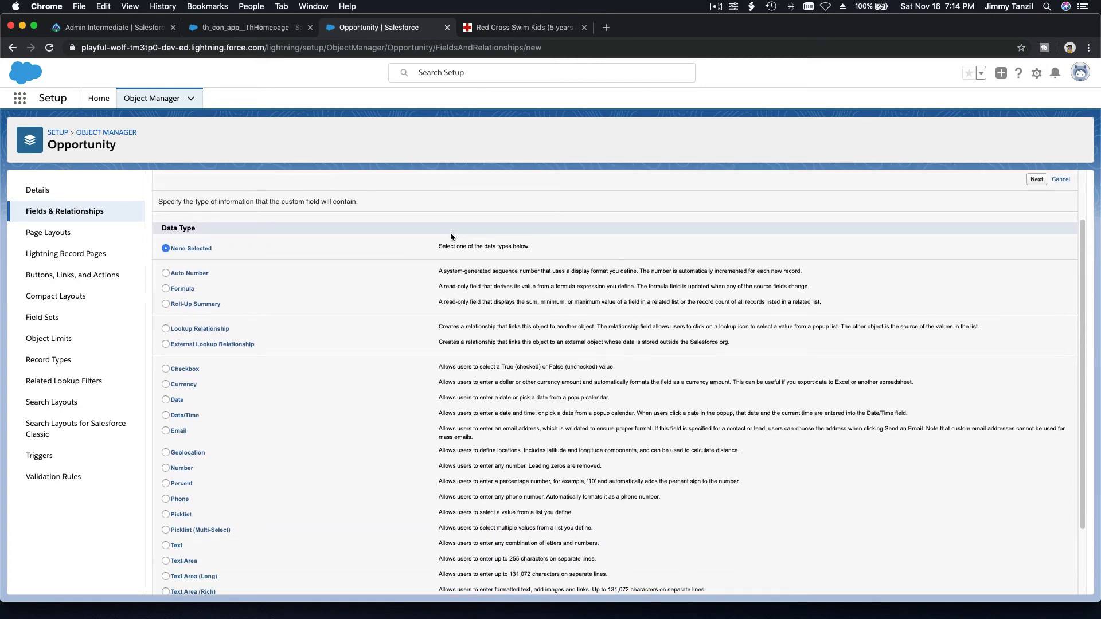
{"action": "left_click", "coordinate": [204, 330]}
{"action": "left_click", "coordinate": [1036, 179]}
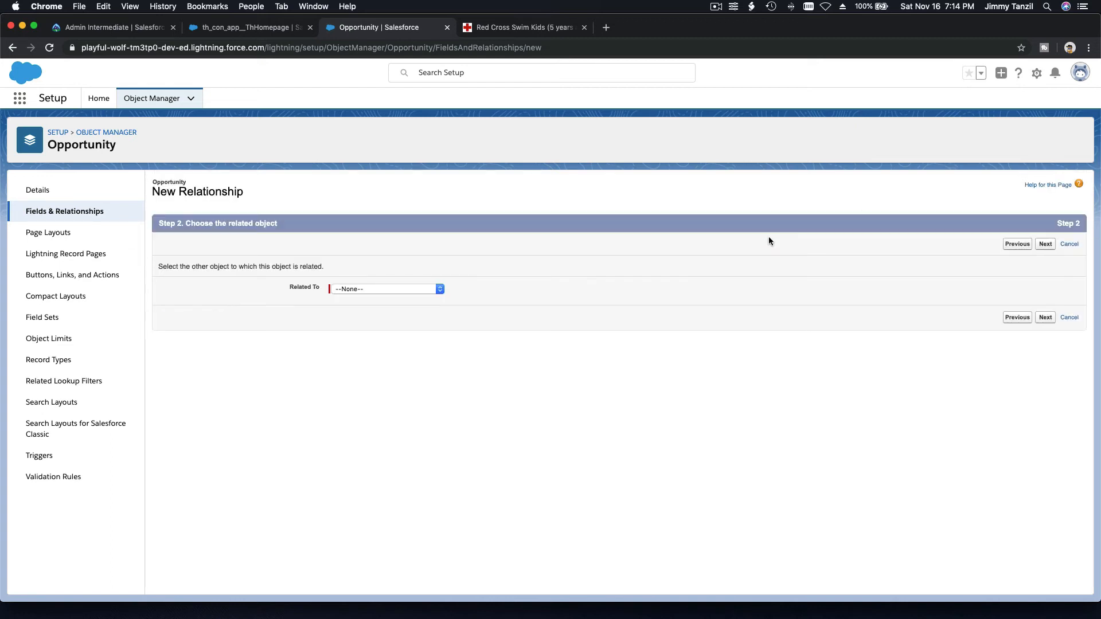
{"action": "left_click", "coordinate": [401, 286]}
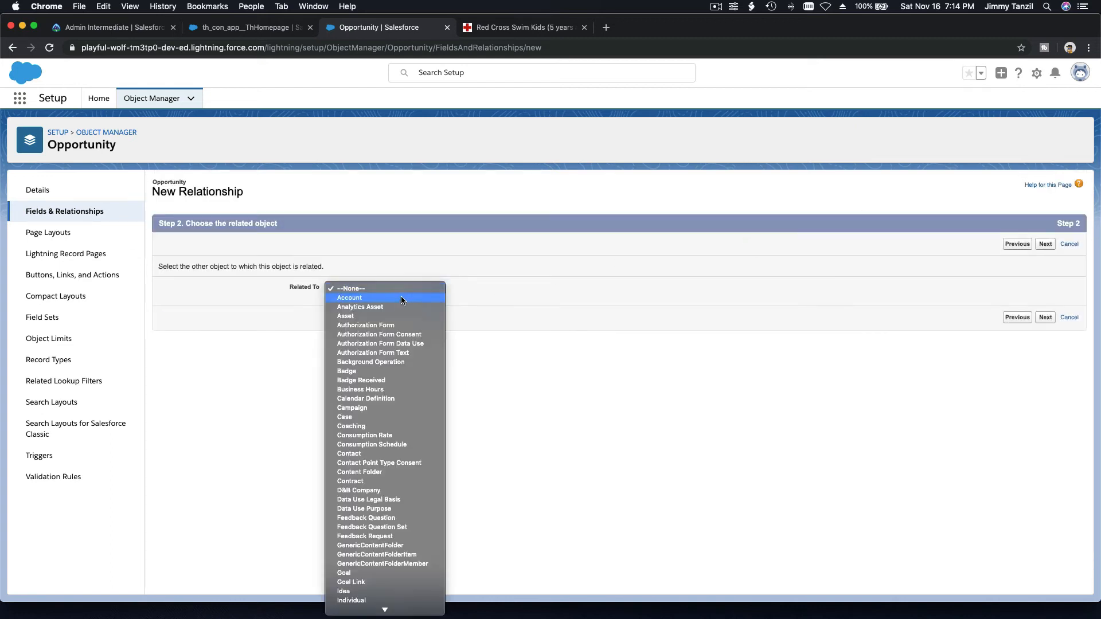
{"action": "left_click", "coordinate": [400, 300]}
{"action": "left_click", "coordinate": [470, 353]}
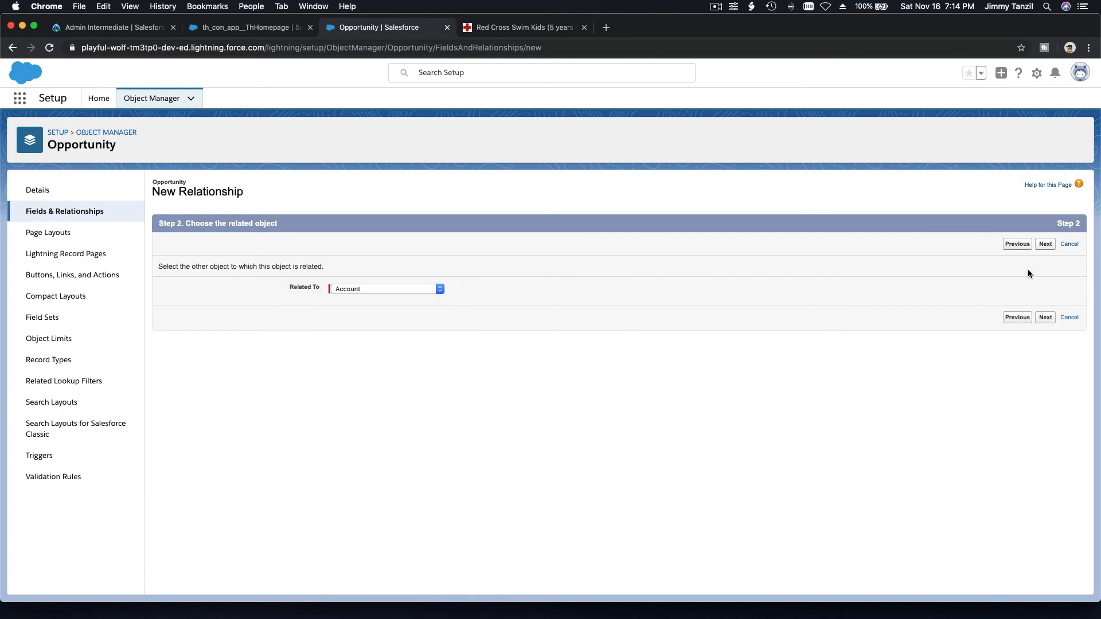
{"action": "left_click", "coordinate": [1046, 244]}
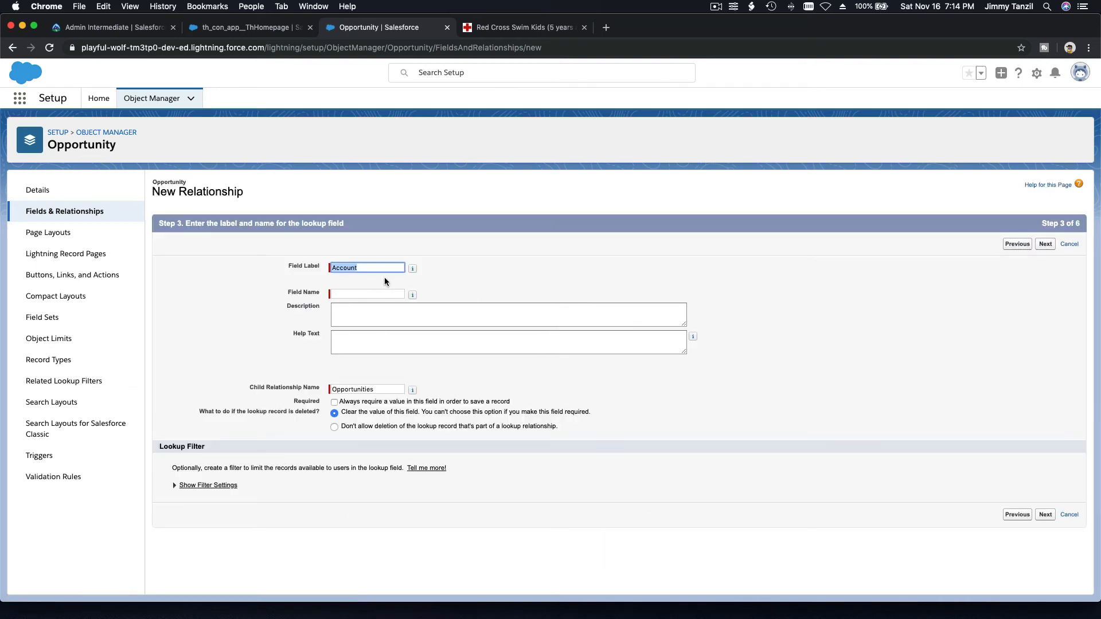
Step: Label the Account lookup field "Swimming Pool" and accept the field name derived from it
{"action": "key", "text": "BackSpace"}
{"action": "type", "text": "Sw"}
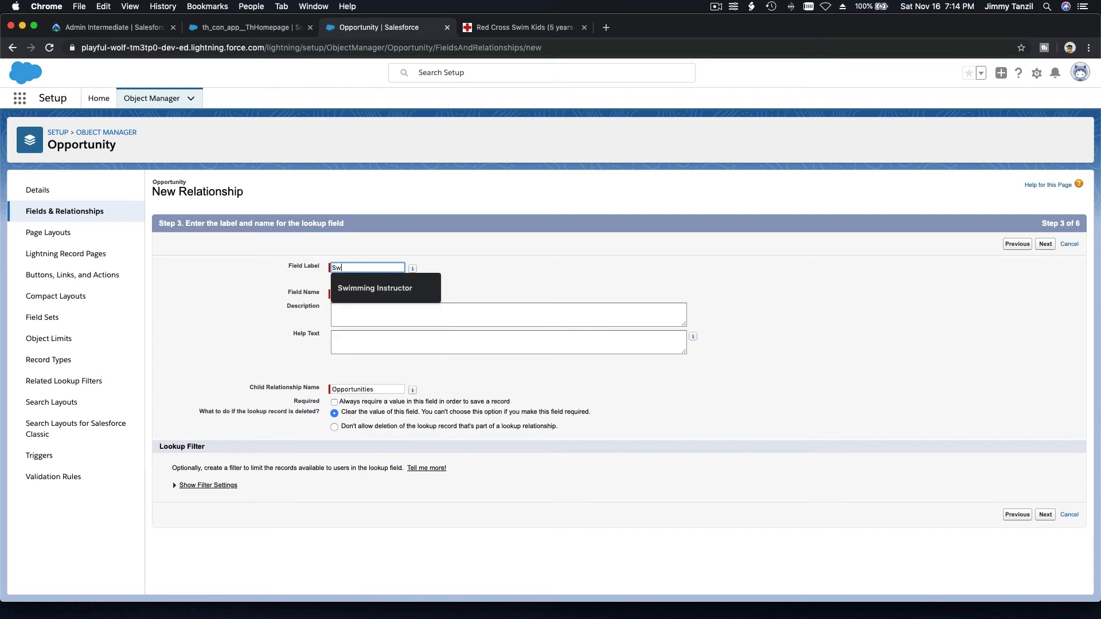
{"action": "type", "text": "imming Pool"}
{"action": "key", "text": "Tab"}
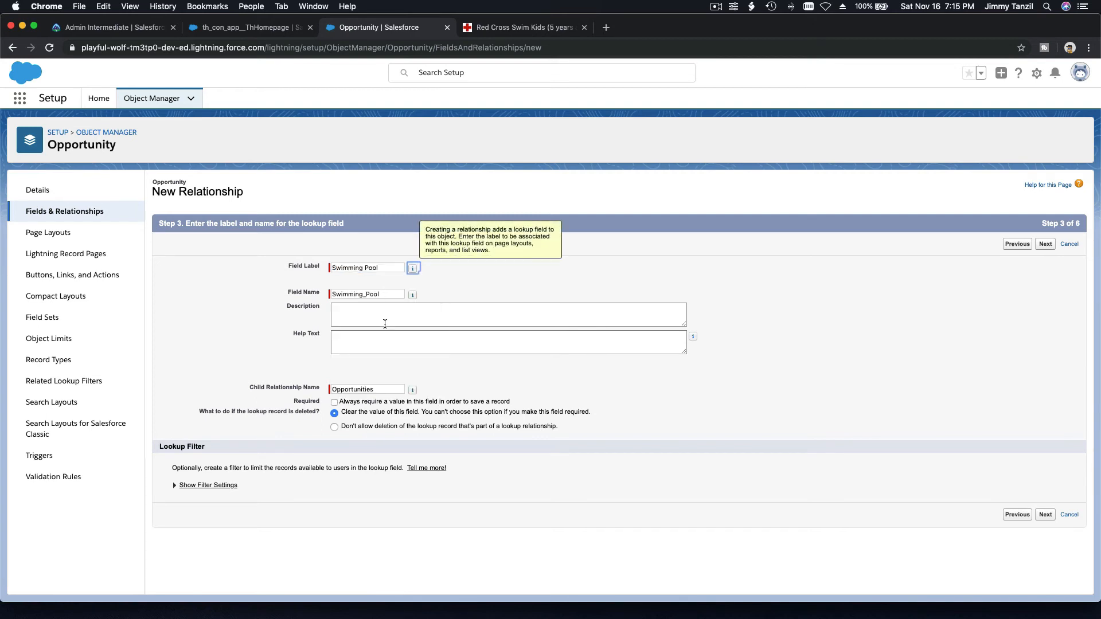
Step: Enter "The swimming pool where the lesson is going to be conducted." as both the description and the help text of Swimming Pool
{"action": "left_click", "coordinate": [385, 323]}
{"action": "type", "text": "The swi"}
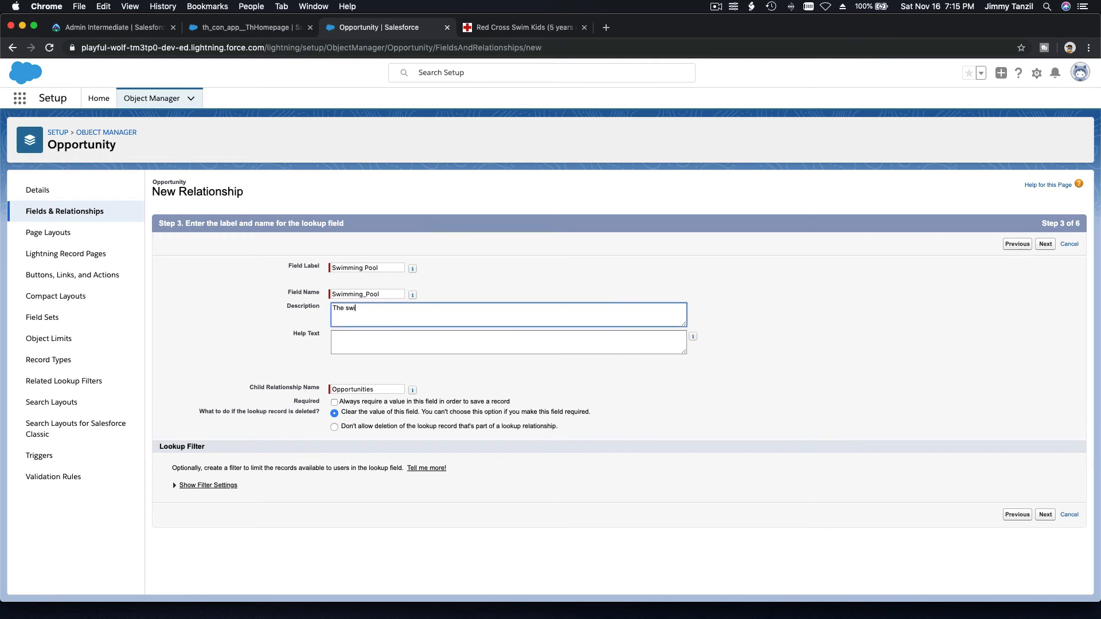
{"action": "type", "text": "mming pool where the lesson is going to be conducte."}
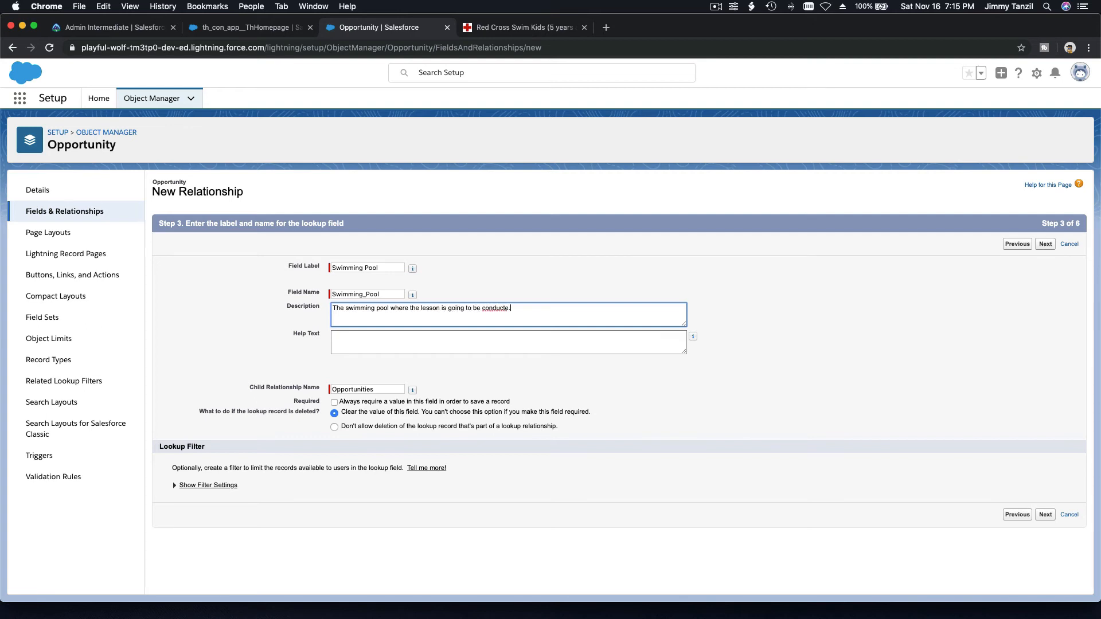
{"action": "key", "text": "BackSpace"}
{"action": "type", "text": "d."}
{"action": "key", "text": "super+a"}
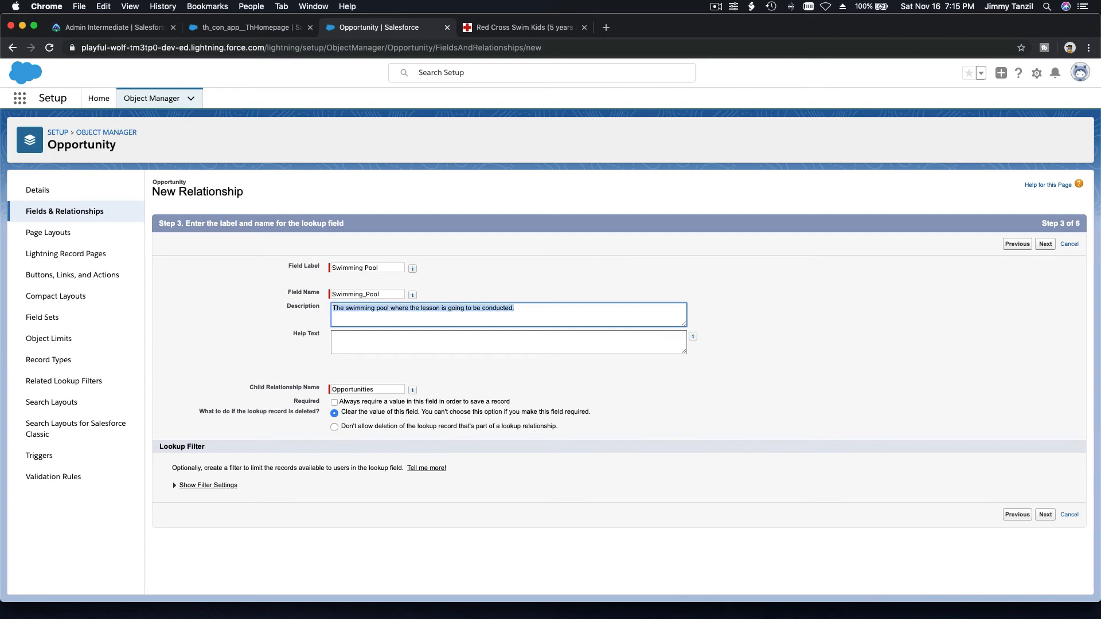
{"action": "key", "text": "super+c"}
{"action": "left_click", "coordinate": [397, 342]}
{"action": "key", "text": "super+v"}
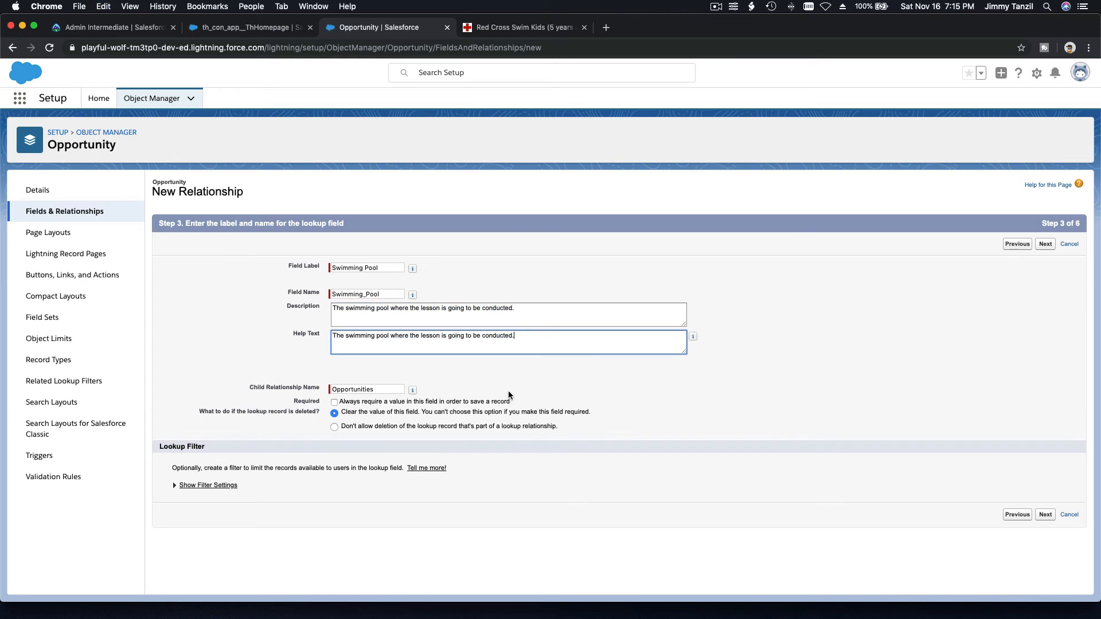
{"action": "left_click", "coordinate": [514, 376]}
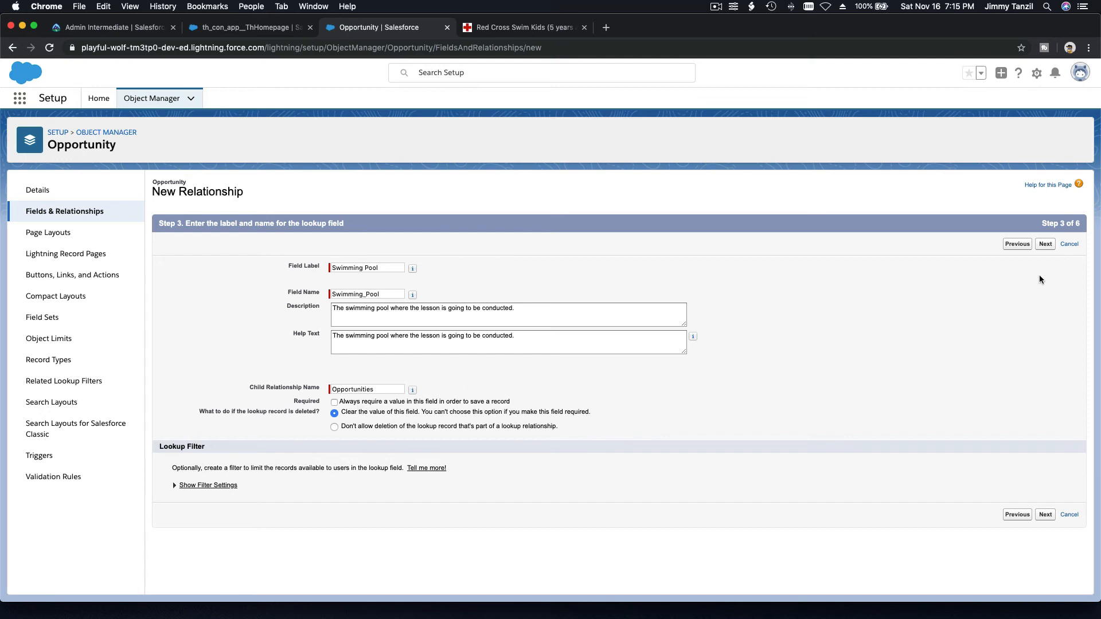
Step: Make Swimming Pool visible to all profiles and save it with the default page layouts and related list, starting another custom field
{"action": "left_click", "coordinate": [1046, 244]}
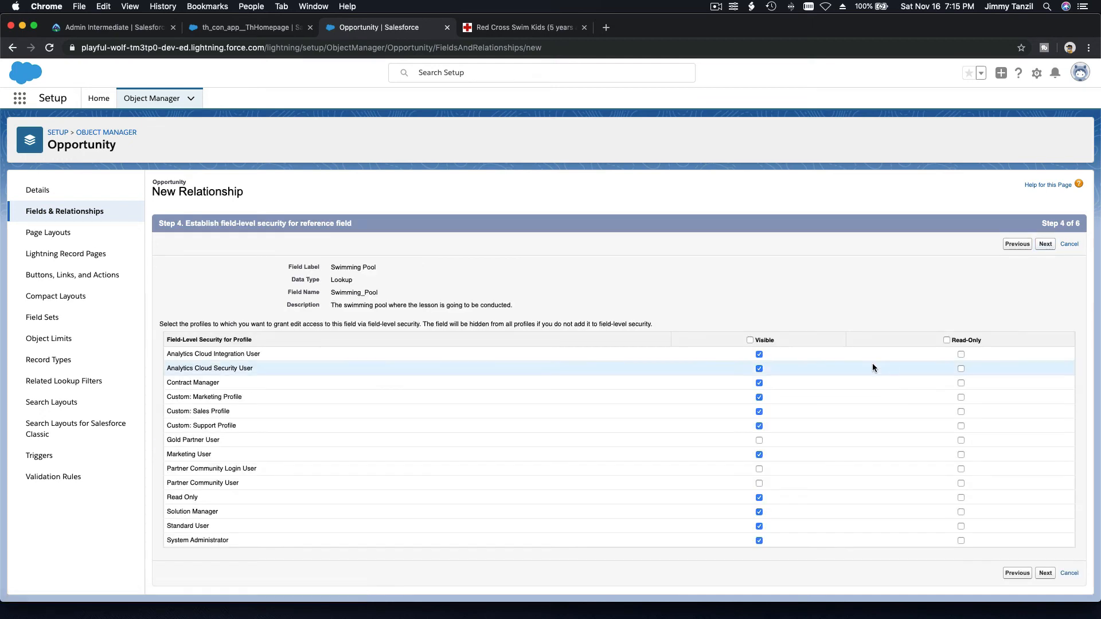
{"action": "left_click", "coordinate": [750, 340]}
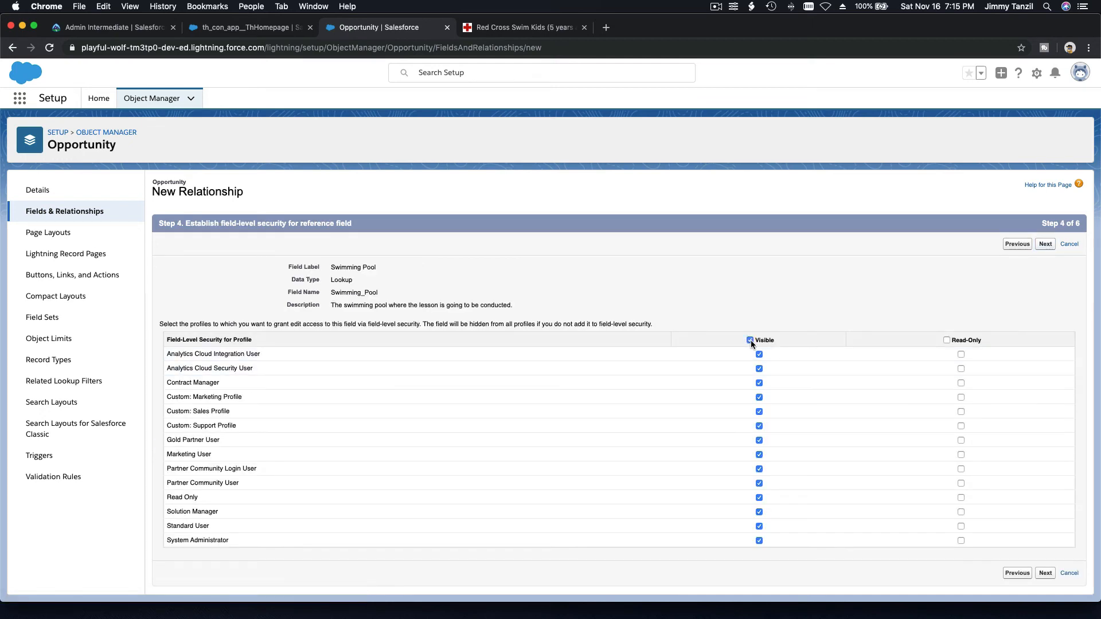
{"action": "left_click", "coordinate": [1045, 244]}
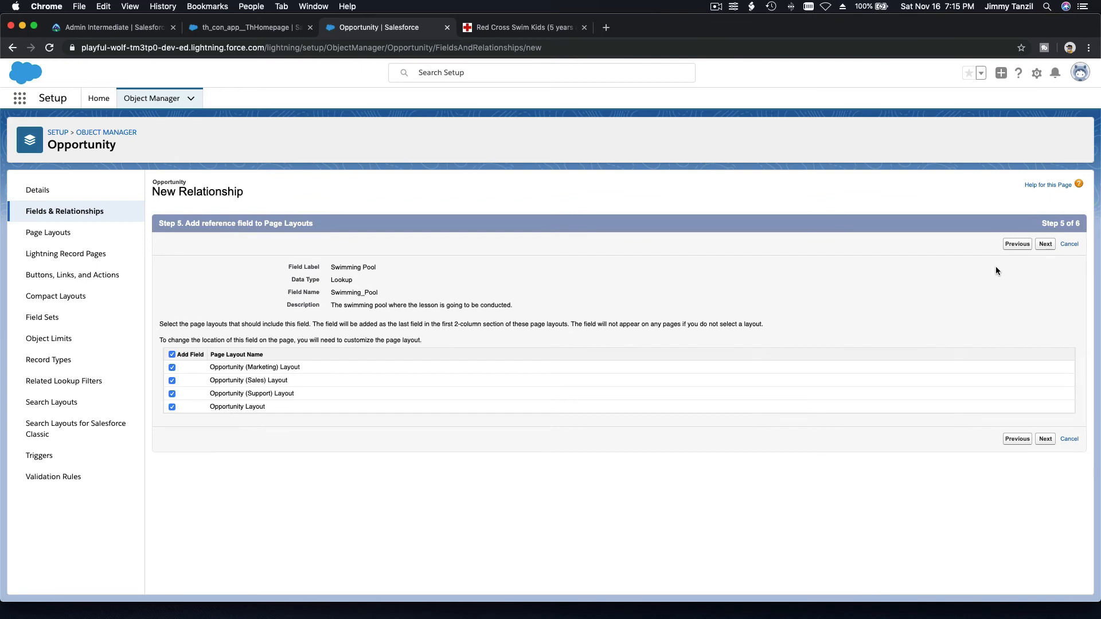
{"action": "left_click", "coordinate": [1045, 245]}
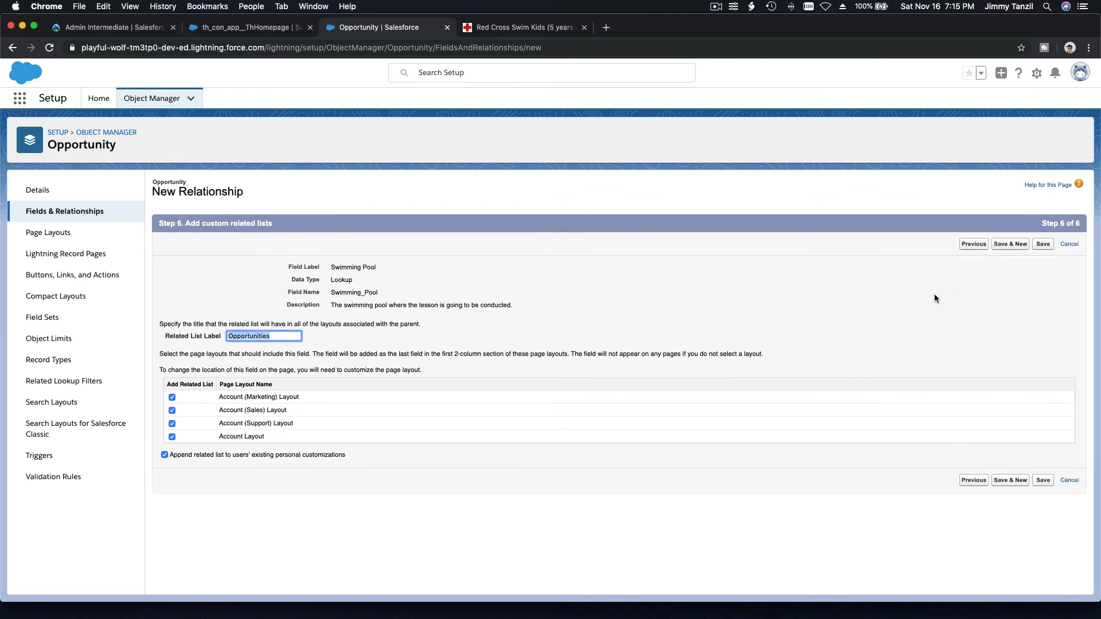
{"action": "left_click", "coordinate": [934, 295]}
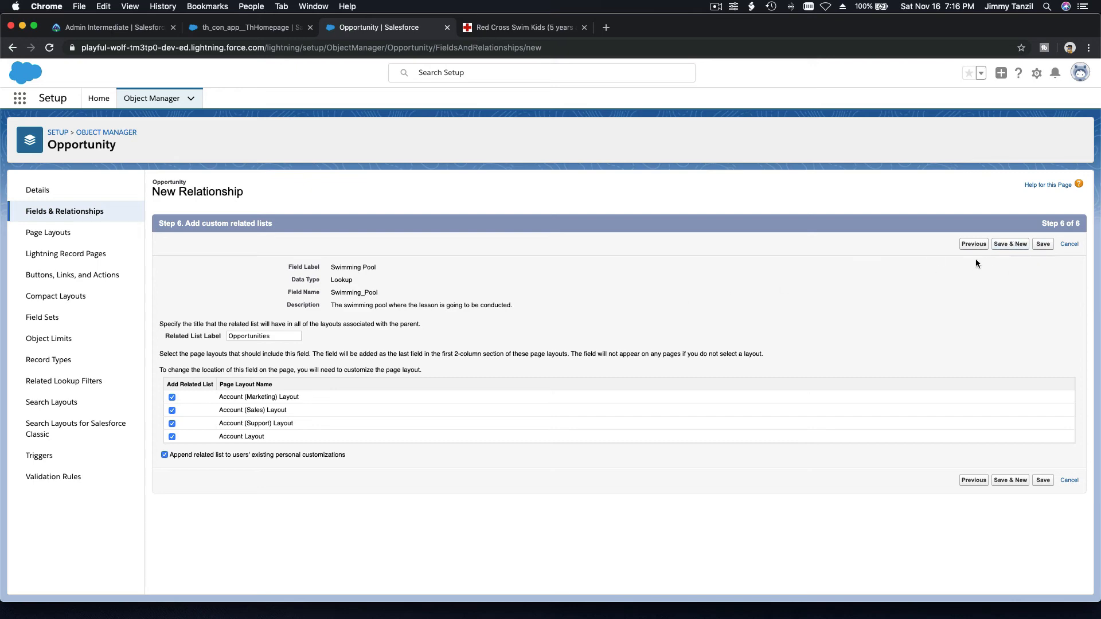
{"action": "left_click", "coordinate": [1011, 245]}
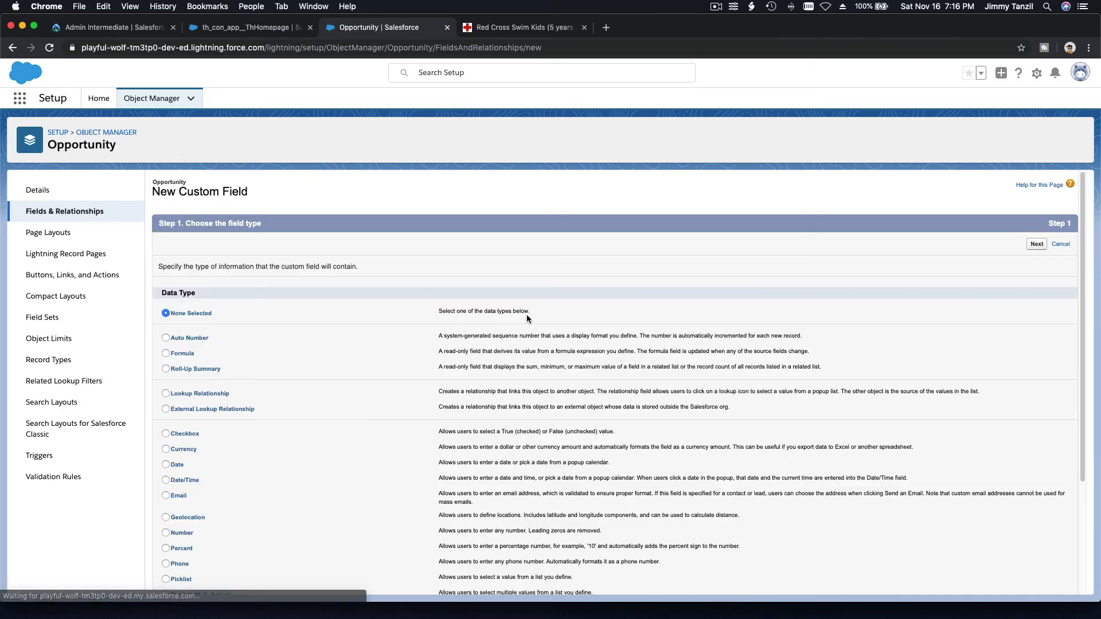
Step: Choose Text Area (Long) as the data type of the next Opportunity field and continue to its details
{"action": "scroll", "coordinate": [527, 315], "scroll_direction": "down", "scroll_amount": 1}
{"action": "scroll", "coordinate": [527, 318], "scroll_direction": "down", "scroll_amount": 4}
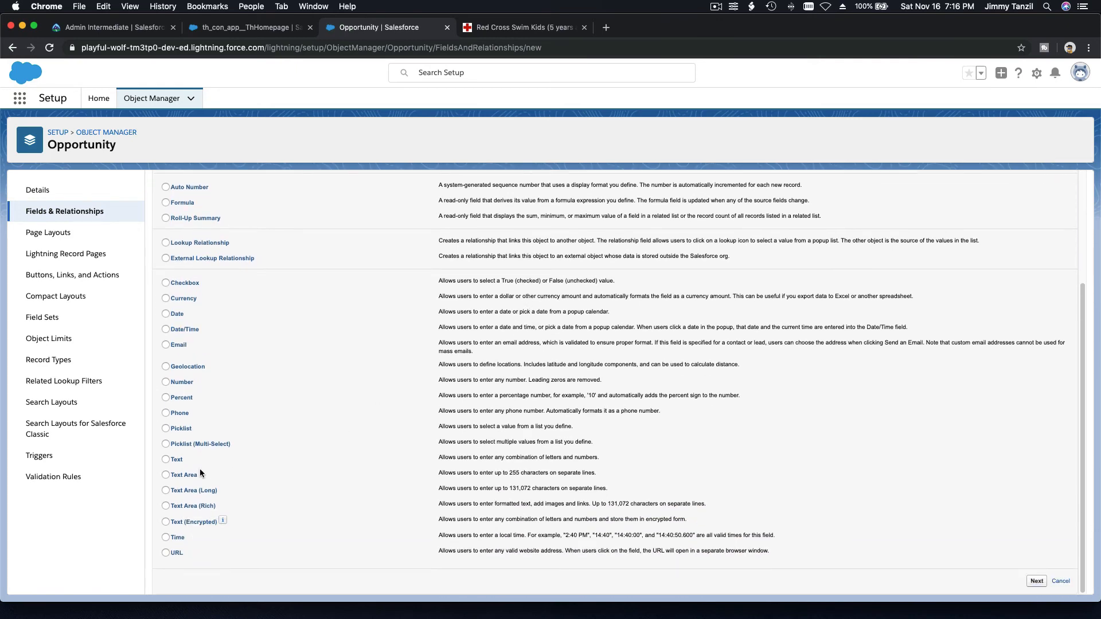
{"action": "left_click", "coordinate": [190, 489]}
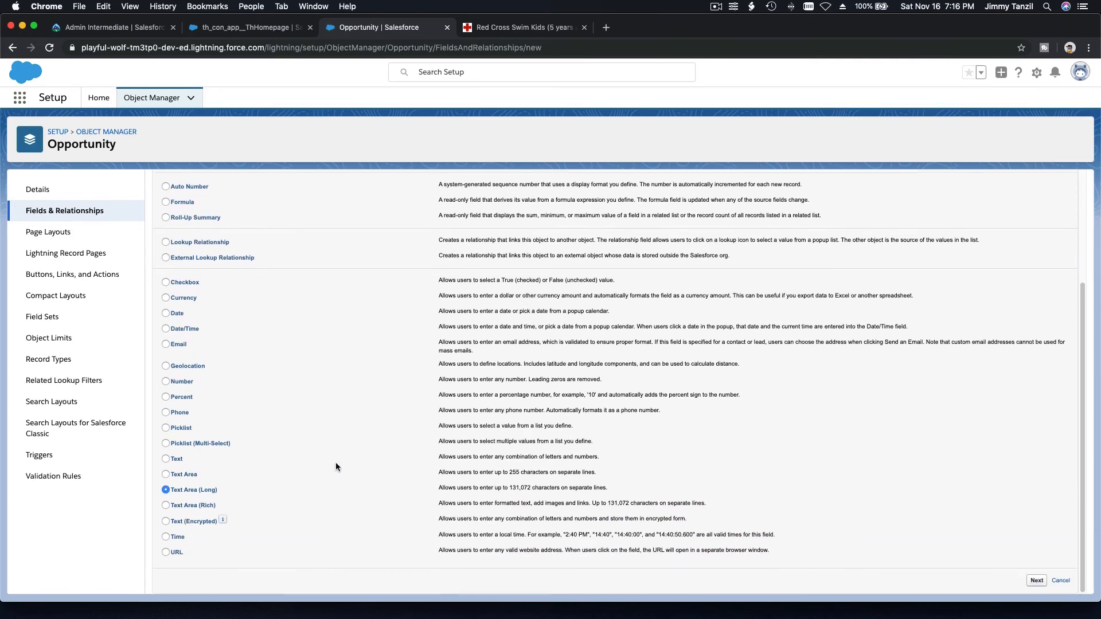
{"action": "left_click", "coordinate": [1036, 582]}
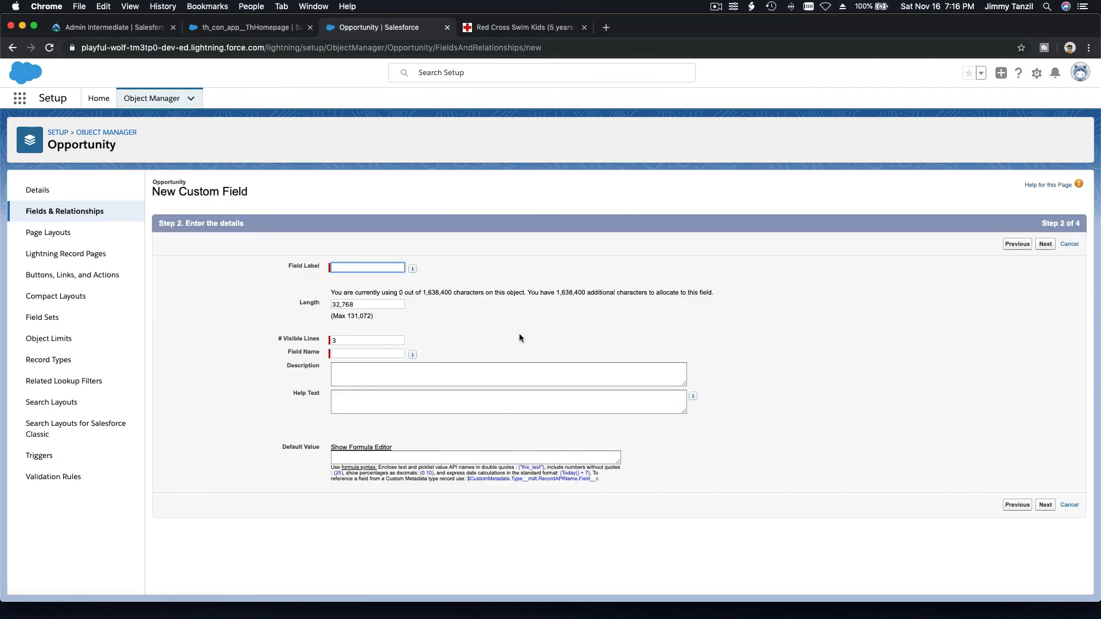
Step: Label the long text field "Swimming Instructor Notes" and accept the default length, visible lines and derived field name
{"action": "type", "text": "Swimming Inst"}
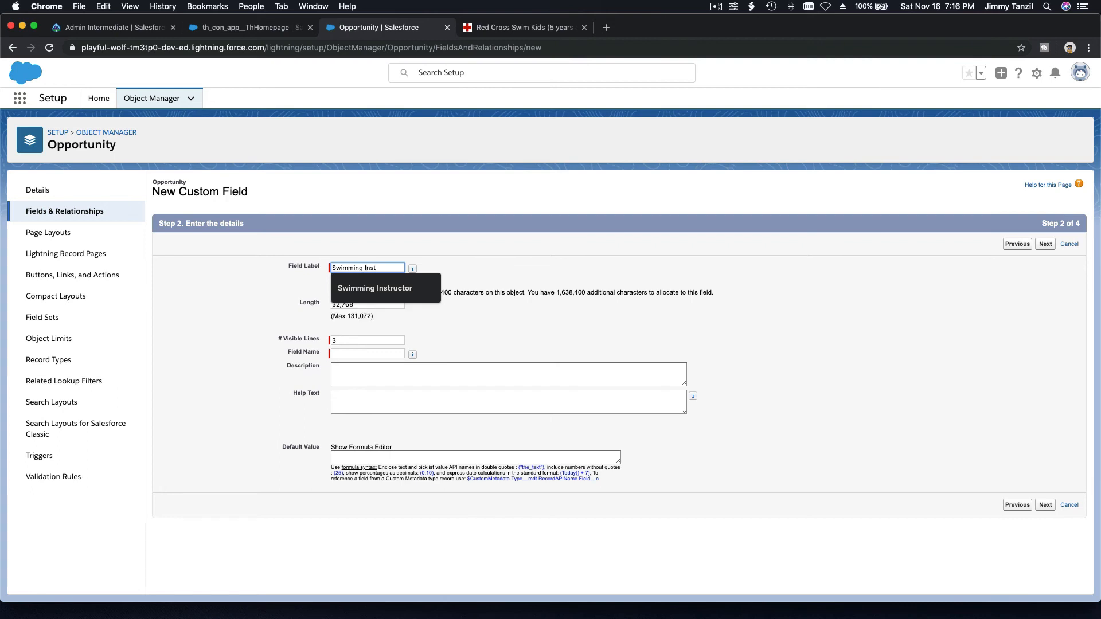
{"action": "type", "text": "ructor Notes"}
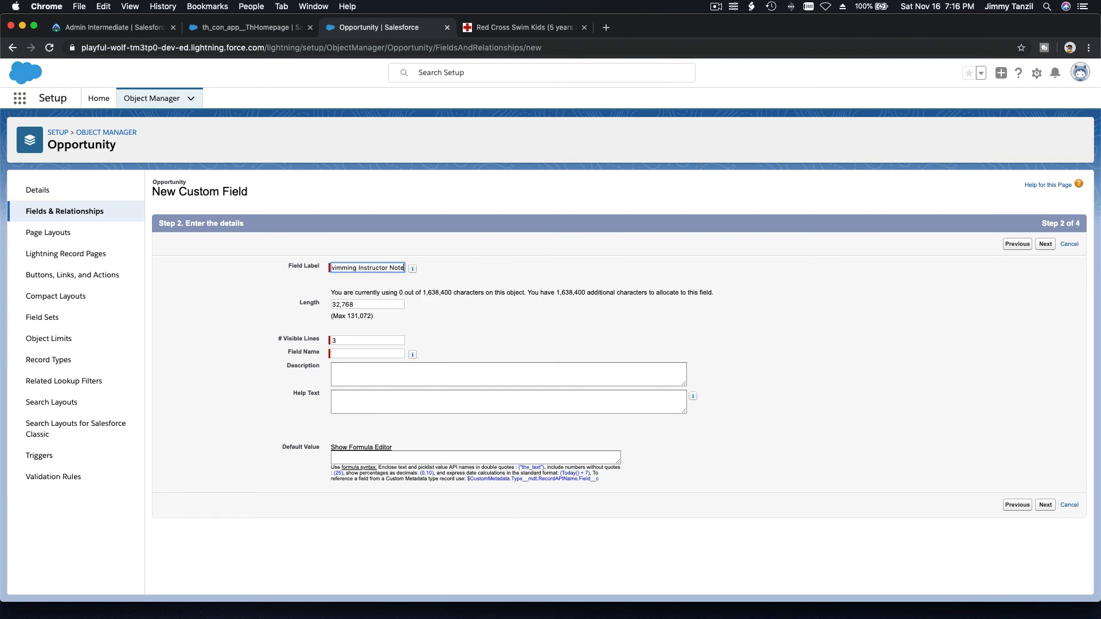
{"action": "key", "text": "Tab"}
{"action": "key", "text": "Tab"}
{"action": "key", "text": "Tab"}
{"action": "key", "text": "Tab"}
{"action": "key", "text": "Tab"}
{"action": "key", "text": "Tab"}
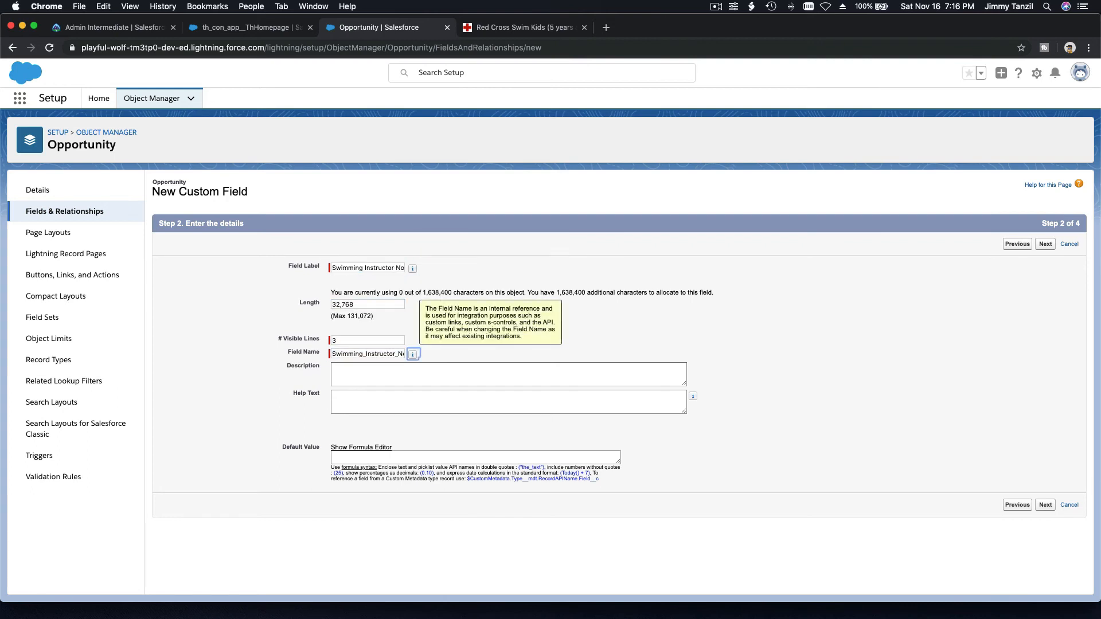
Step: Enter "Notes about the strength and weaknesses of the student after finishing the lessons." as both the description and the help text
{"action": "type", "text": "Notes abou"}
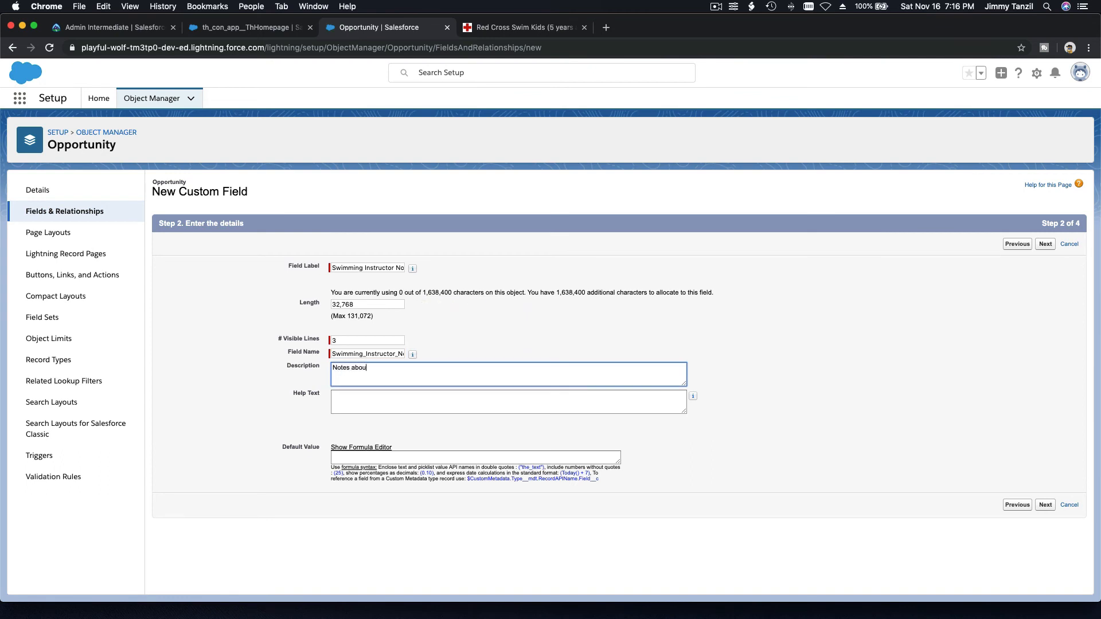
{"action": "type", "text": "t the strength and weaknesses of the student after finishing the ls"}
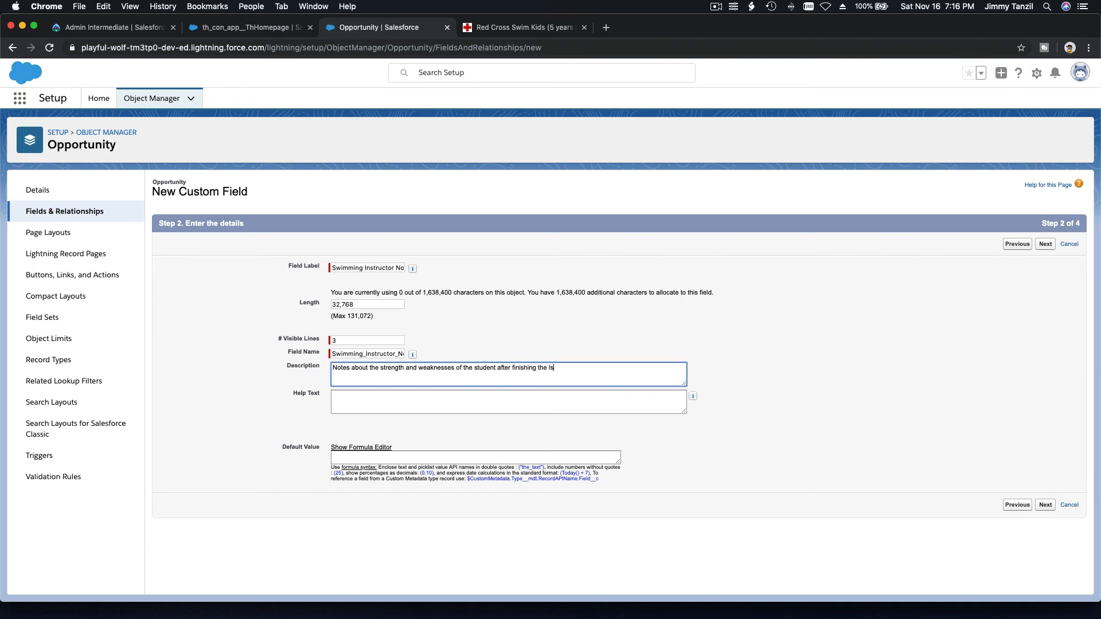
{"action": "key", "text": "BackSpace"}
{"action": "type", "text": "essons."}
{"action": "key", "text": "super+a"}
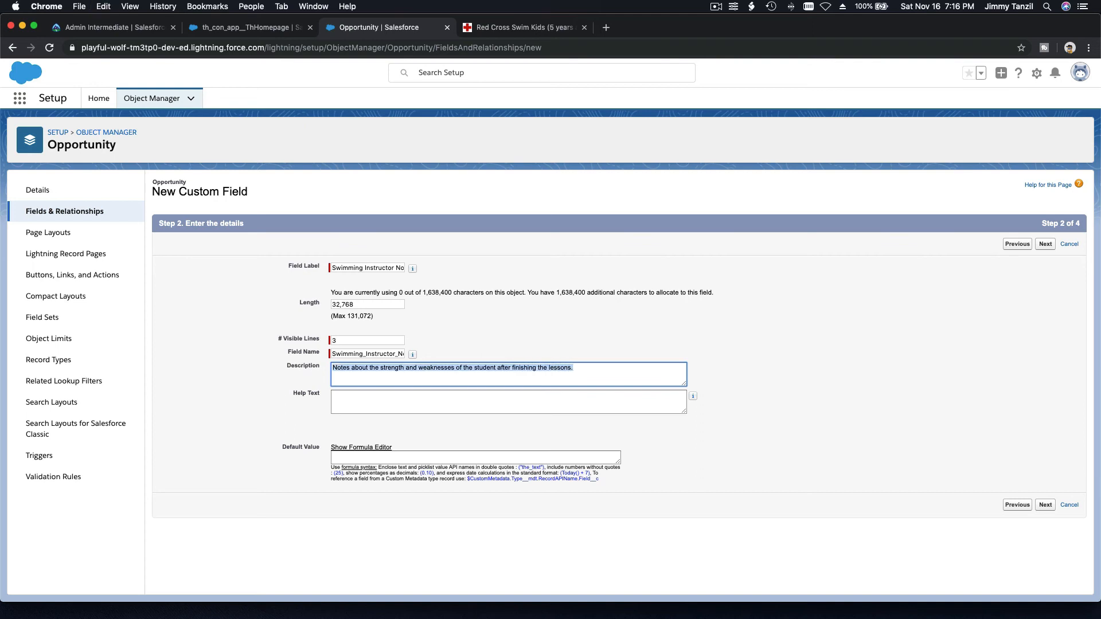
{"action": "key", "text": "super+c"}
{"action": "left_click", "coordinate": [520, 399]}
{"action": "key", "text": "super+v"}
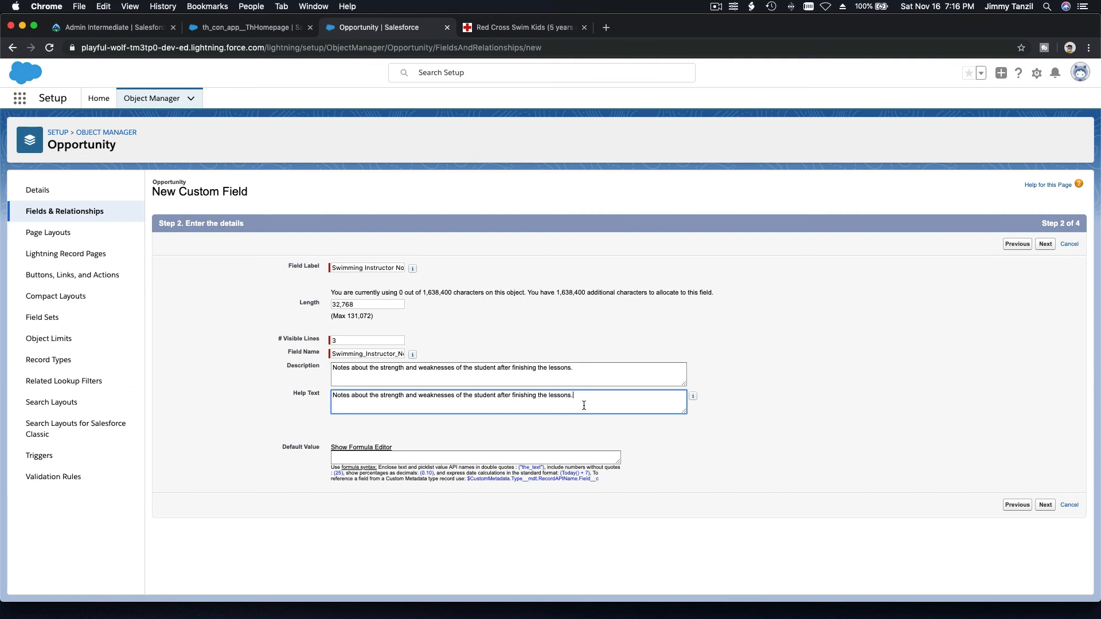
{"action": "left_click", "coordinate": [826, 434]}
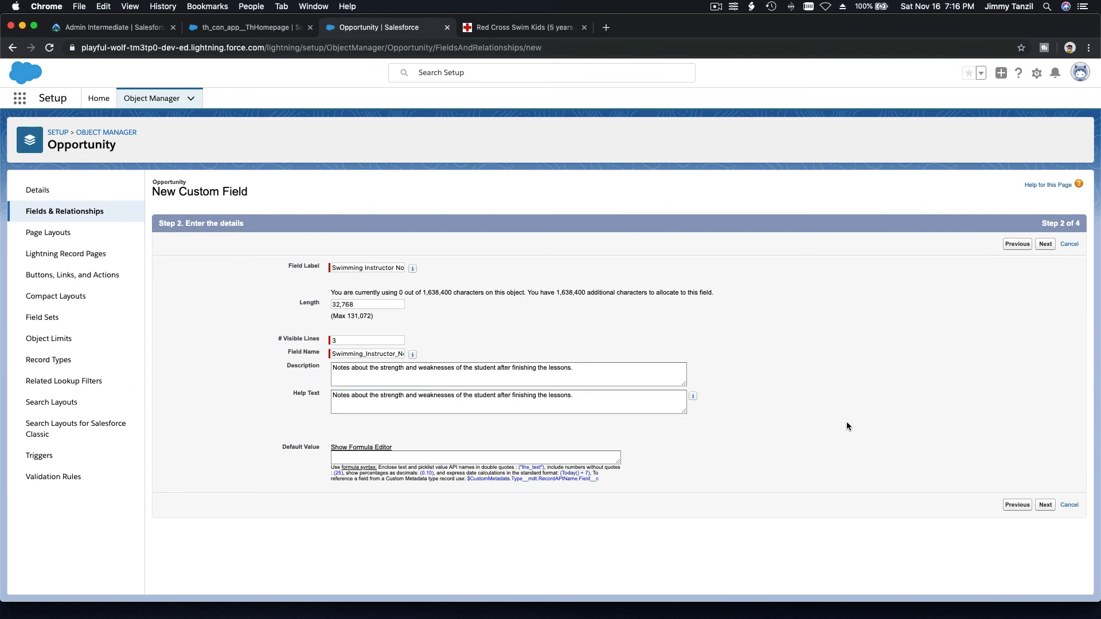
Step: Make Swimming Instructor Notes visible to all profiles and save it on all Opportunity page layouts, starting another custom field
{"action": "left_click", "coordinate": [1045, 250]}
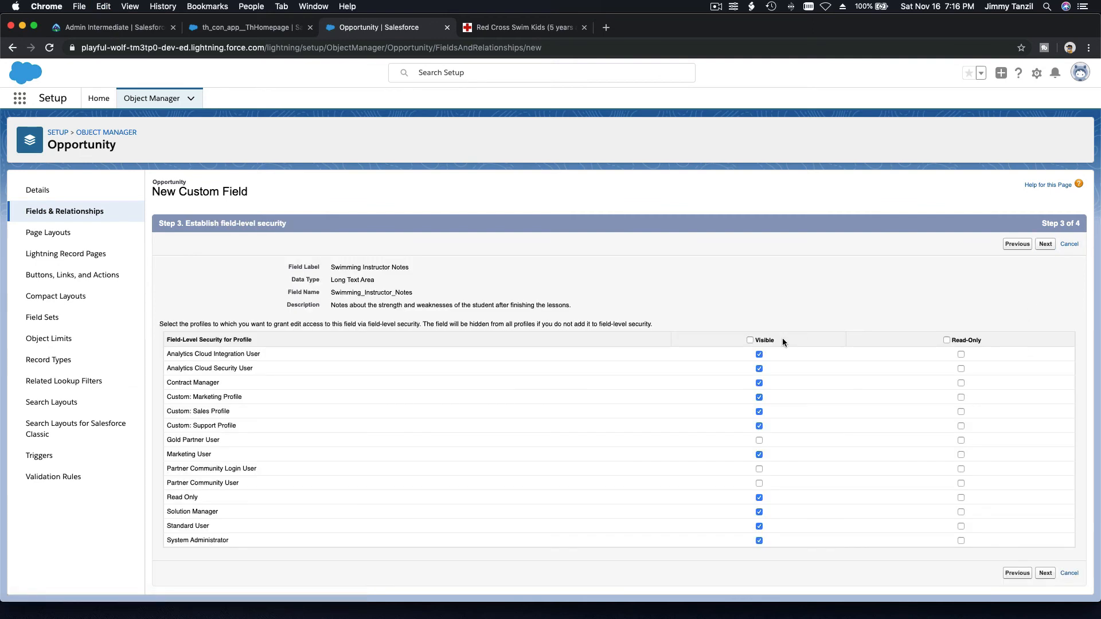
{"action": "left_click", "coordinate": [750, 340]}
{"action": "left_click", "coordinate": [1047, 247]}
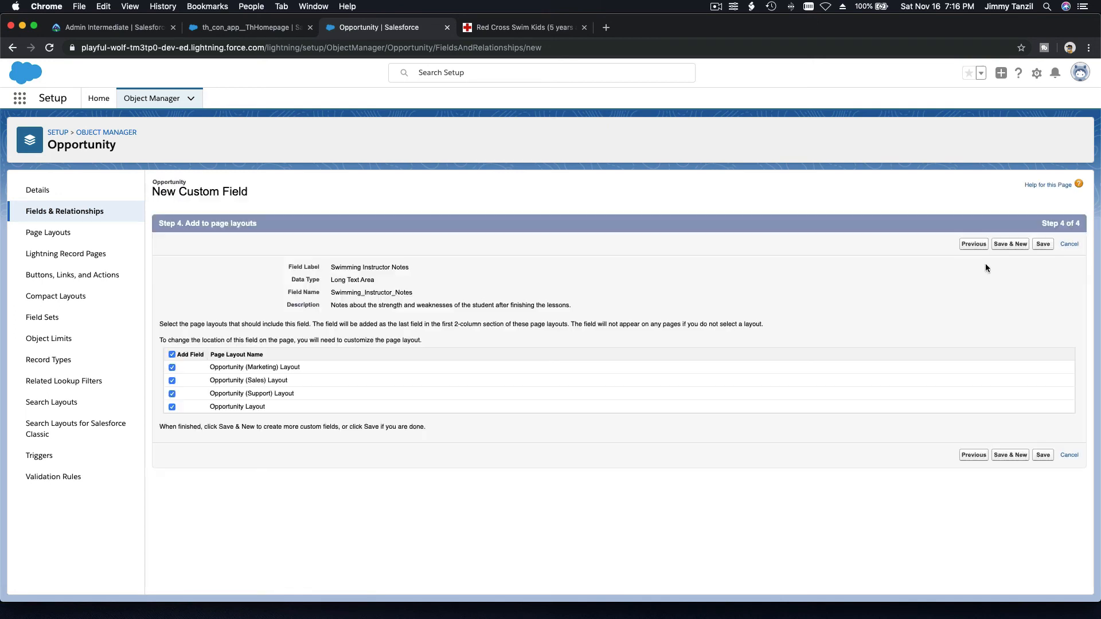
{"action": "left_click", "coordinate": [1010, 244]}
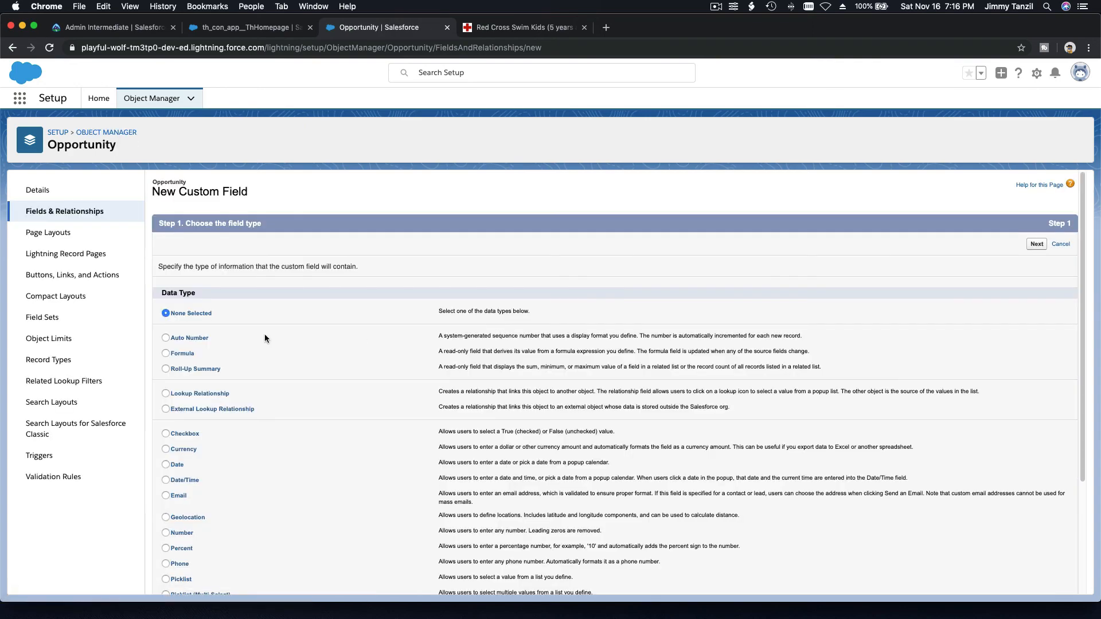
Step: Choose Picklist as the data type of the next Opportunity field and continue to its details
{"action": "scroll", "coordinate": [265, 337], "scroll_direction": "down", "scroll_amount": 5}
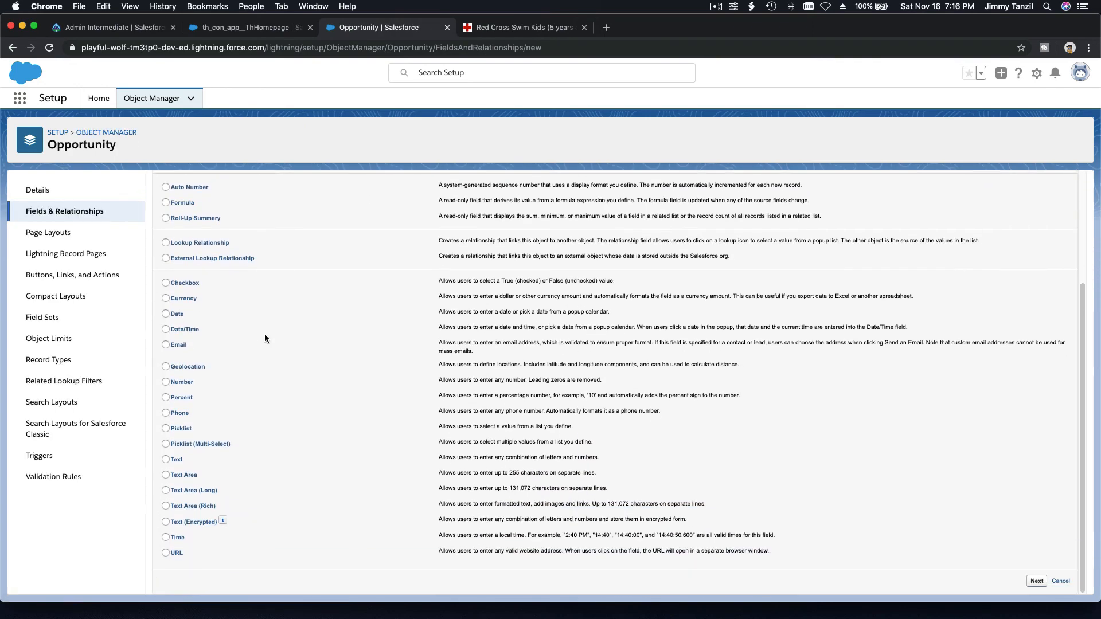
{"action": "left_click", "coordinate": [186, 430]}
{"action": "left_click", "coordinate": [1037, 581]}
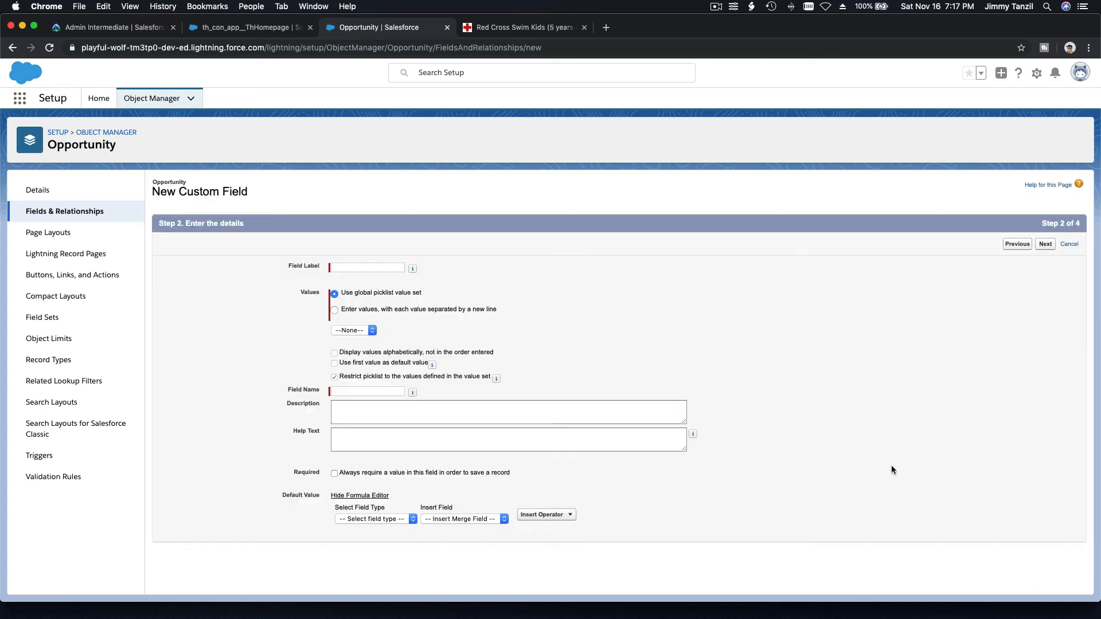
Step: Label the picklist field "Level Completion Status"
{"action": "left_click", "coordinate": [385, 269]}
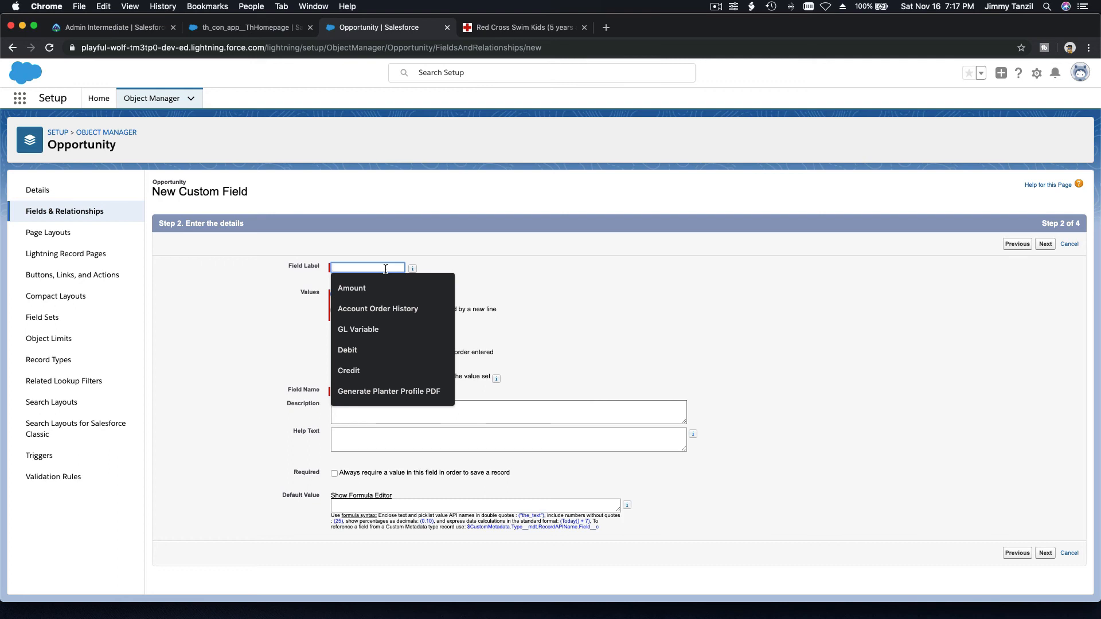
{"action": "key", "text": "BackSpace"}
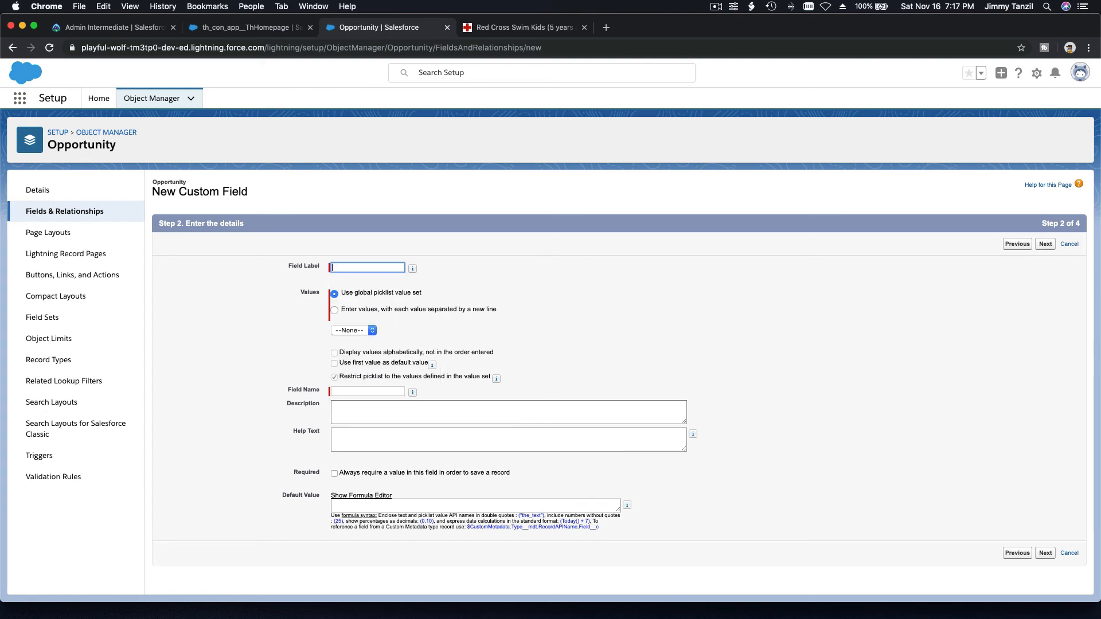
{"action": "type", "text": "Status"}
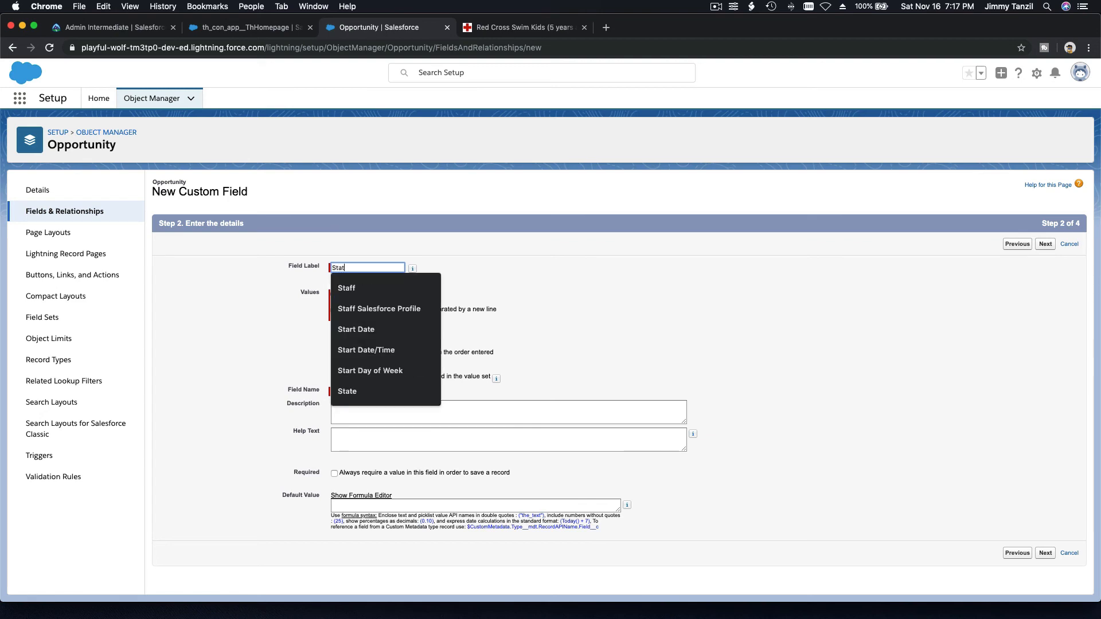
{"action": "double_click", "coordinate": [375, 266]}
{"action": "type", "text": "Lesson"}
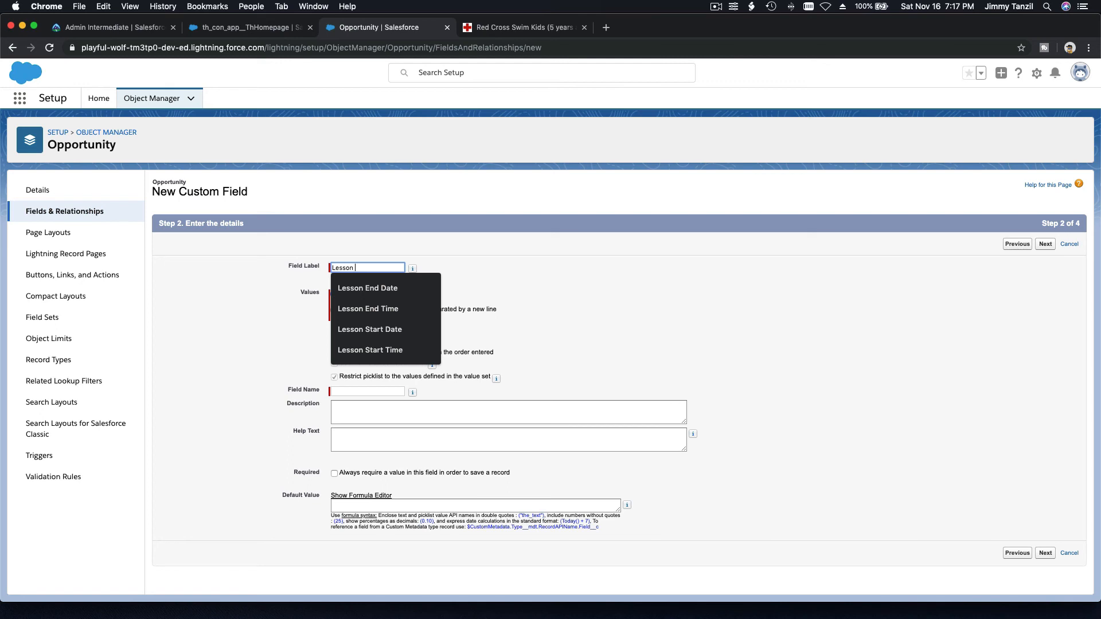
{"action": "type", "text": "Co"}
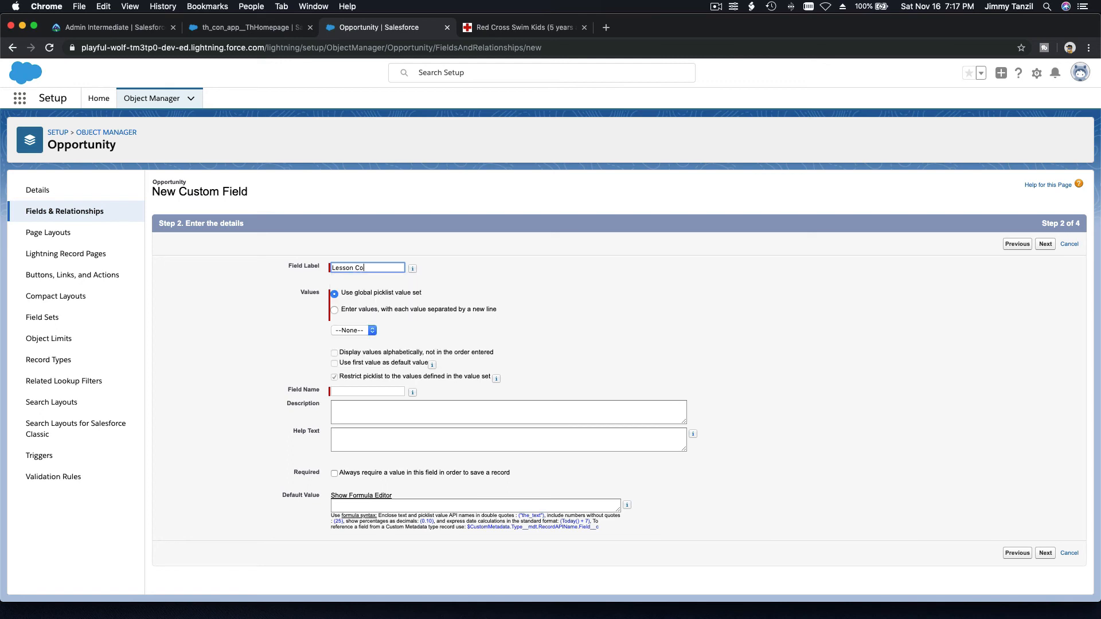
{"action": "type", "text": "mpletion Status"}
{"action": "double_click", "coordinate": [335, 269]}
{"action": "type", "text": "Level"}
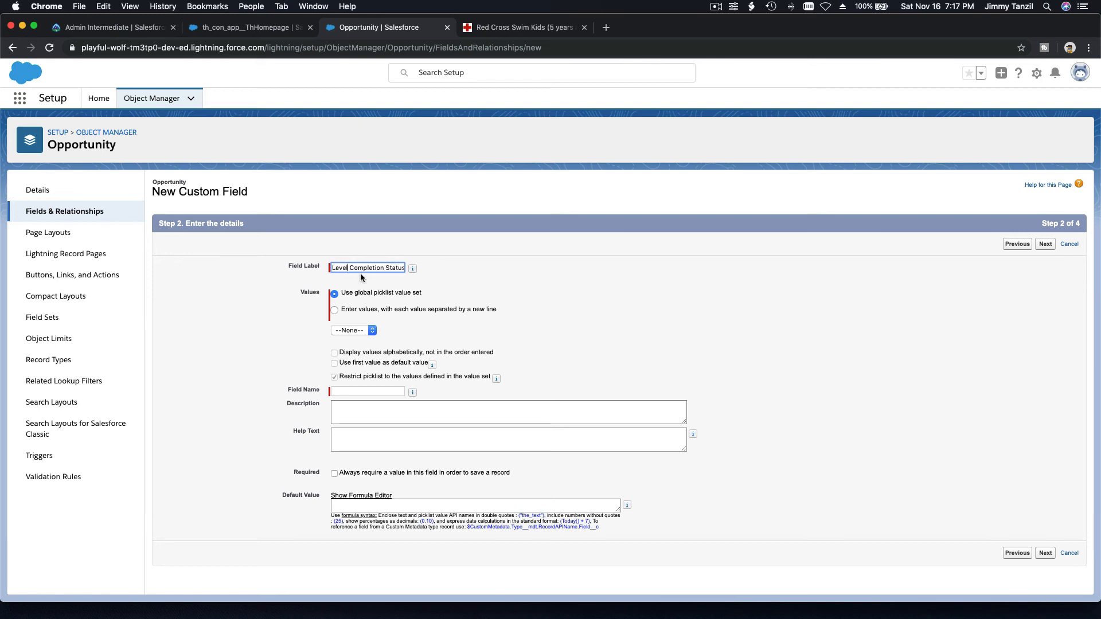
Step: Define the picklist's own values instead of a global value set, entering Pass and Fail on separate lines
{"action": "left_click", "coordinate": [369, 315]}
{"action": "left_click", "coordinate": [370, 310]}
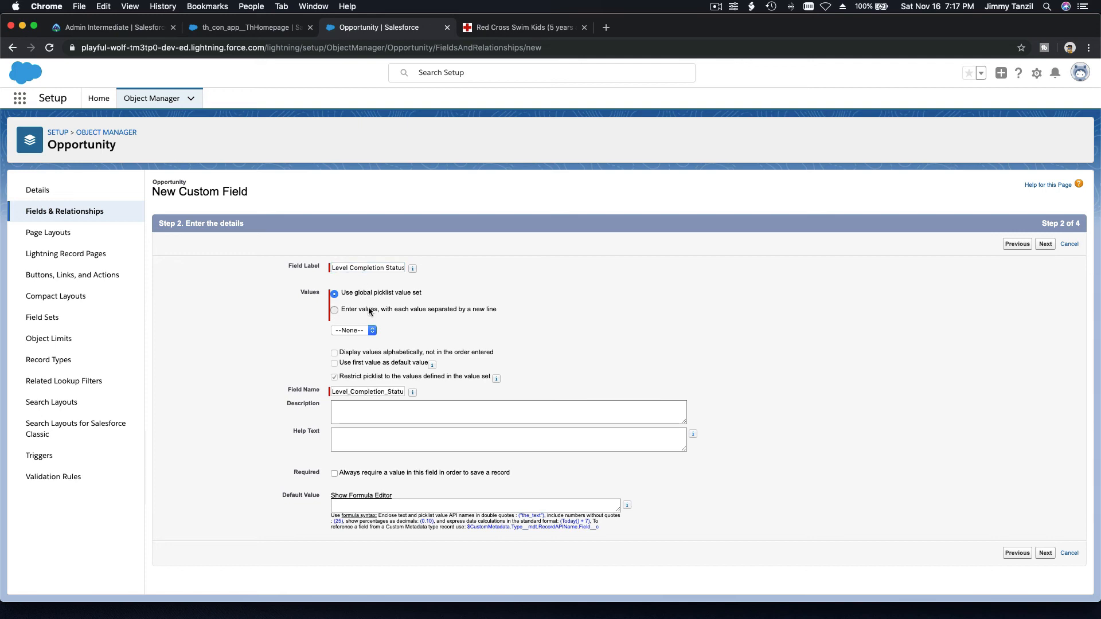
{"action": "left_click", "coordinate": [383, 349]}
{"action": "type", "text": "P"}
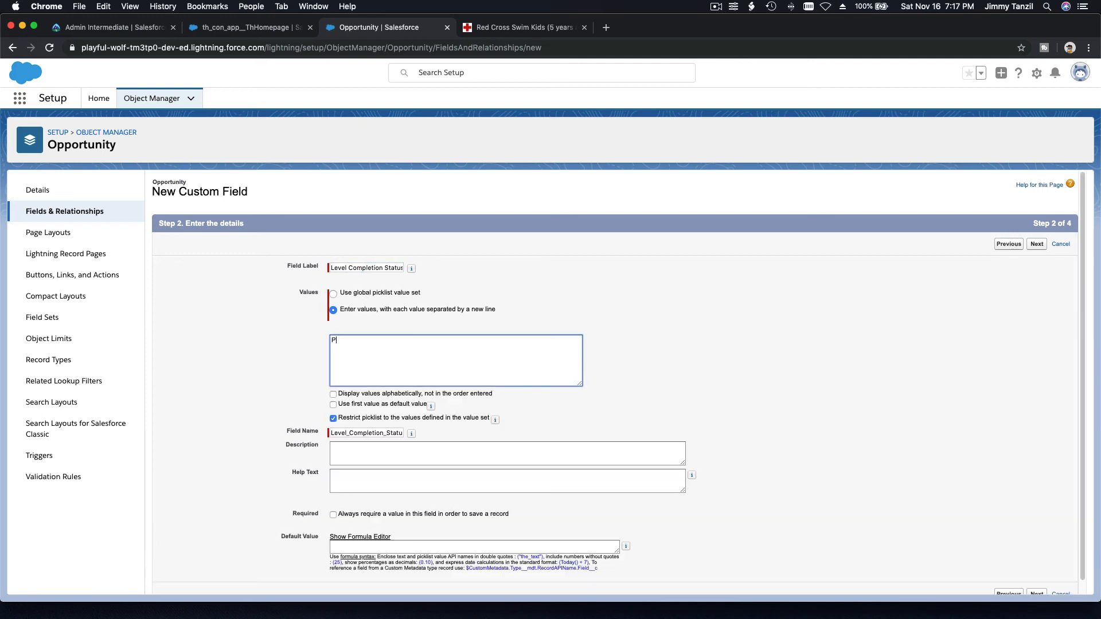
{"action": "type", "text": "ass"}
{"action": "key", "text": "Return"}
{"action": "type", "text": "Fail"}
Step: Describe the Level Completion Status field as "Indicating if the student passed or failed the level being instructed."
{"action": "scroll", "coordinate": [424, 417], "scroll_direction": "down", "scroll_amount": 1}
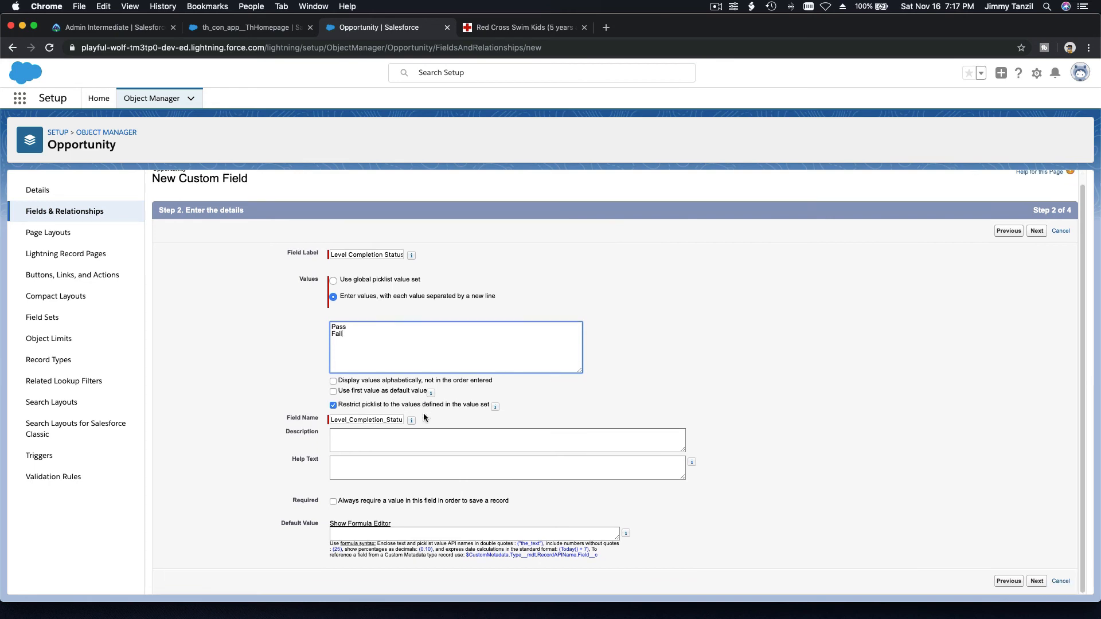
{"action": "left_click", "coordinate": [422, 438]}
{"action": "type", "text": "I"}
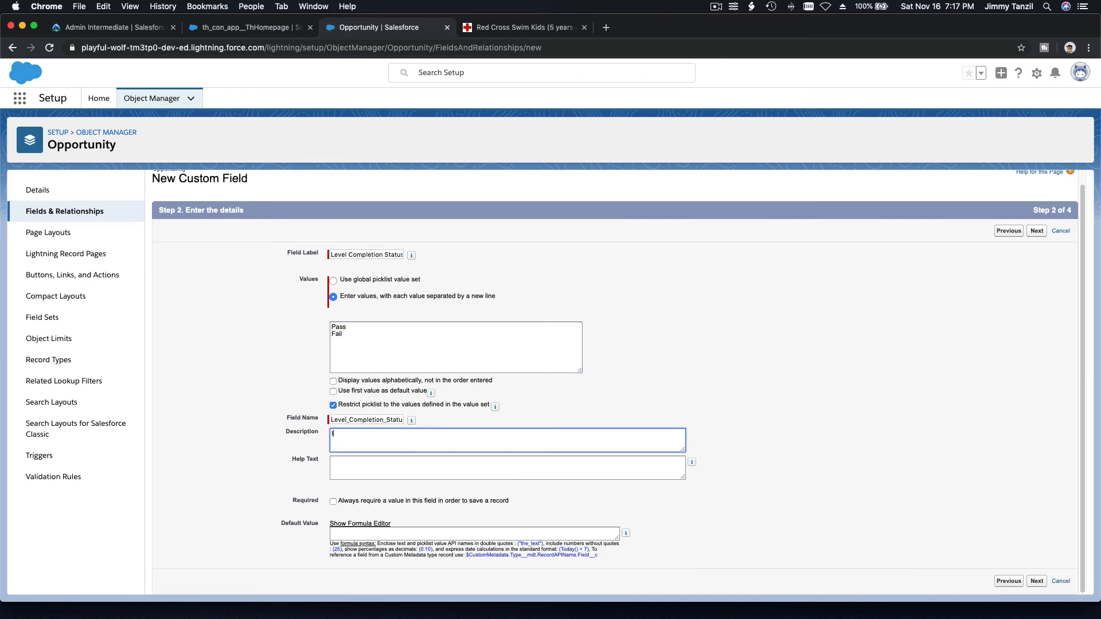
{"action": "type", "text": "ndicating "}
{"action": "type", "text": "if the student pa"}
{"action": "type", "text": "ssed or failed"}
{"action": "type", "text": " the c"}
{"action": "type", "text": "u"}
{"action": "key", "text": "BackSpace"}
{"action": "key", "text": "BackSpace"}
{"action": "type", "text": "le"}
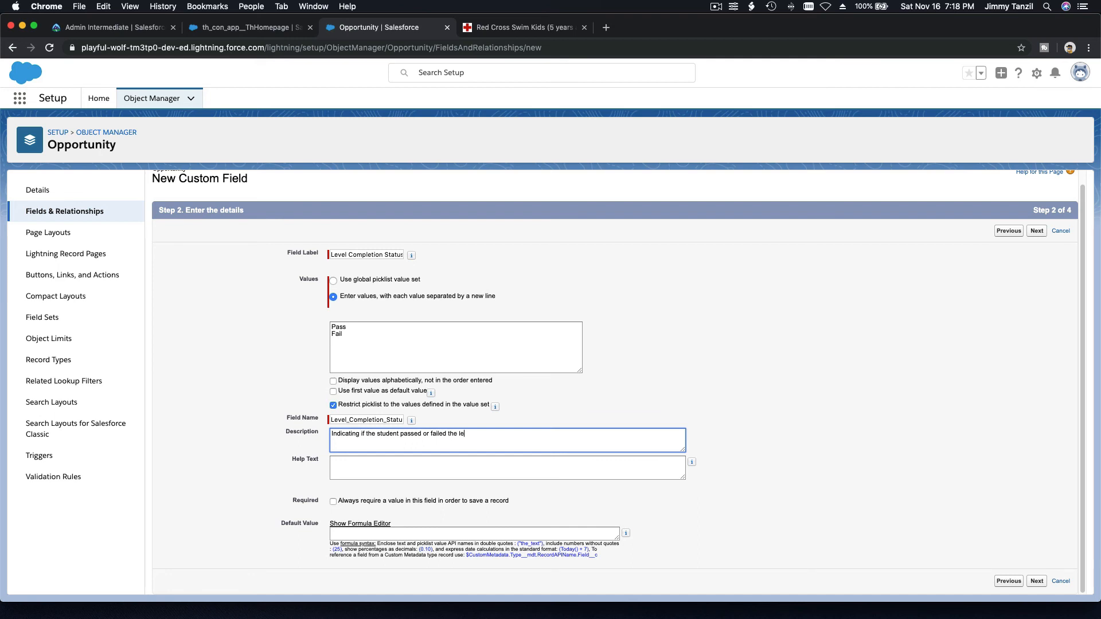
{"action": "type", "text": "vel being instructed."}
Step: Copy the Level Completion Status description into the field's help text
{"action": "key", "text": "super+a"}
{"action": "key", "text": "super+c"}
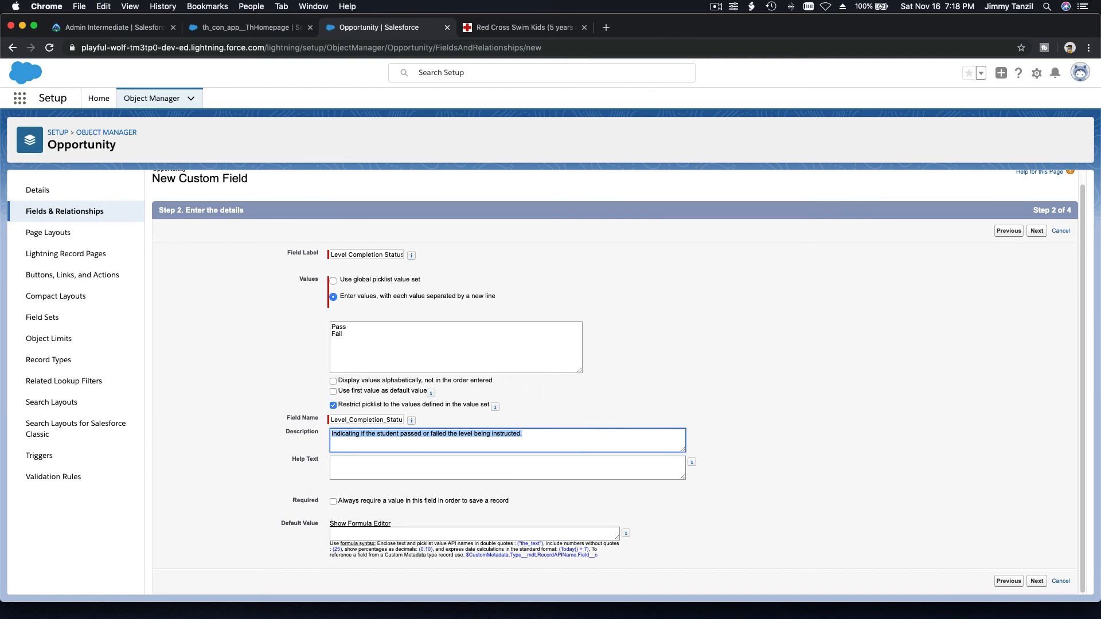
{"action": "left_click", "coordinate": [423, 466]}
{"action": "key", "text": "super+v"}
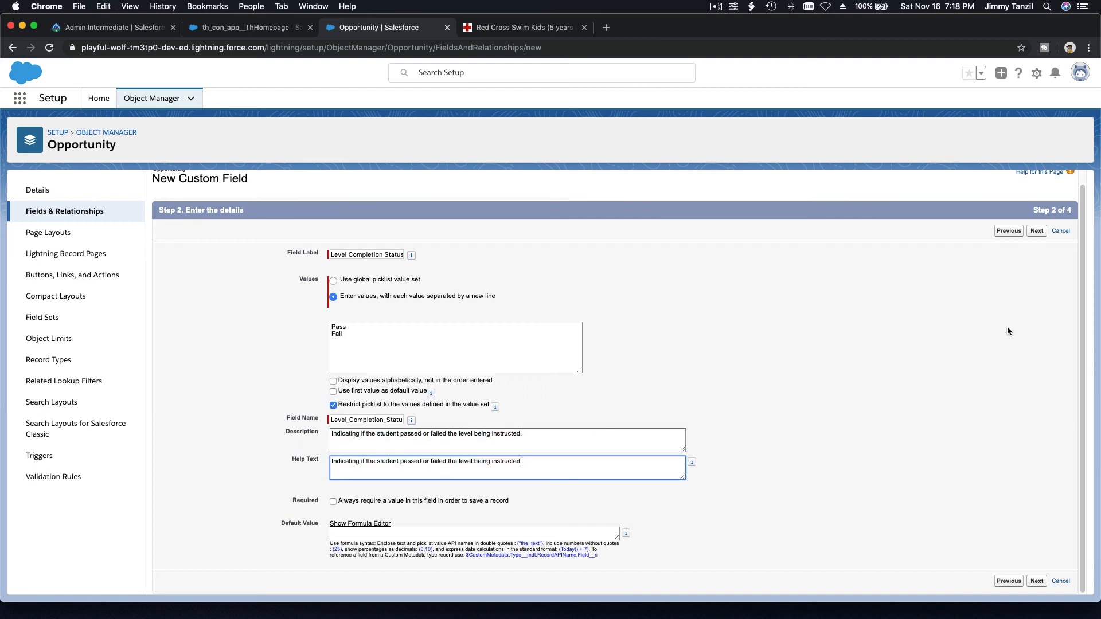
Step: Make the Level Completion Status field visible to all profiles and proceed to its page layout assignment
{"action": "left_click", "coordinate": [1007, 331]}
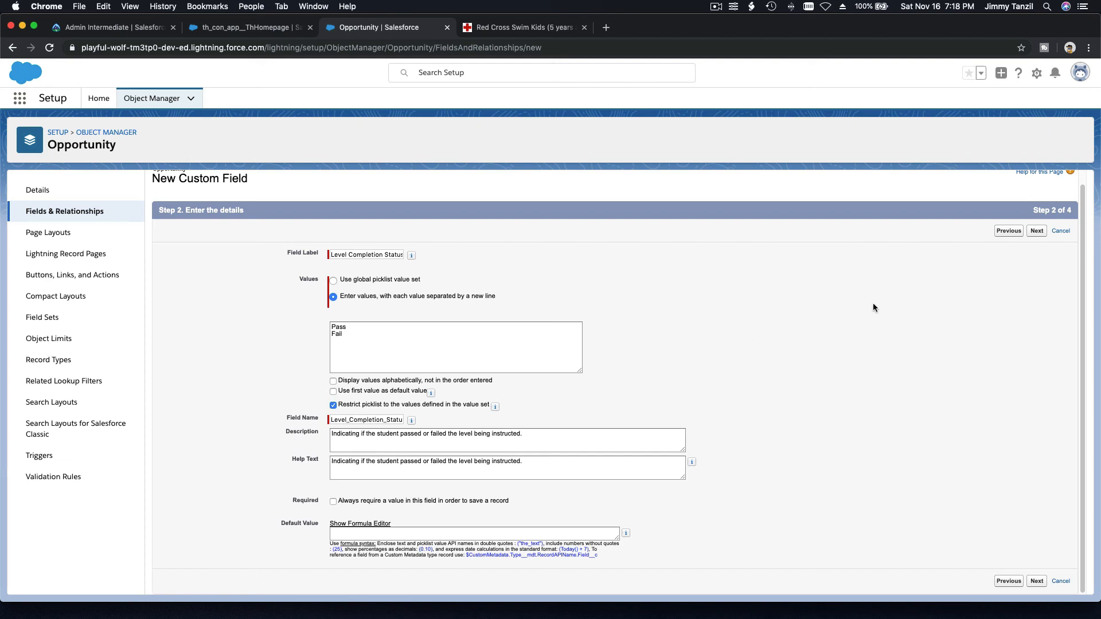
{"action": "left_click", "coordinate": [1038, 233]}
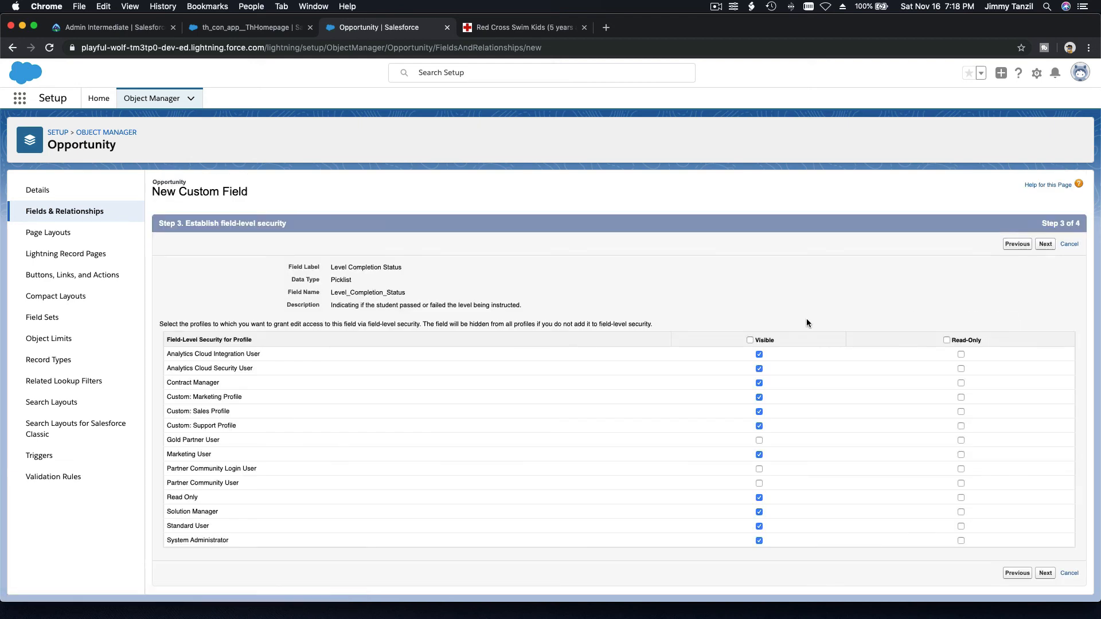
{"action": "left_click", "coordinate": [750, 340]}
{"action": "left_click", "coordinate": [1046, 245]}
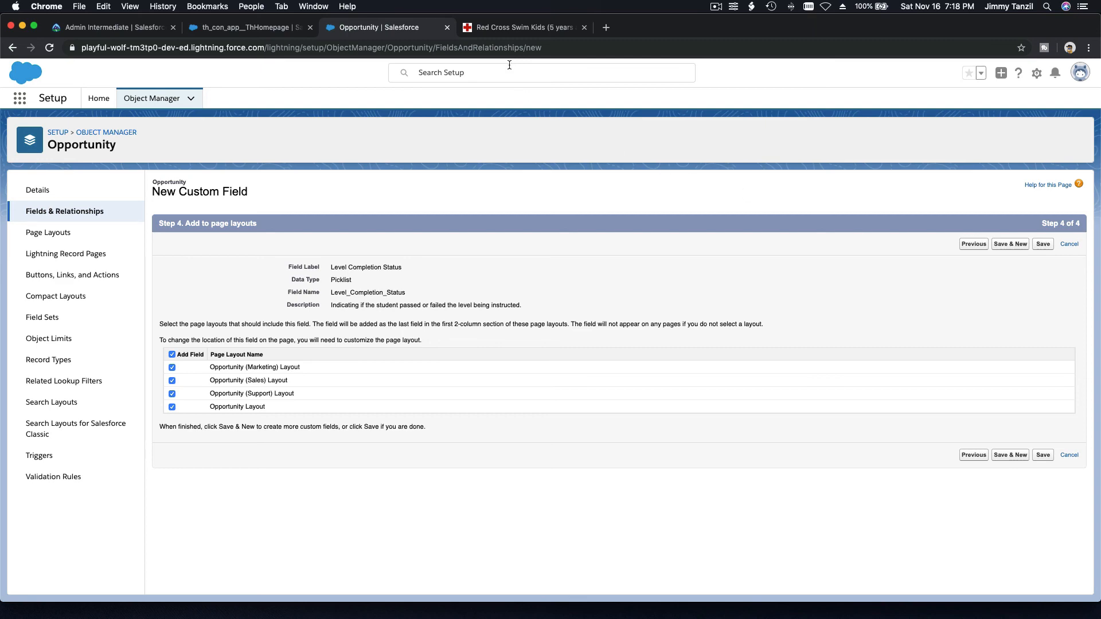
Step: Switch to the Red Cross Swim Kids page and search the web for "swim kids report card"
{"action": "left_click", "coordinate": [500, 29]}
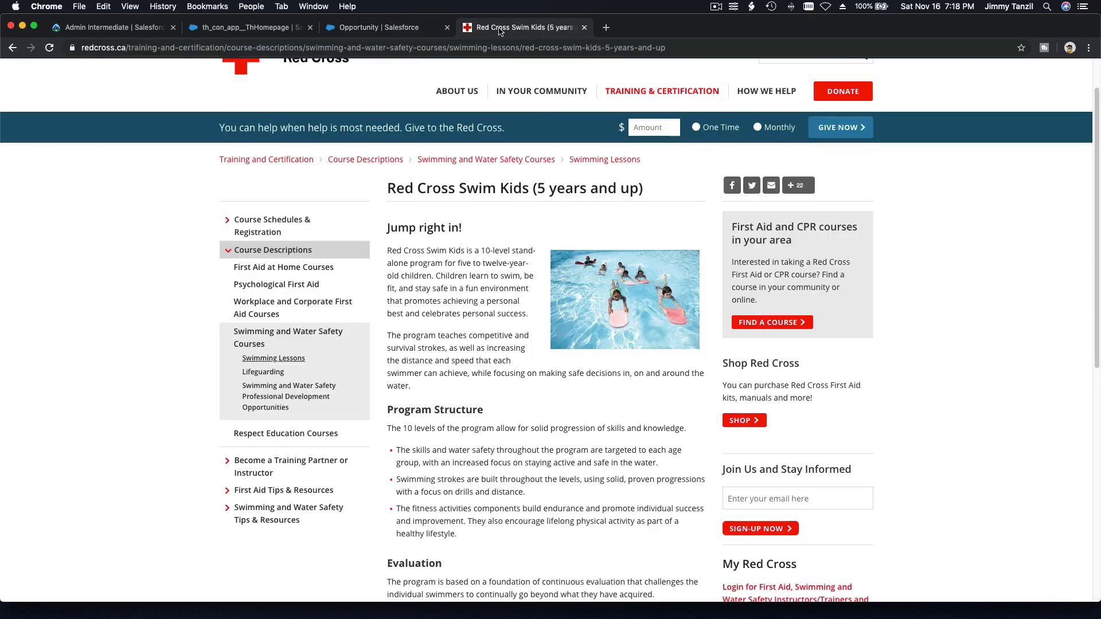
{"action": "left_click", "coordinate": [349, 49]}
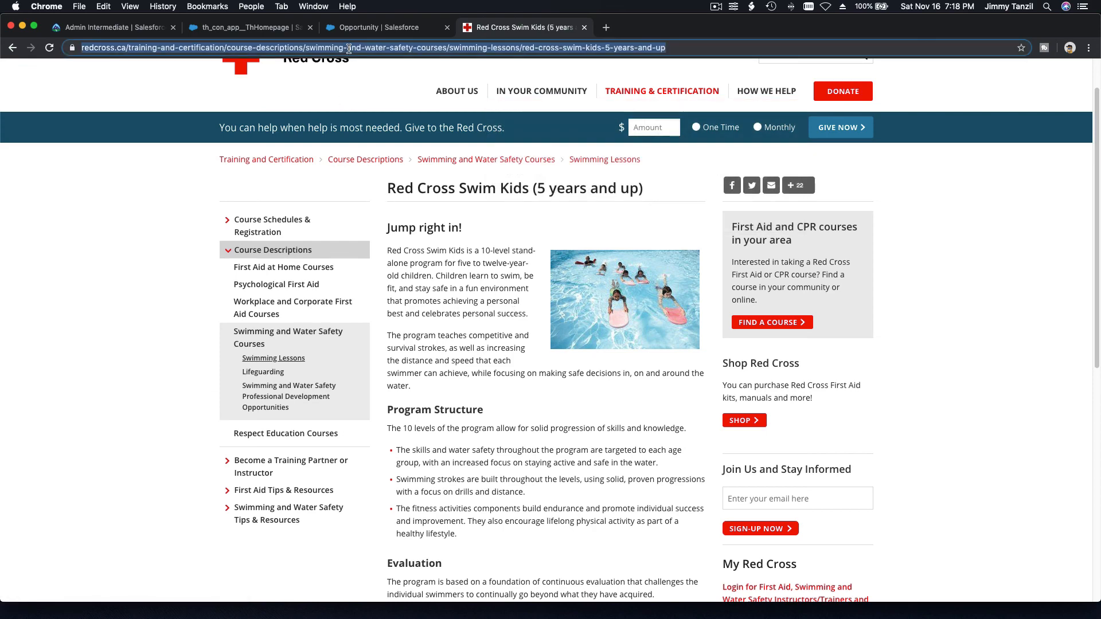
{"action": "type", "text": "swim kids rep"}
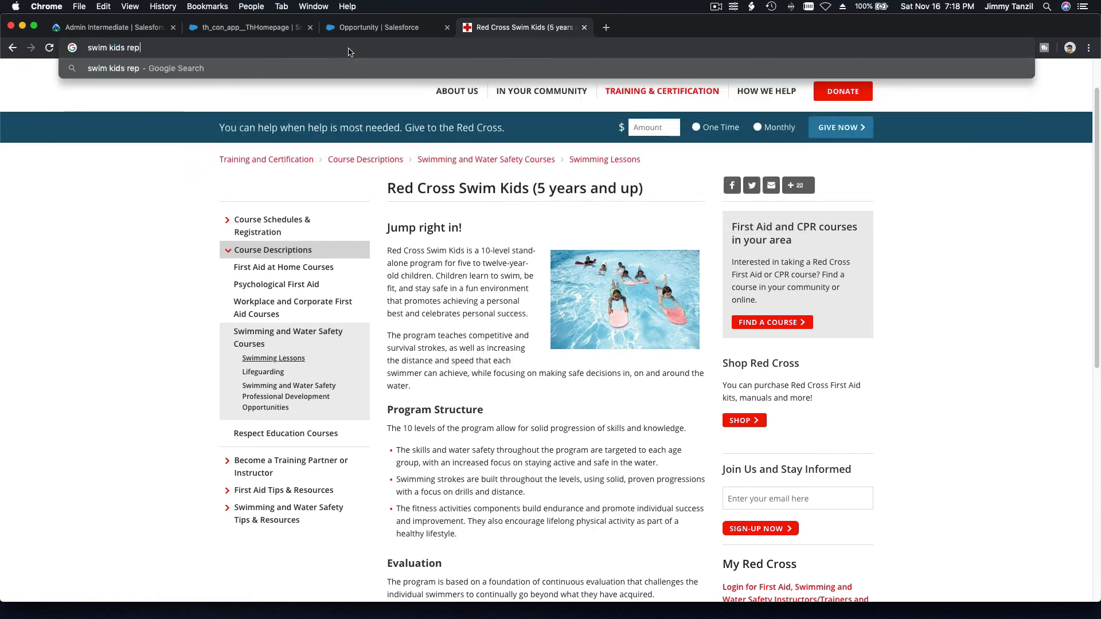
{"action": "type", "text": "ort card"}
{"action": "key", "text": "Return"}
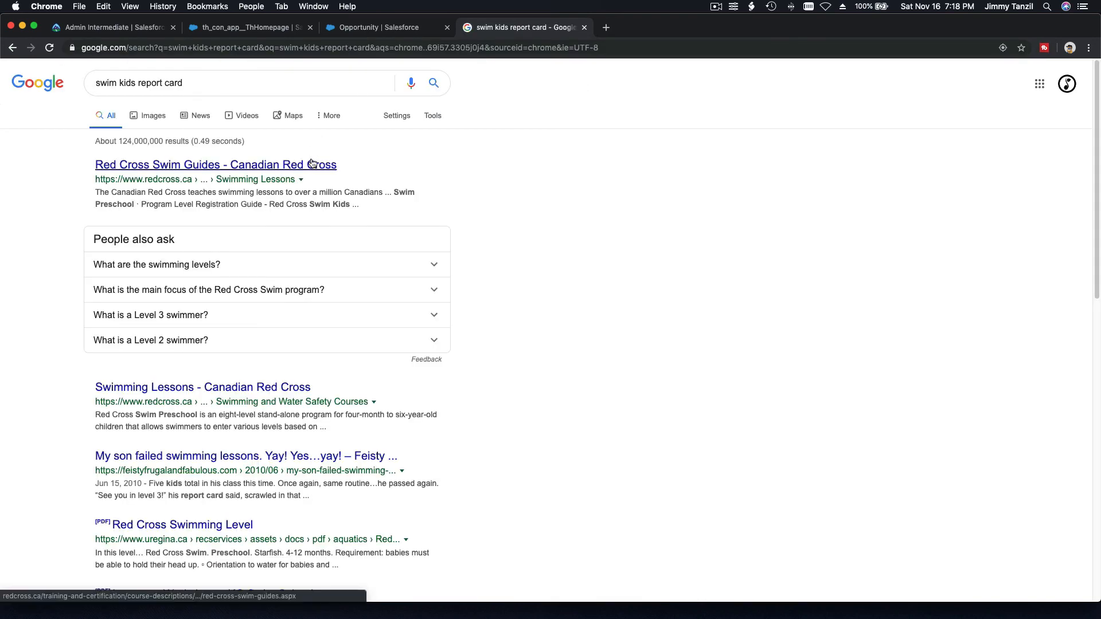
Step: Open the Red Cross Swim Kids Program Level Registration Guide from the Red Cross Swim Guides and examine the skills taught in levels 1 and 2
{"action": "left_click", "coordinate": [311, 165]}
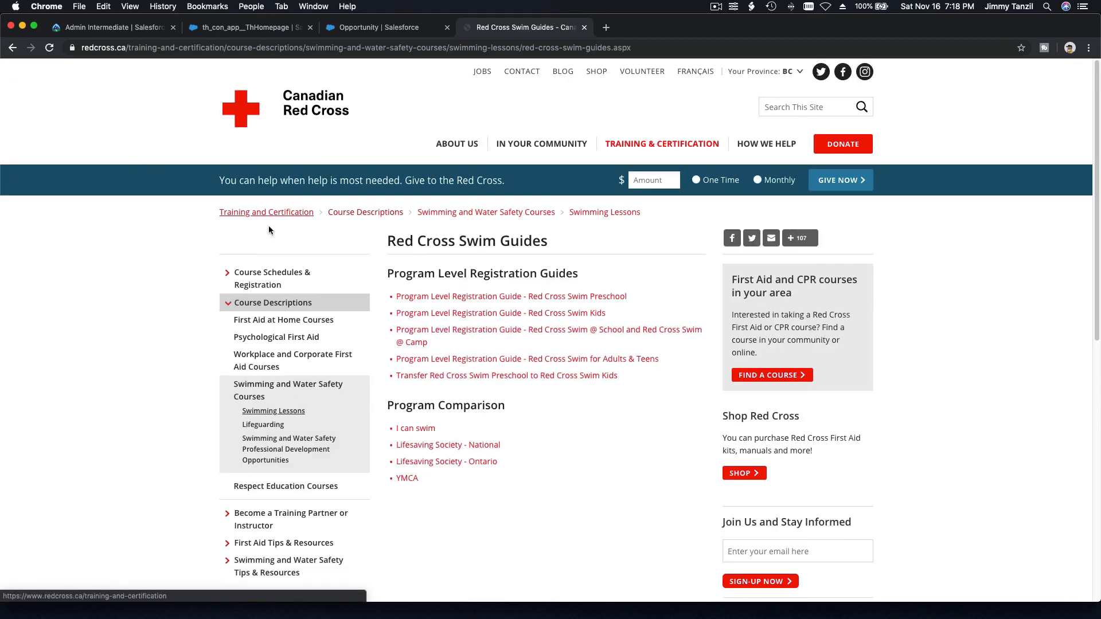
{"action": "left_click", "coordinate": [545, 314]}
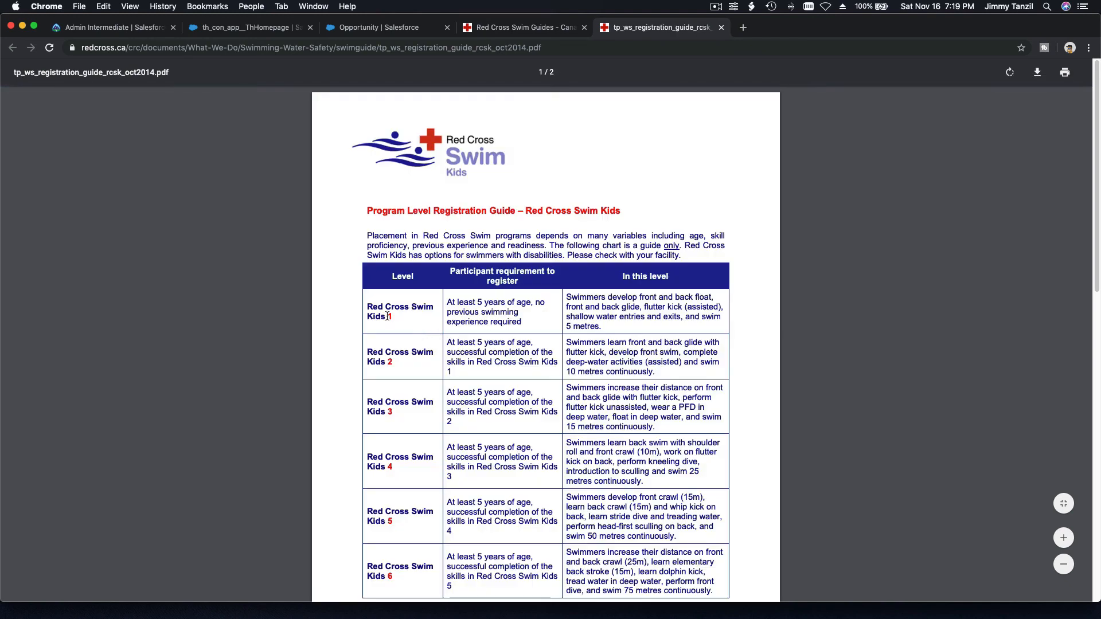
{"action": "left_click_drag", "start_coordinate": [567, 298], "coordinate": [606, 327]}
{"action": "scroll", "coordinate": [605, 327], "scroll_direction": "down", "scroll_amount": 1}
{"action": "scroll", "coordinate": [605, 327], "scroll_direction": "down", "scroll_amount": 2}
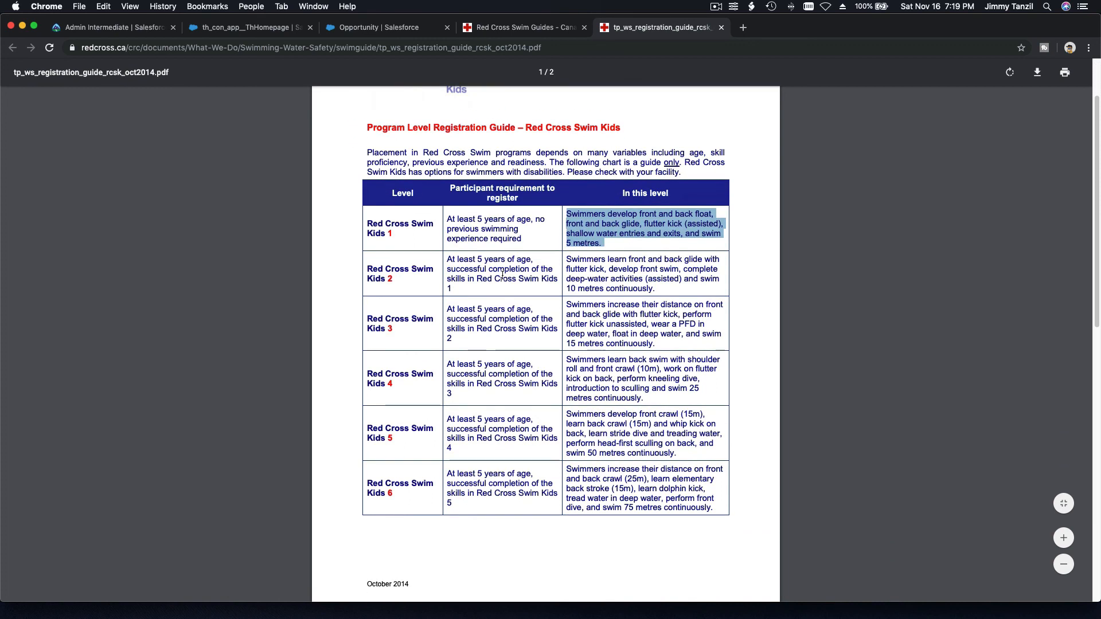
{"action": "left_click_drag", "start_coordinate": [568, 261], "coordinate": [597, 303]}
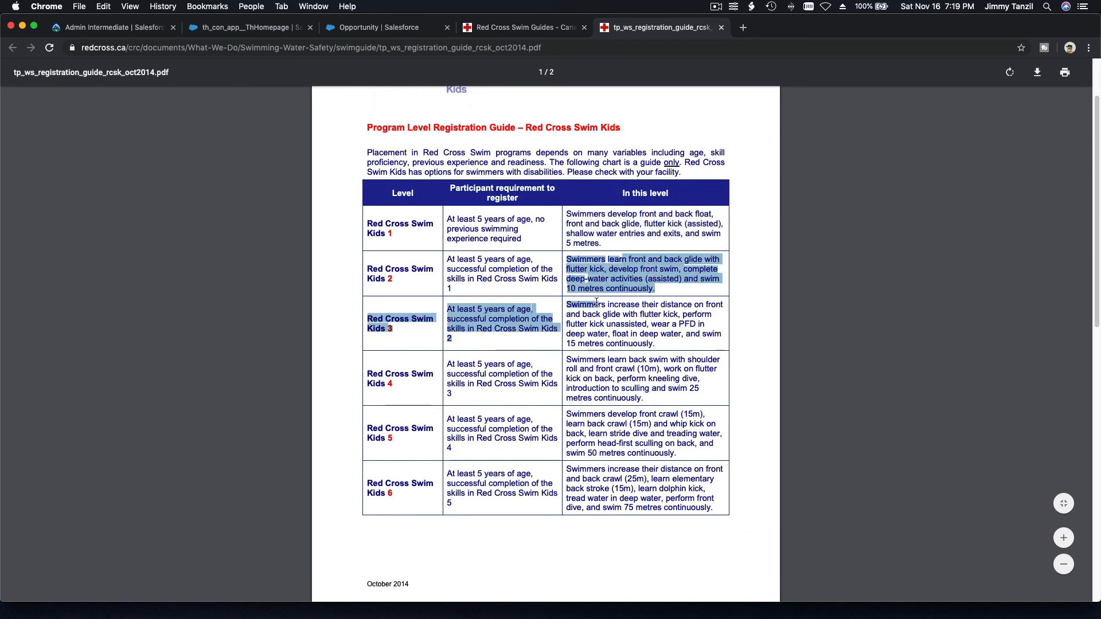
{"action": "left_click", "coordinate": [598, 297]}
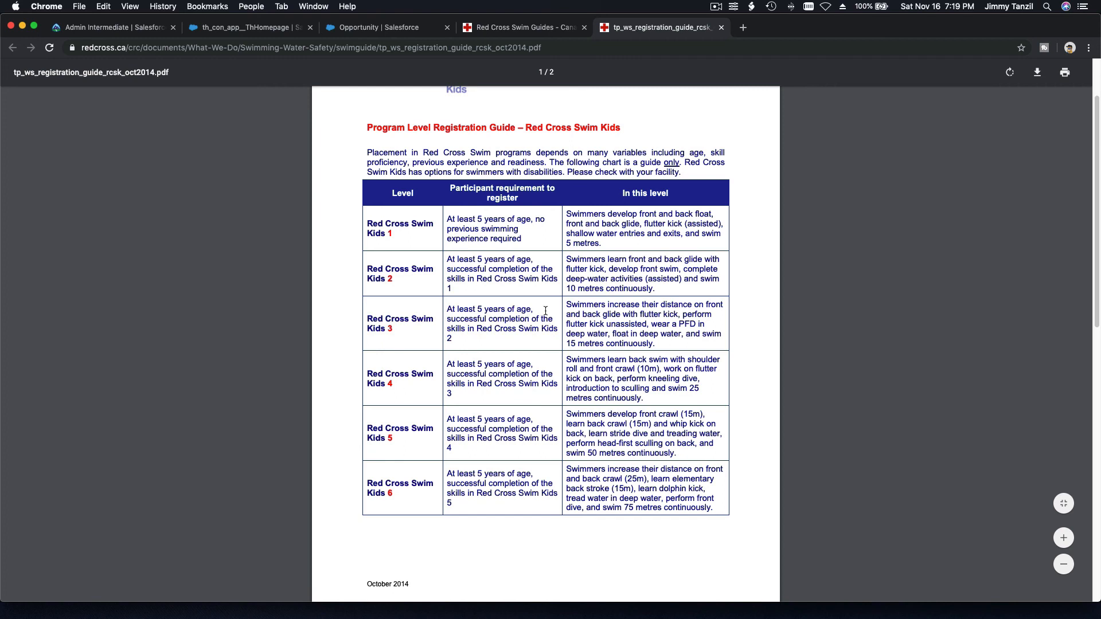